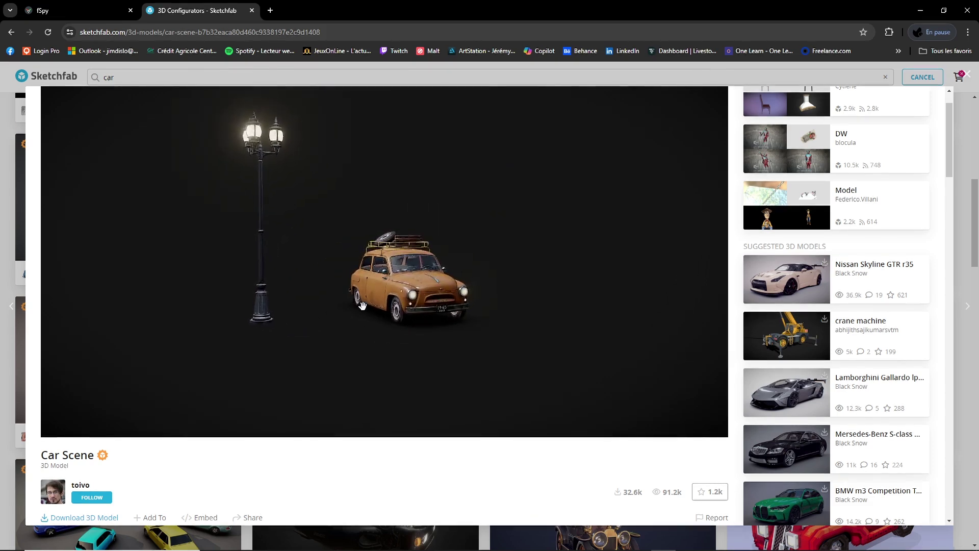
Examine the Car Scene model from several angles in the 3D viewer, including the car and the street lamp
scroll(99, 434, "down", 2)
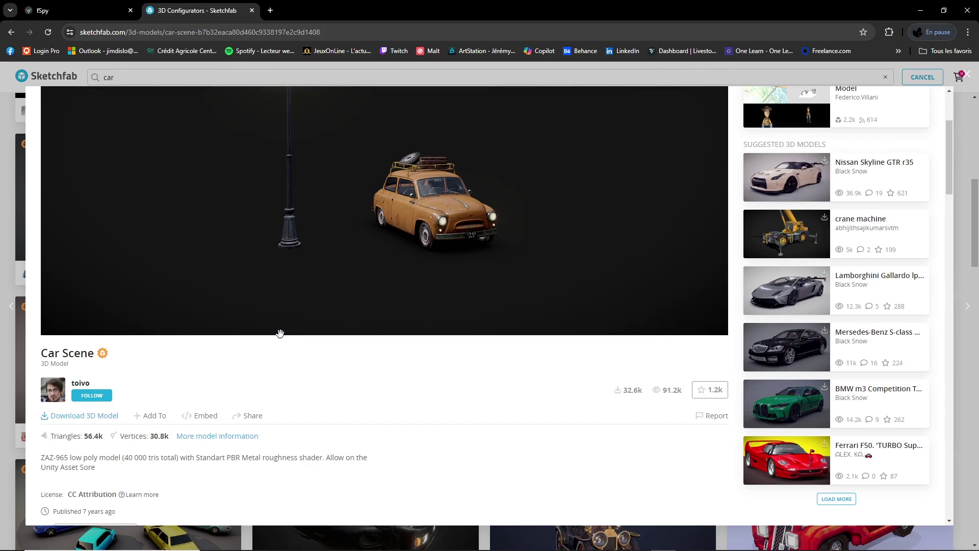
scroll(280, 332, "up", 3)
left_click_drag(299, 304, 380, 247)
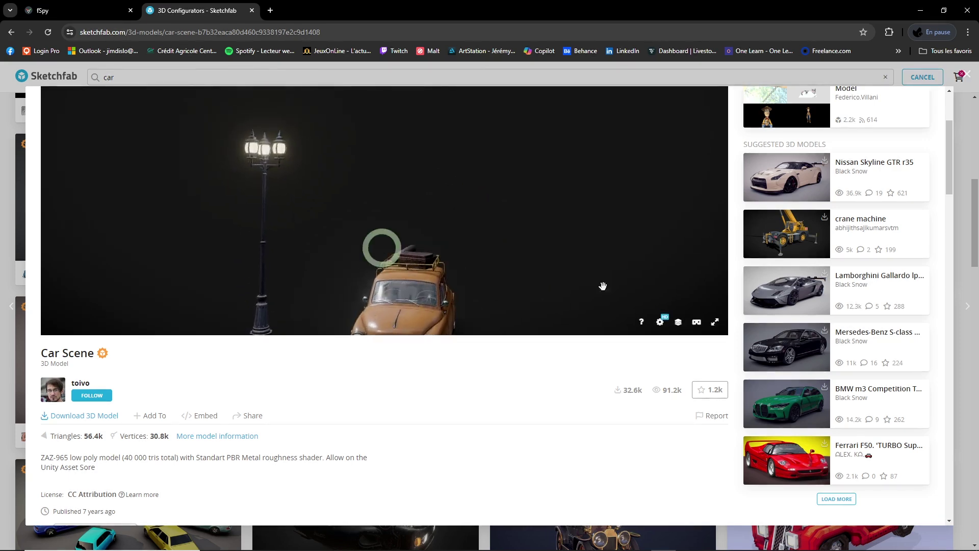
scroll(485, 317, "up", 3)
left_click_drag(485, 317, 304, 343)
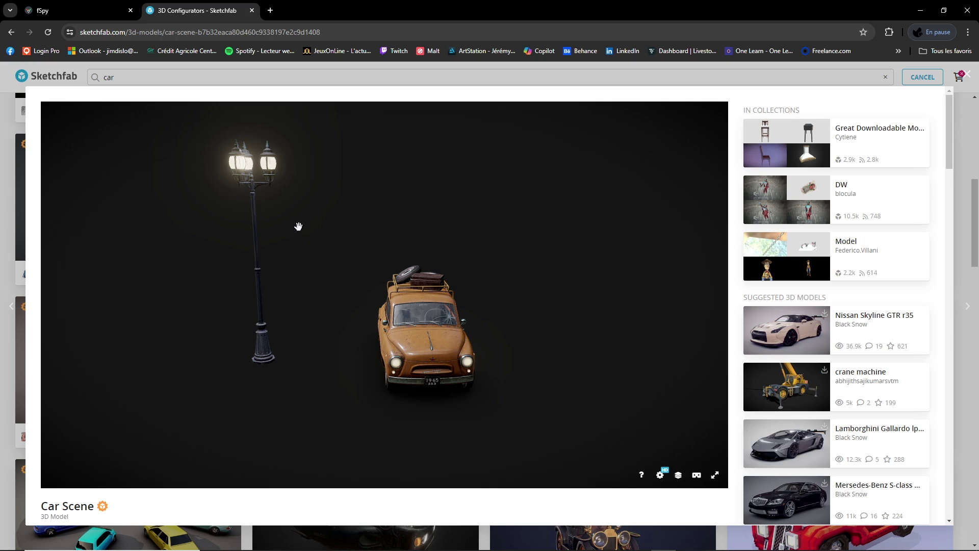
left_click_drag(352, 346, 223, 131)
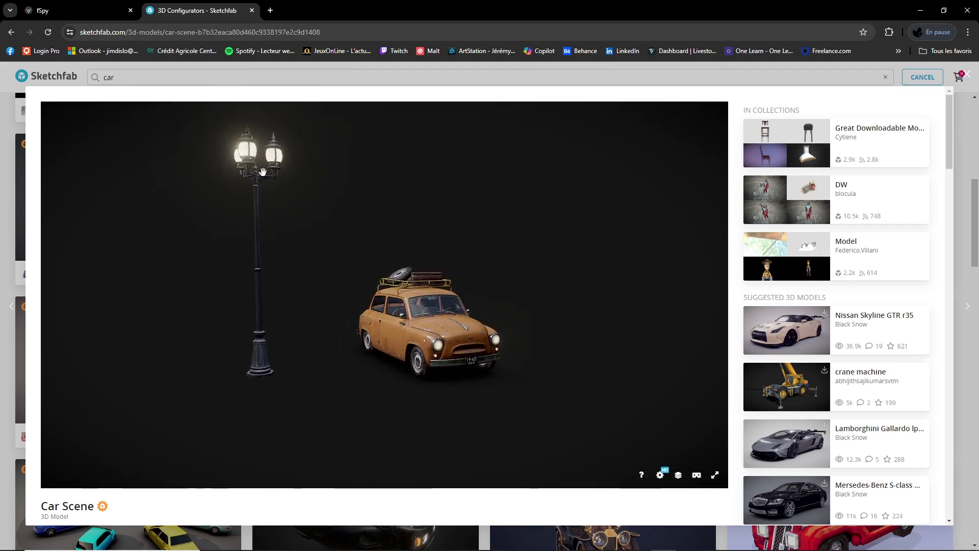
mouse_move(325, 296)
left_mouse_down()
mouse_move(321, 308)
mouse_move(330, 305)
left_mouse_up()
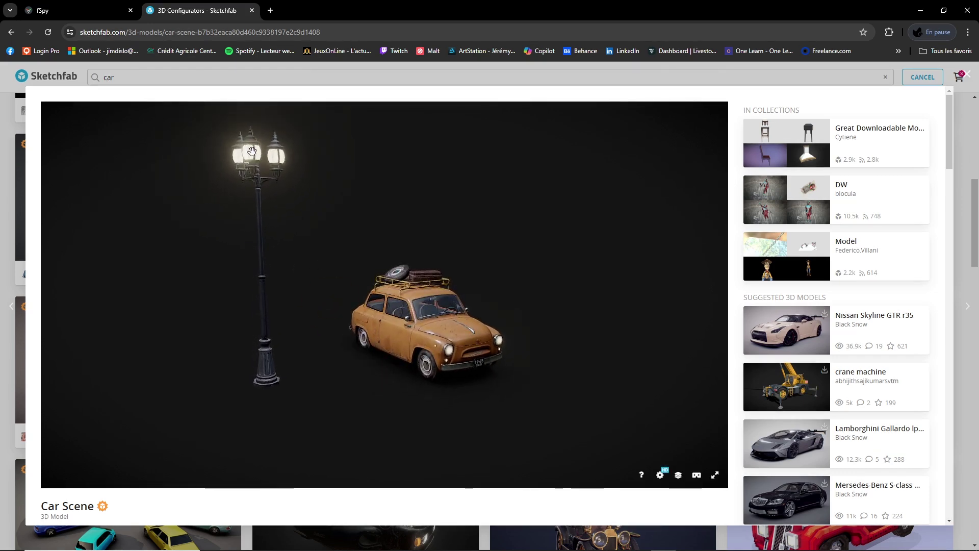
mouse_move(323, 278)
left_mouse_down()
mouse_move(252, 275)
mouse_move(322, 278)
left_mouse_up()
left_click_drag(439, 318, 416, 335)
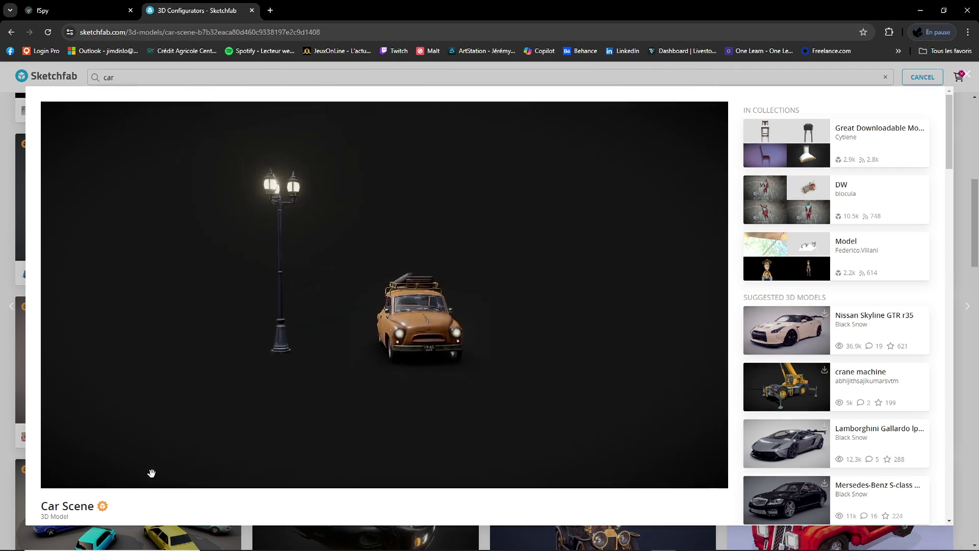
Review the Car Scene model's license and available download formats, closing the download options without downloading a file
scroll(151, 472, "down", 2)
left_click(100, 465)
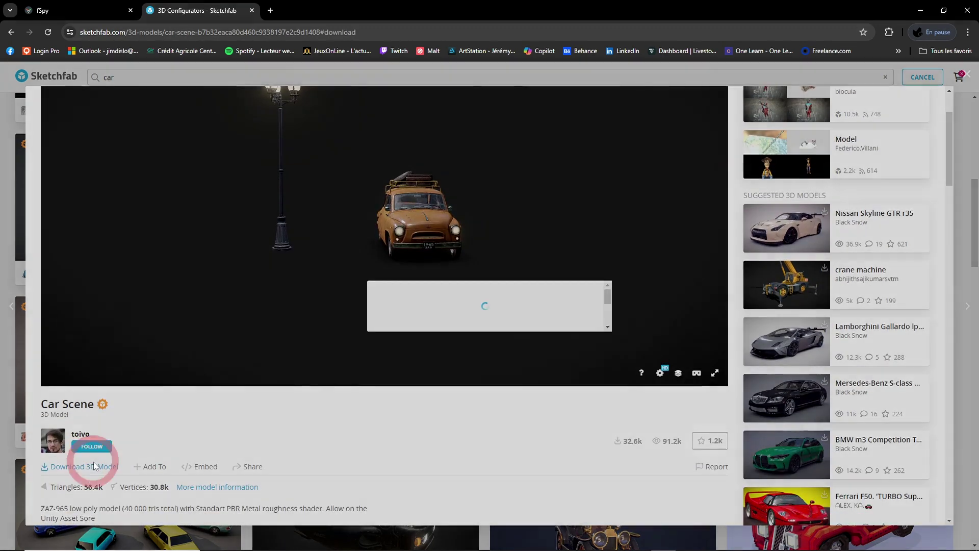
scroll(441, 387, "down", 1)
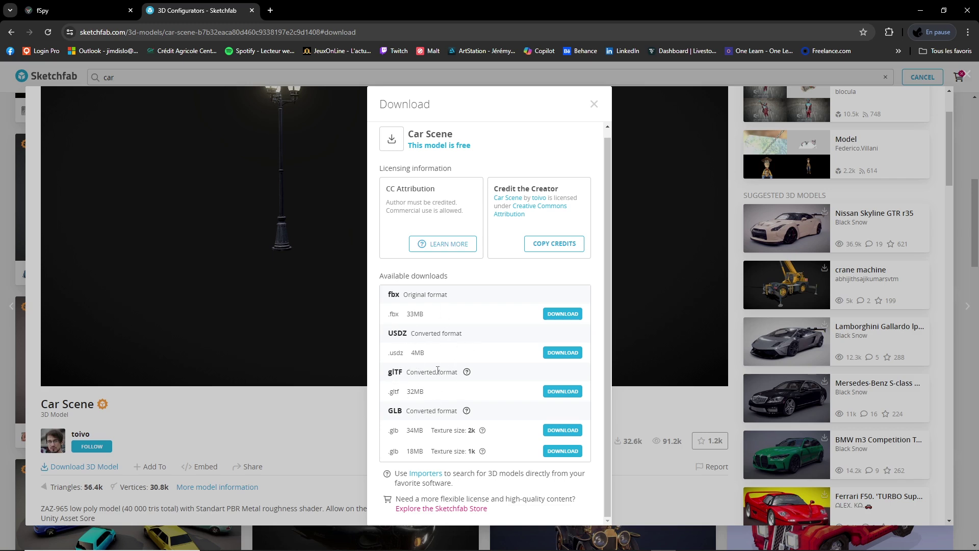
scroll(442, 371, "up", 1)
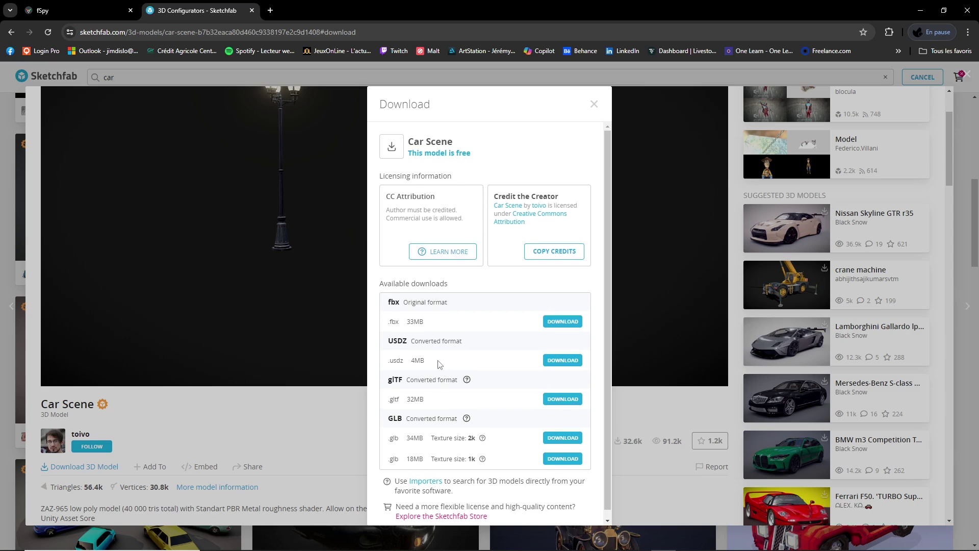
left_click(594, 104)
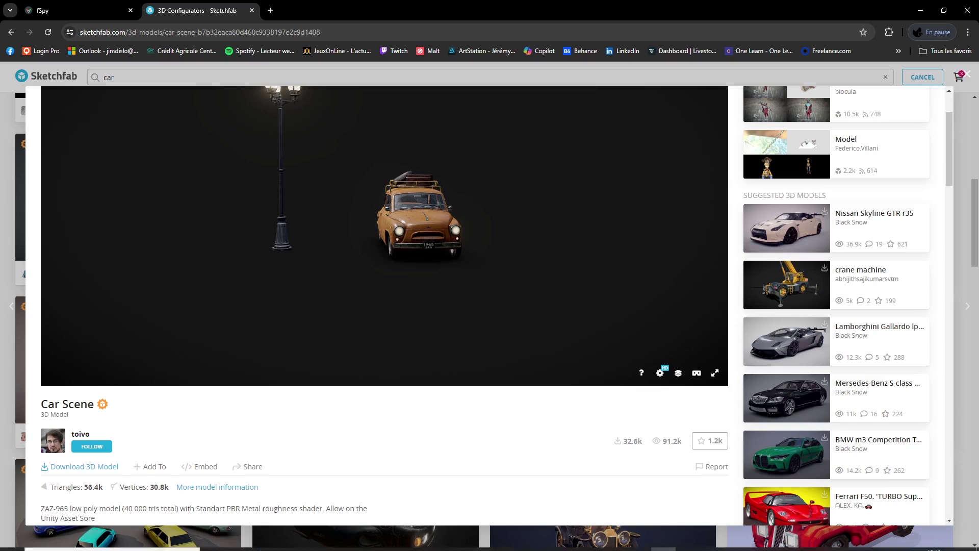
Inspect the Modèle 3d Voiture folder and its Textures_voiture subfolder in File Explorer, then minimize the window
mouse_move(342, 543)
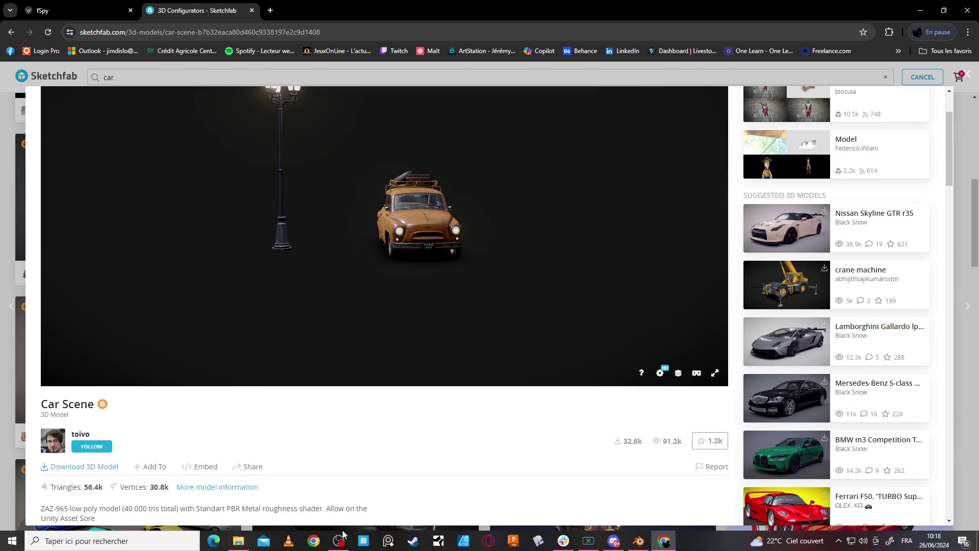
left_click(241, 541)
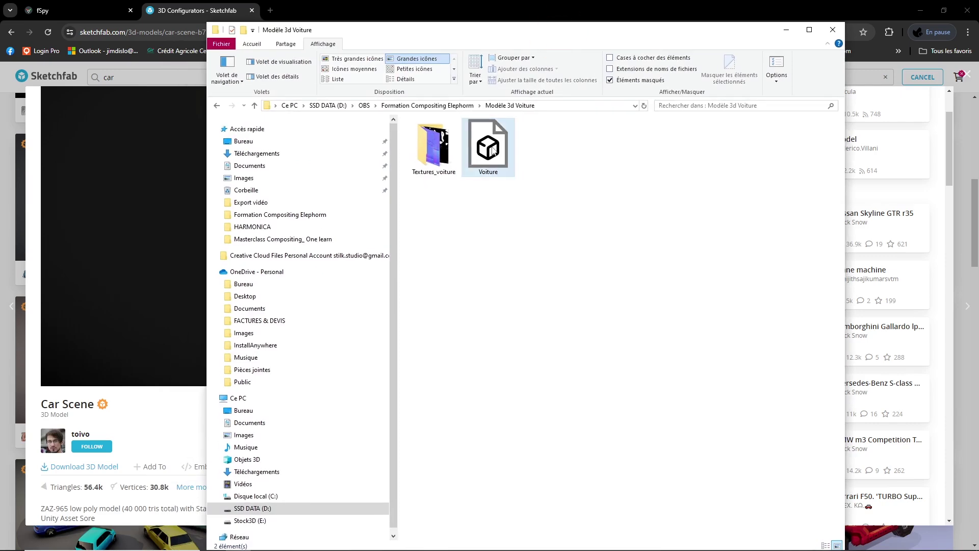
double_click(431, 153)
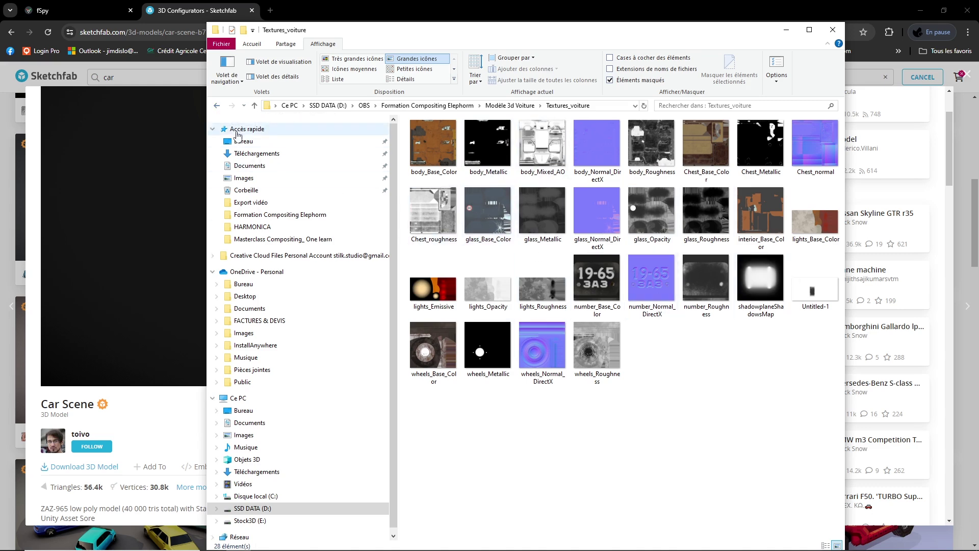
left_click(216, 105)
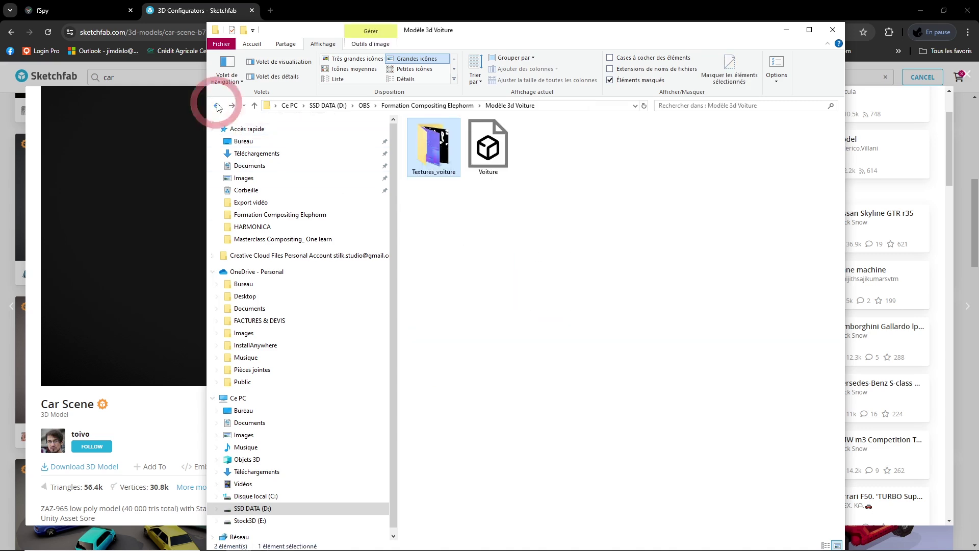
left_click(536, 228)
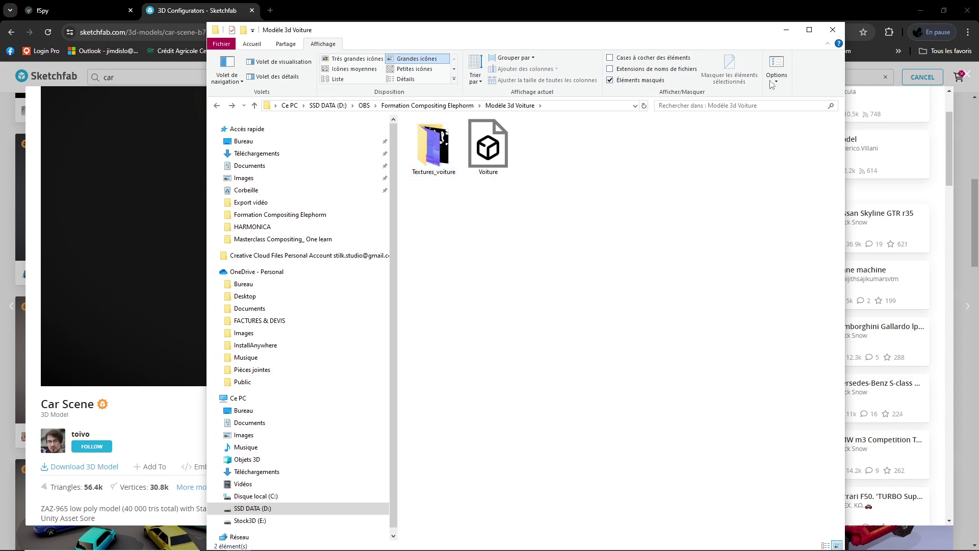
left_click(788, 30)
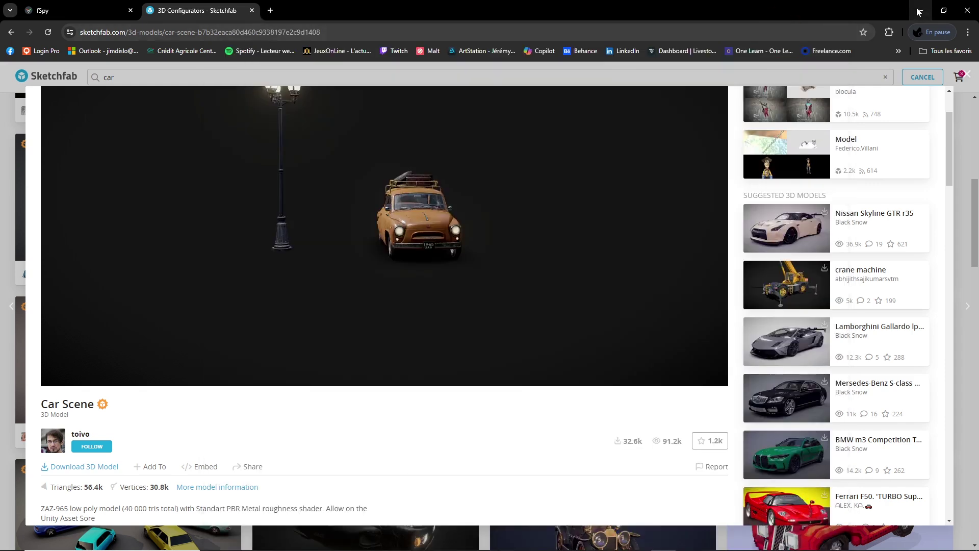
Switch to Blender, set the outliner's display mode to Blender File, and enlarge the outliner to show all data categories
left_click(920, 11)
mouse_move(414, 283)
middle_mouse_down("shift")
mouse_move(394, 287)
mouse_move(411, 289)
middle_mouse_up("shift")
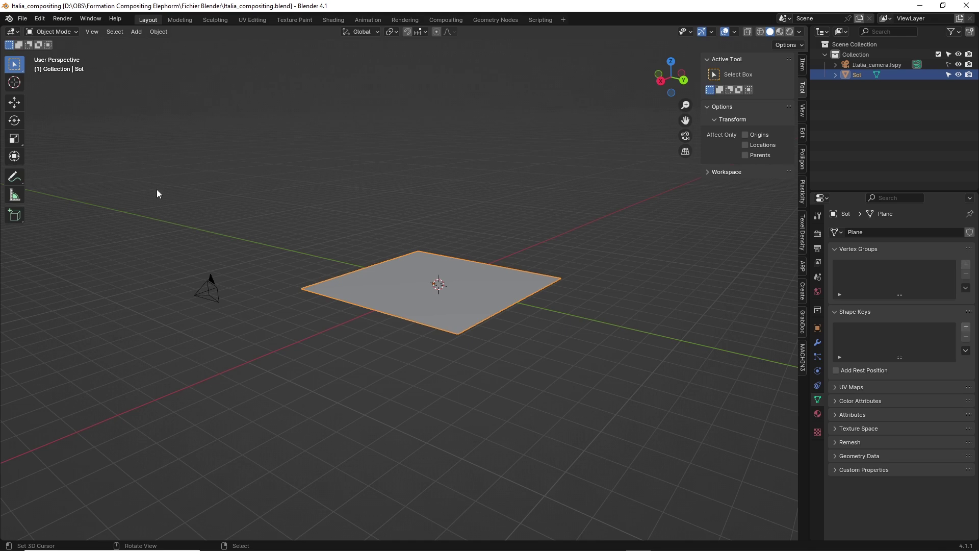
left_click(23, 18)
left_click(841, 32)
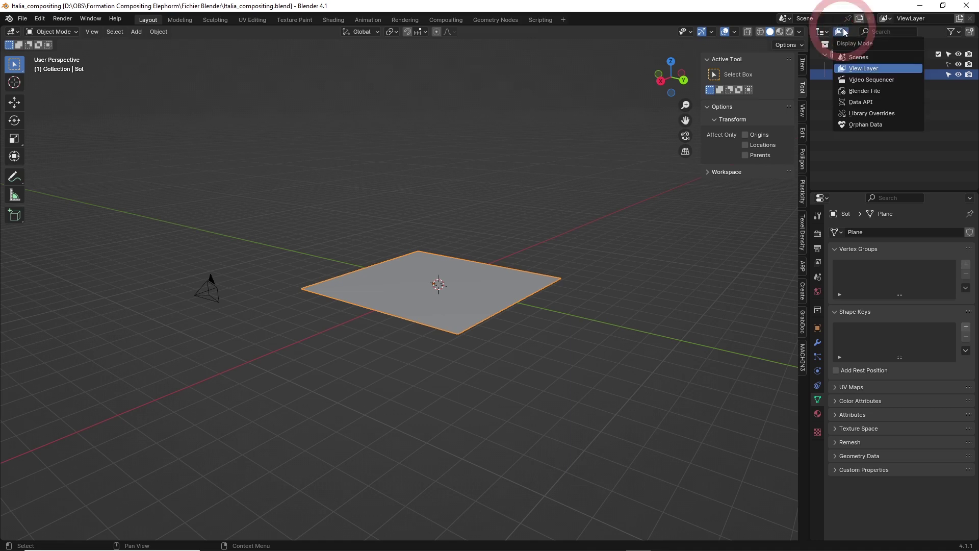
left_click(864, 89)
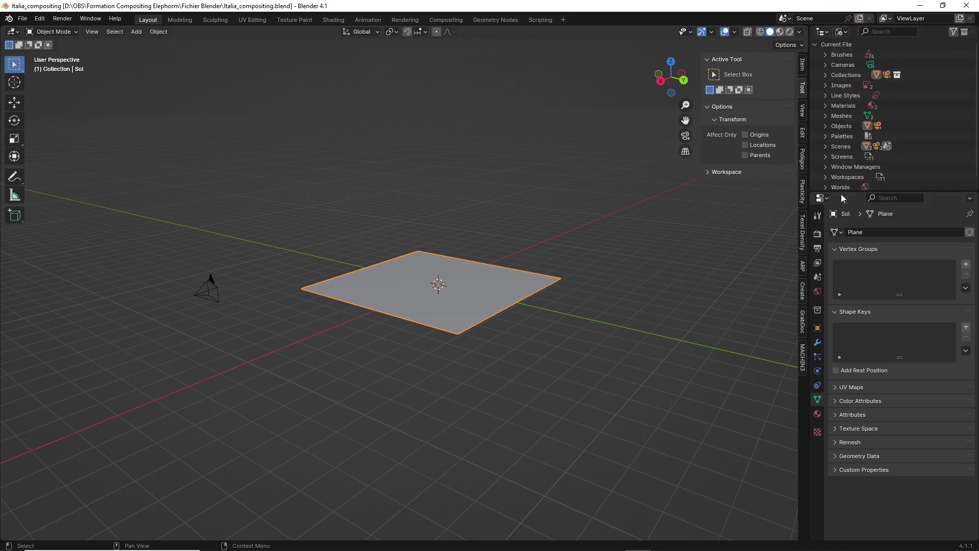
left_click_drag(841, 192, 840, 280)
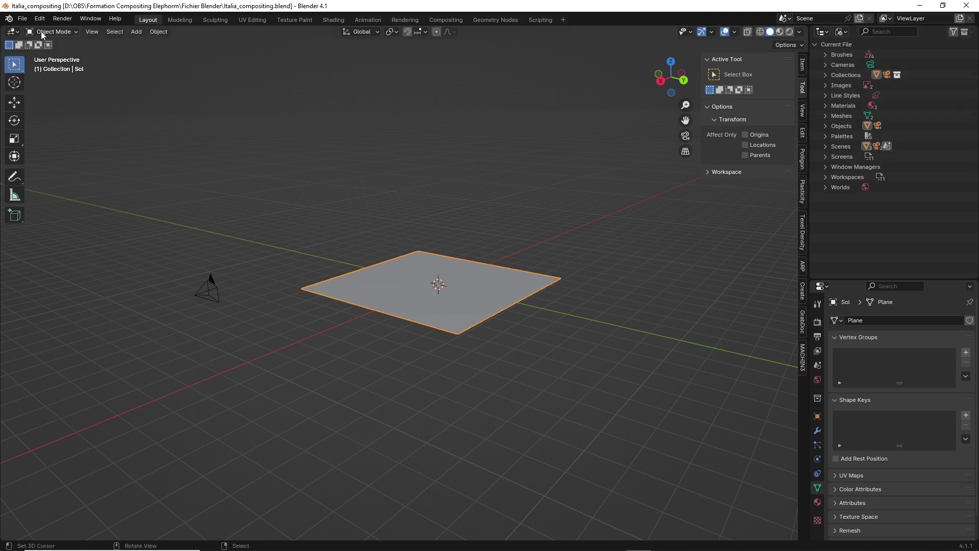
Try to append data from Italia_compositing.blend in the Fichier Blender folder
left_click(22, 19)
left_click(41, 139)
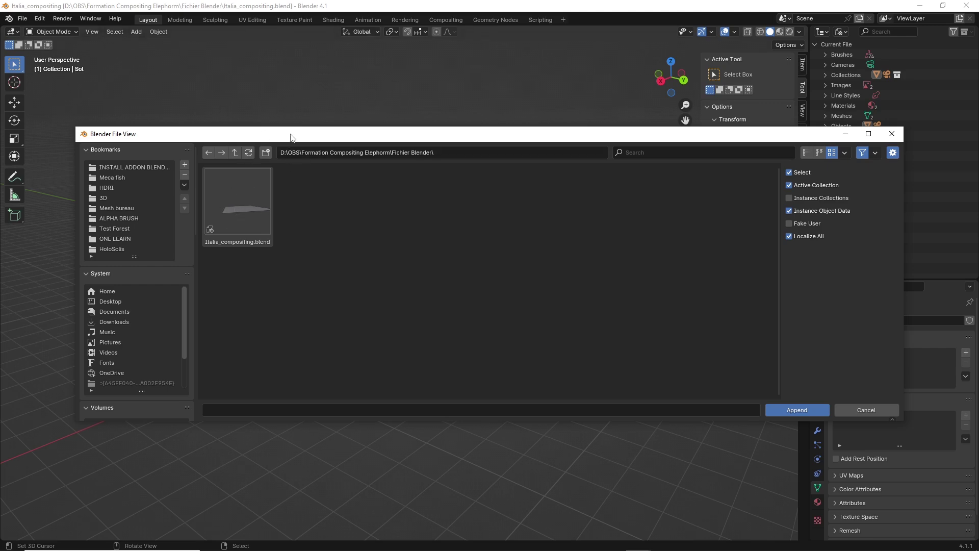
double_click(237, 235)
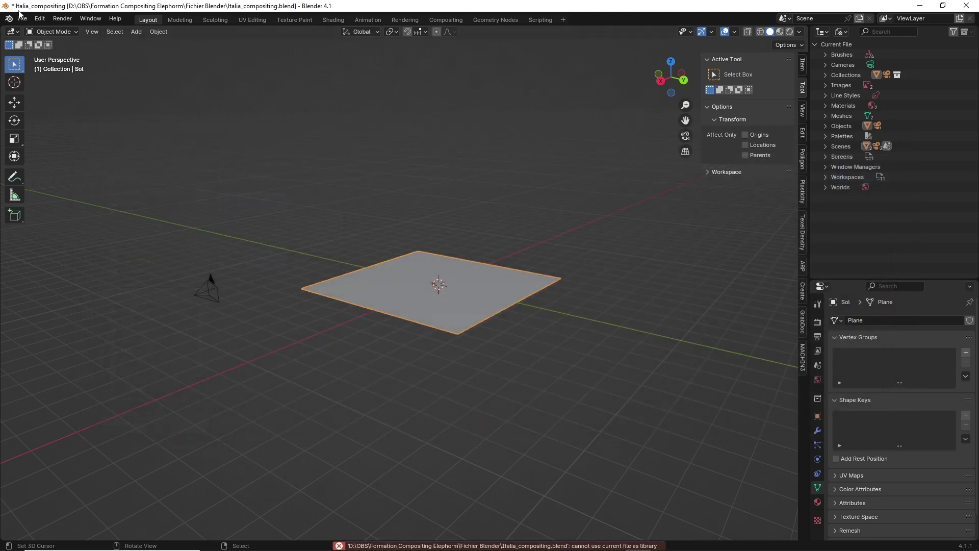
Reopen the Append file browser and go to the bookmarked 3D folder
left_click(22, 19)
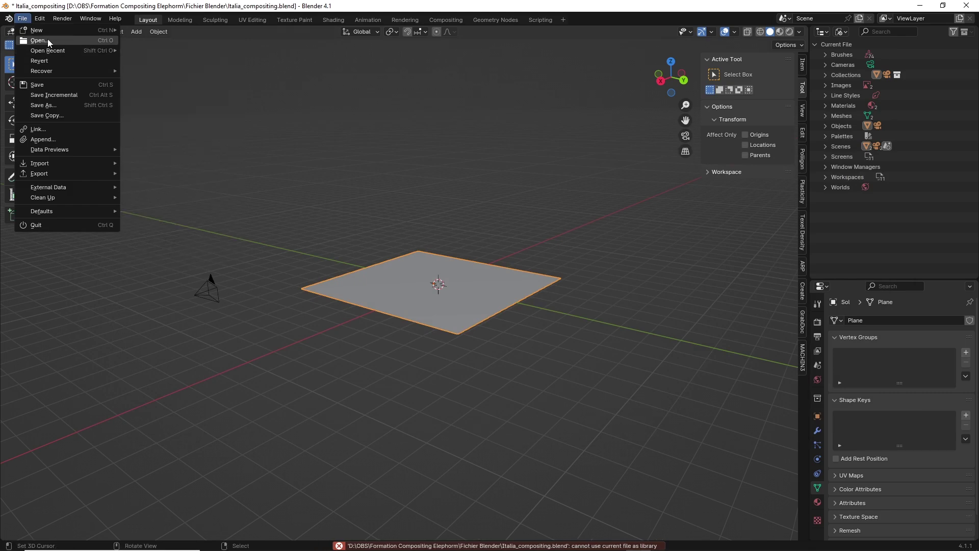
left_click(44, 139)
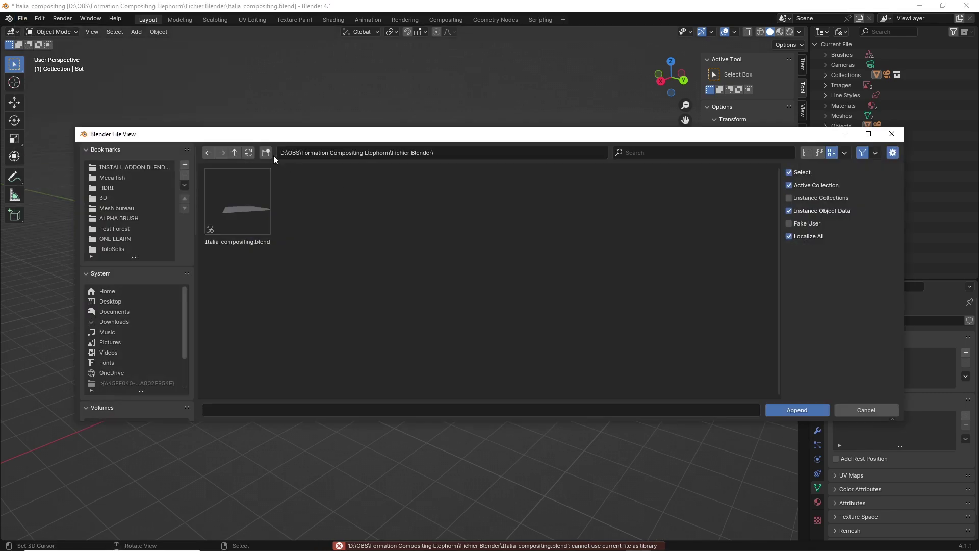
left_click(239, 152)
left_click(239, 152)
left_click(239, 152)
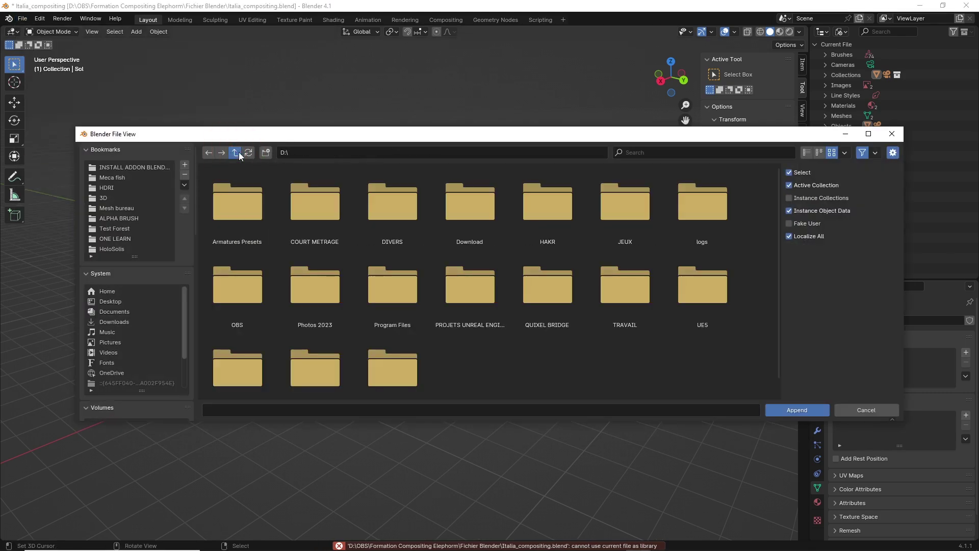
left_click(121, 196)
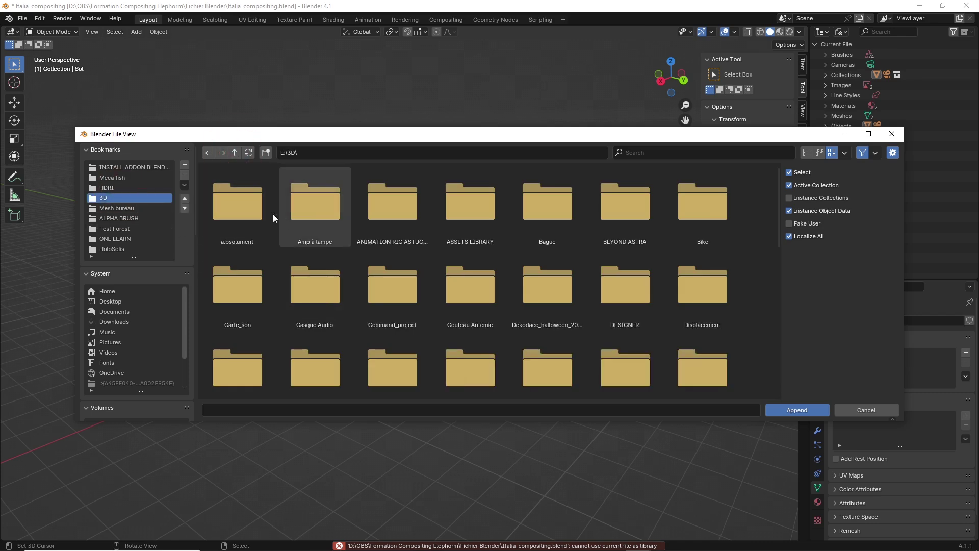
Open Enceinte_a.bsolument_render.blend from the a.bsolument folder to examine its data-block categories, closing the browser without appending anything
double_click(312, 210)
left_click(238, 152)
double_click(239, 206)
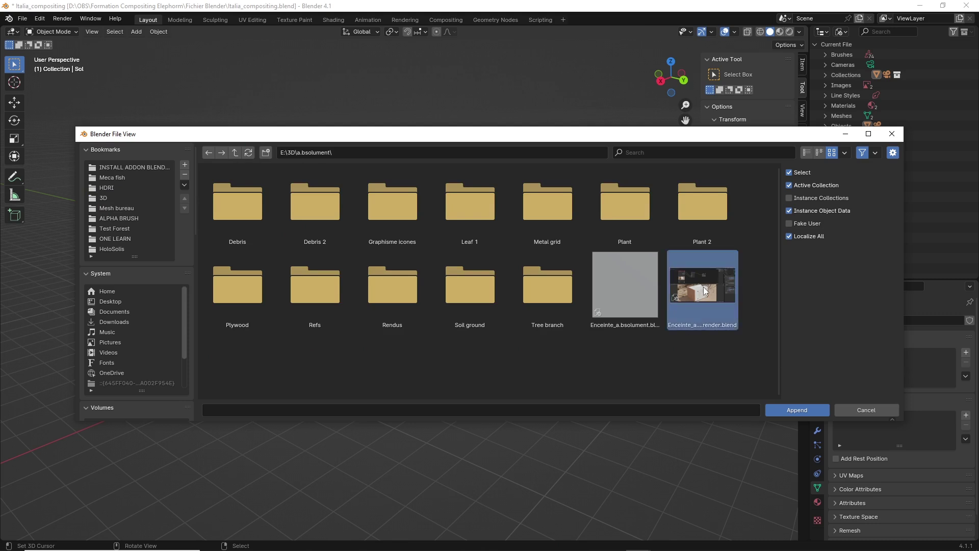
double_click(734, 294)
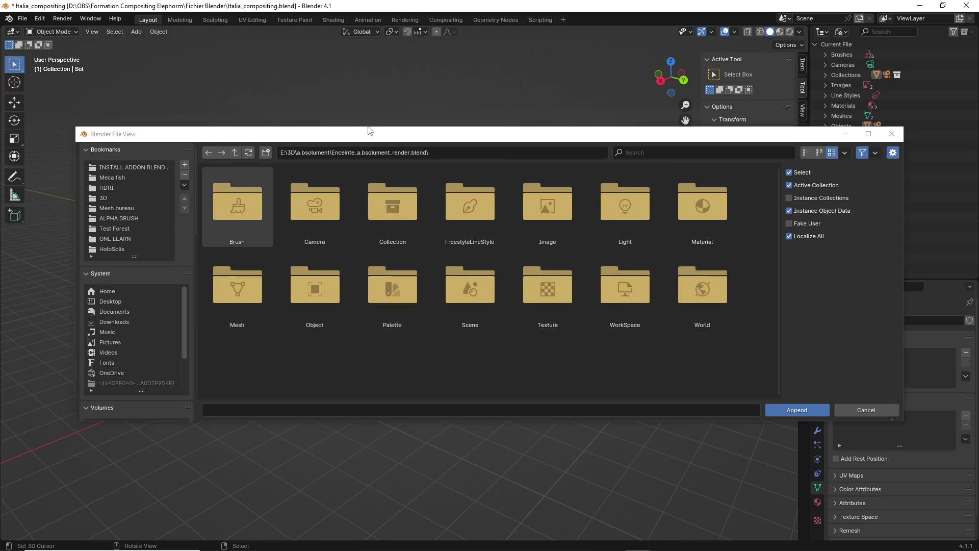
left_click_drag(355, 141, 326, 169)
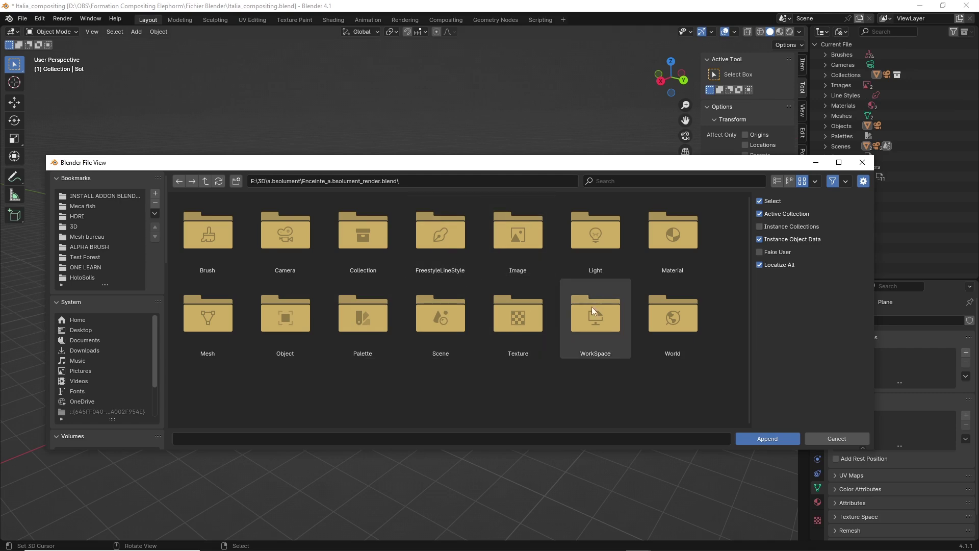
left_click_drag(641, 167, 622, 146)
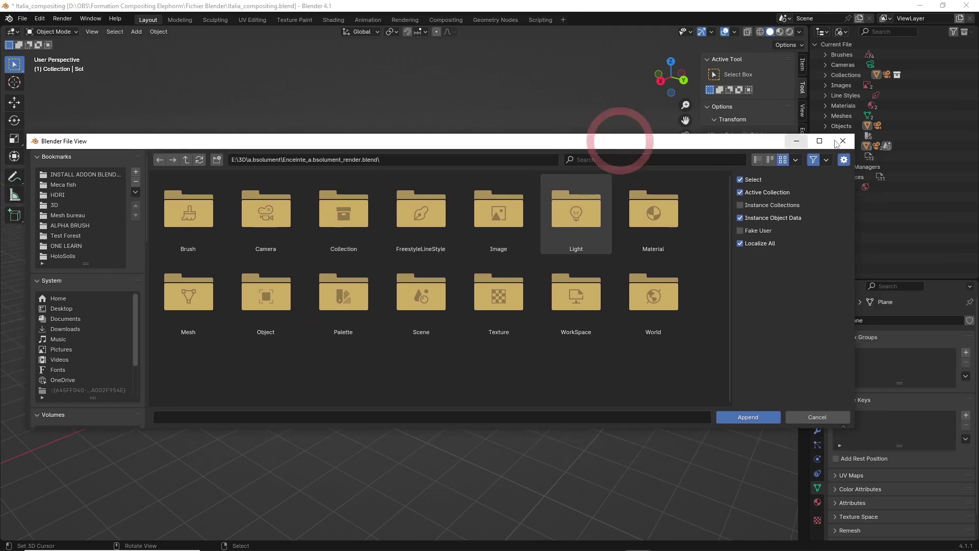
left_click(843, 141)
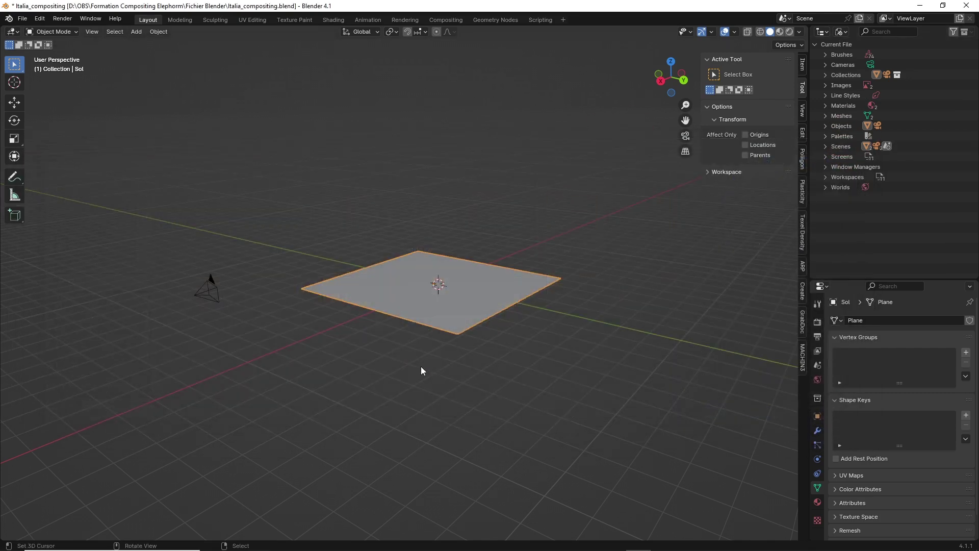
Start a new General file in place of the Italia_compositing project
left_click(22, 18)
mouse_move(47, 29)
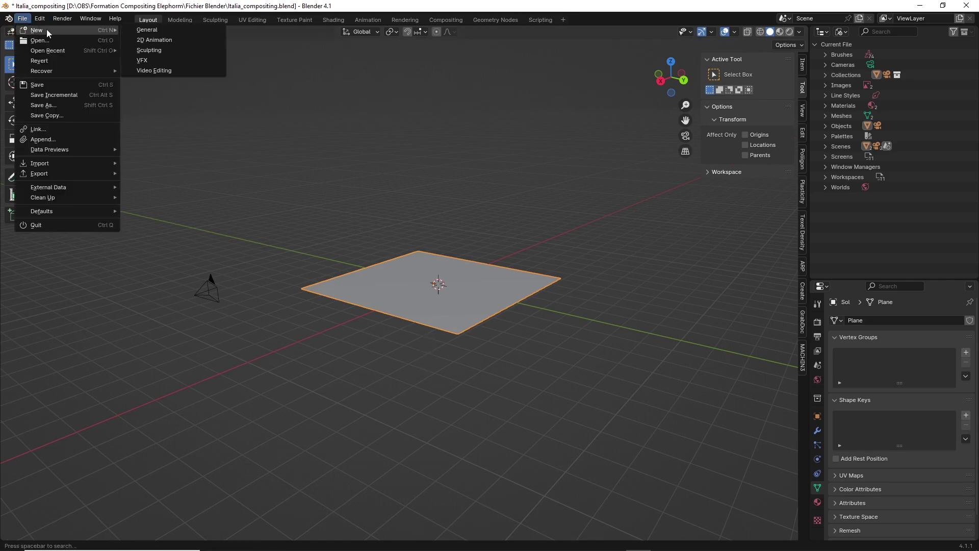
left_click(159, 29)
left_click(458, 299)
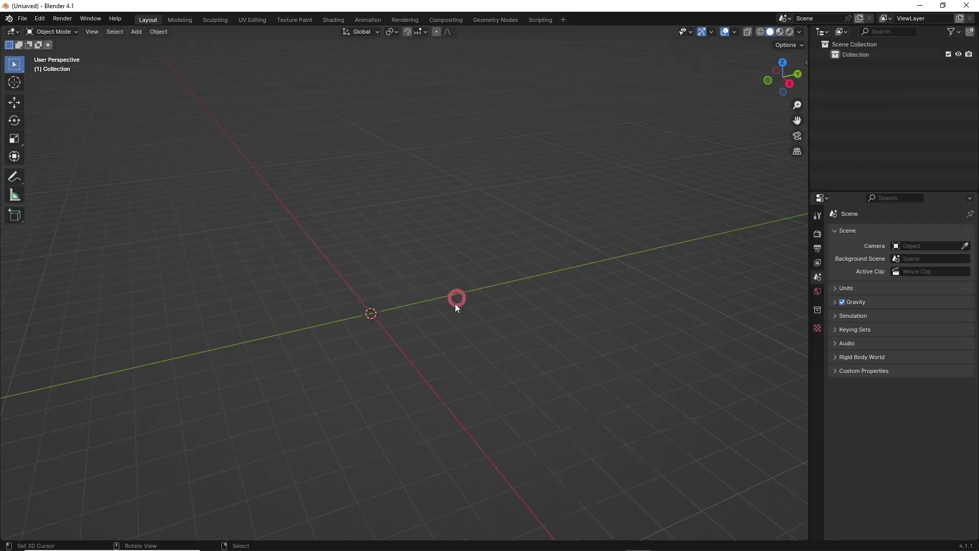
middle_click_drag(375, 316, 407, 277, "shift")
Save the new file as Voiture.blend in the Fichier Blender folder
key("ctrl+shift+s")
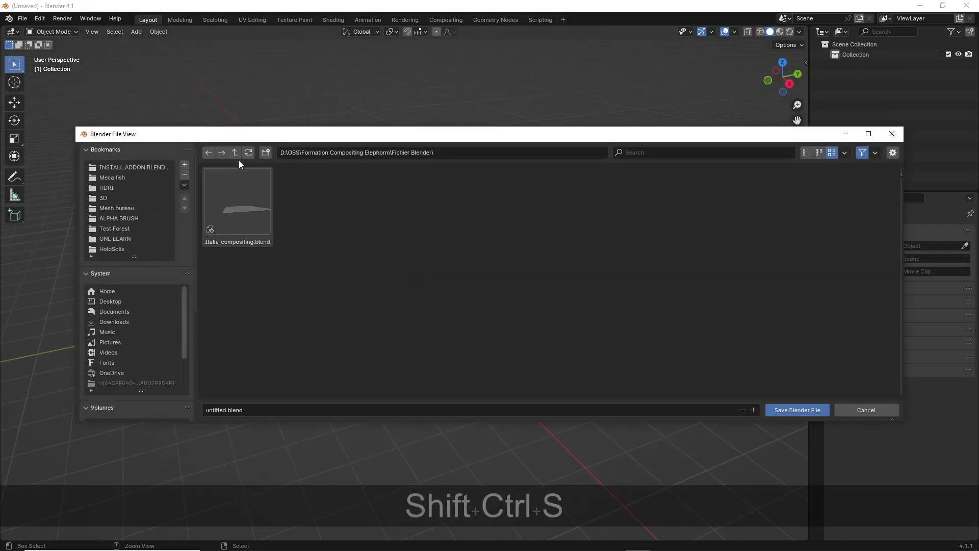
left_click(238, 409)
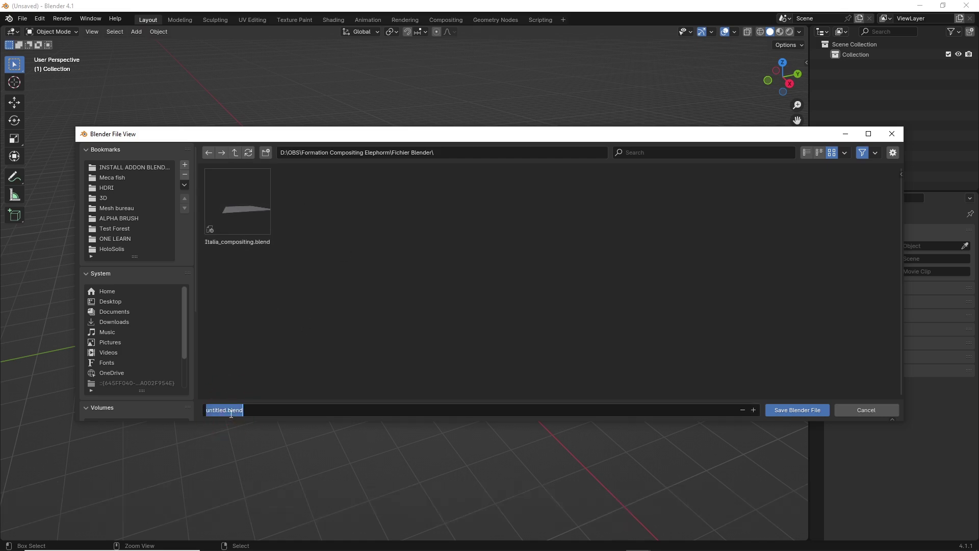
type("Vo")
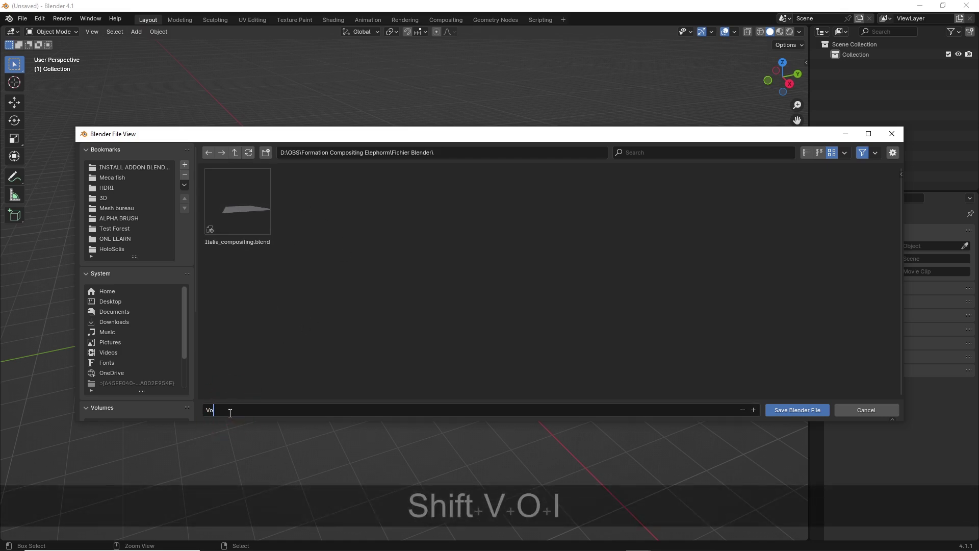
type("iture.blend")
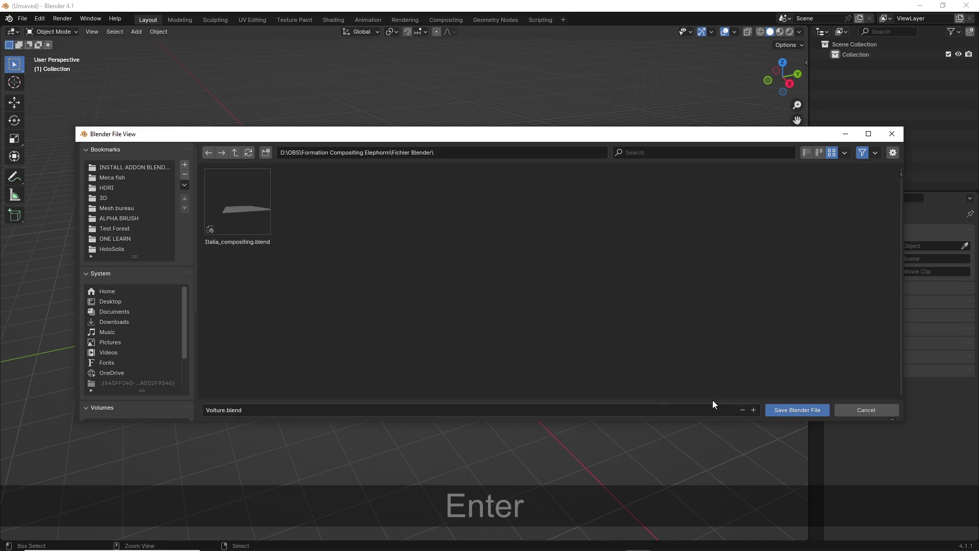
left_click(786, 410)
middle_click_drag(447, 317, 424, 321, "shift")
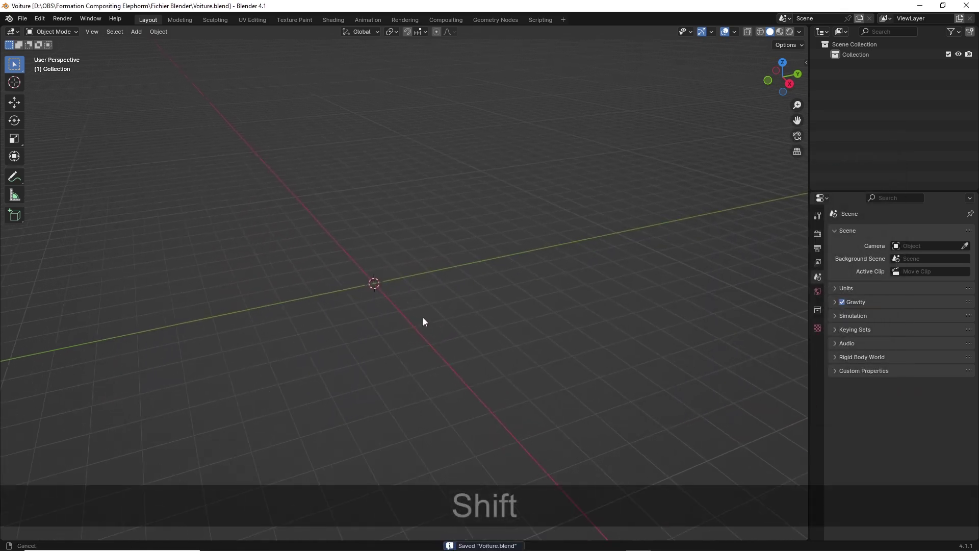
Copy the path of the Modèle 3d Voiture folder in File Explorer and return to Blender
key("alt+Tab")
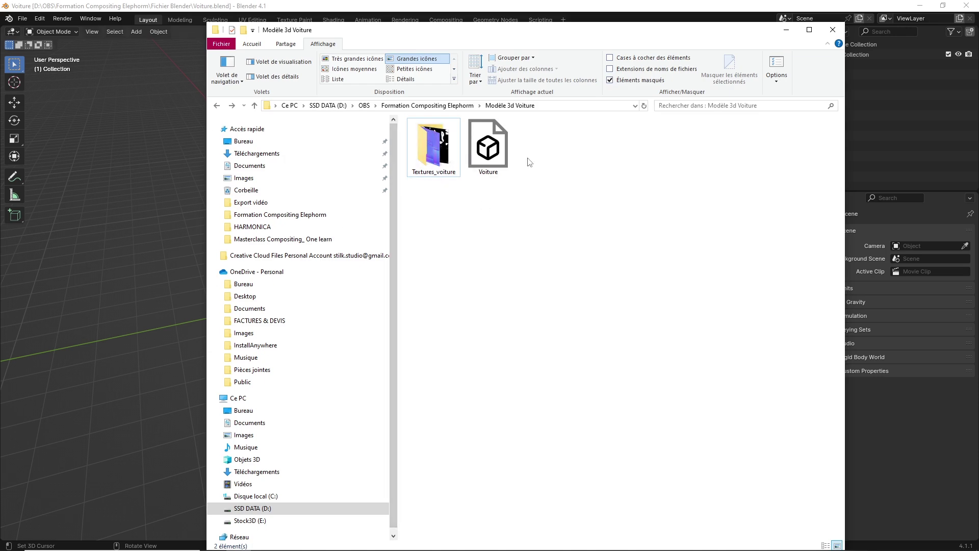
left_click(493, 156)
left_click_drag(578, 35, 531, 58)
key("alt+Tab")
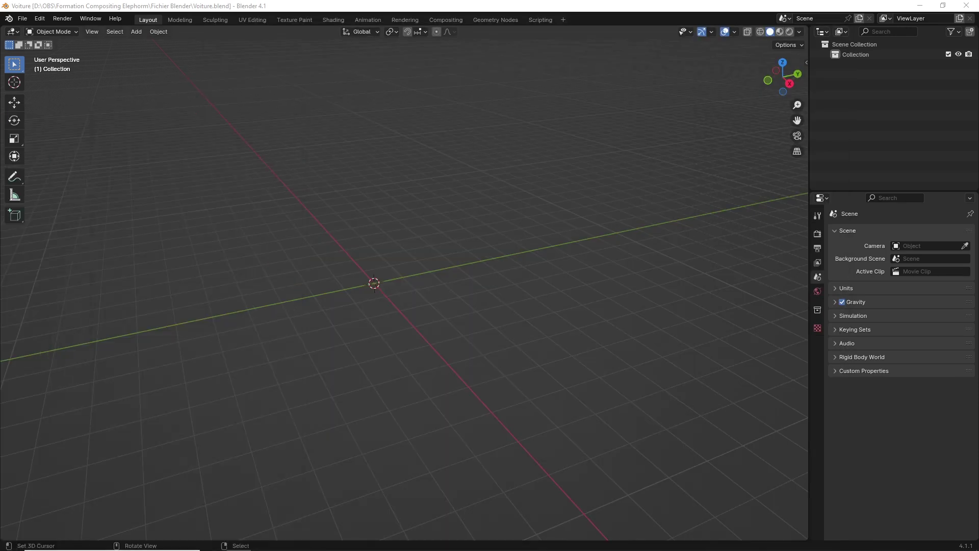
key("ctrl")
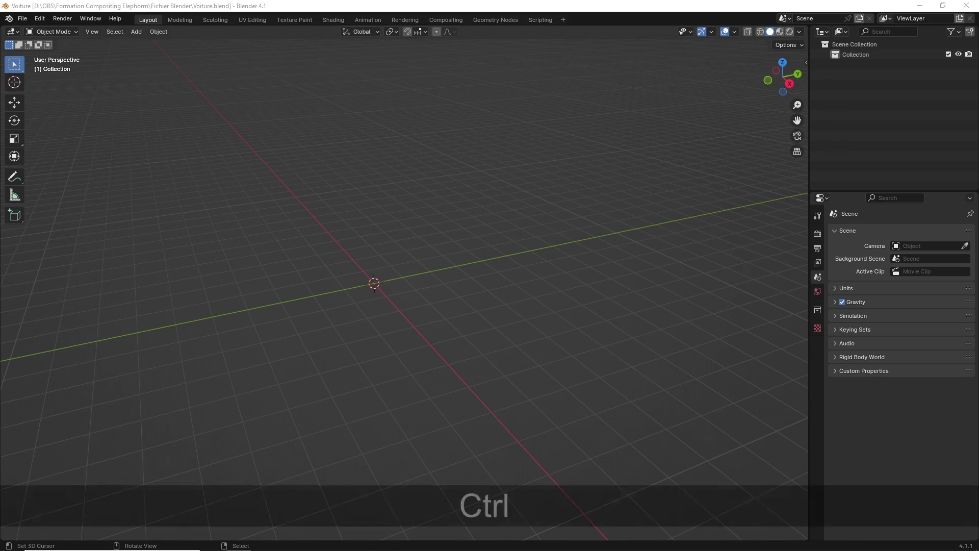
key("alt+Tab")
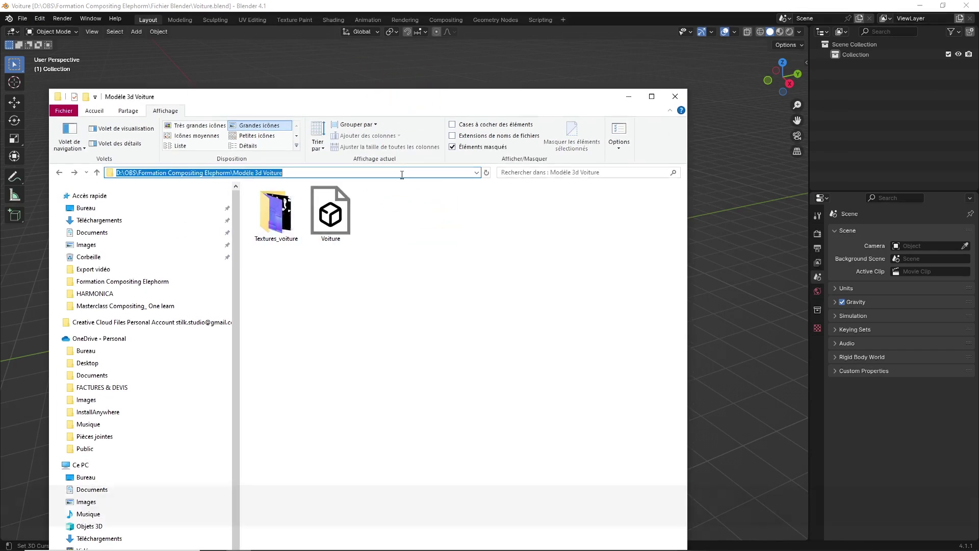
key("ctrl+c")
left_click(628, 97)
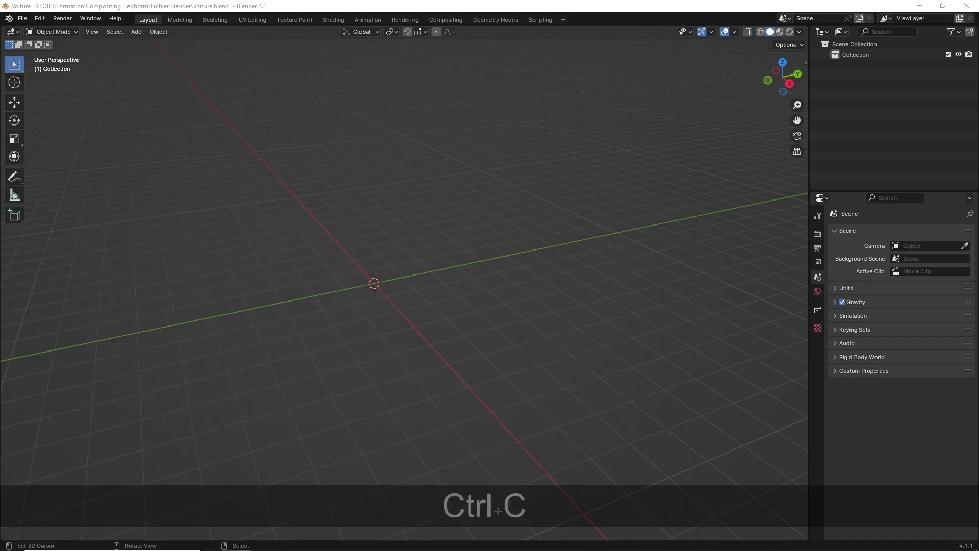
Import Voiture.fbx as FBX from the copied Modèle 3d Voiture folder path and save the file
left_click(23, 19)
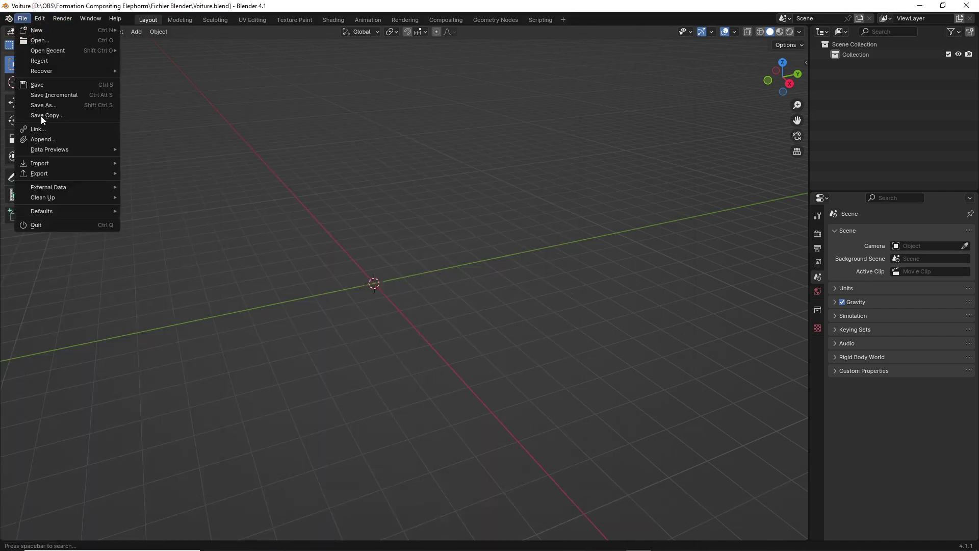
mouse_move(68, 166)
left_click(181, 265)
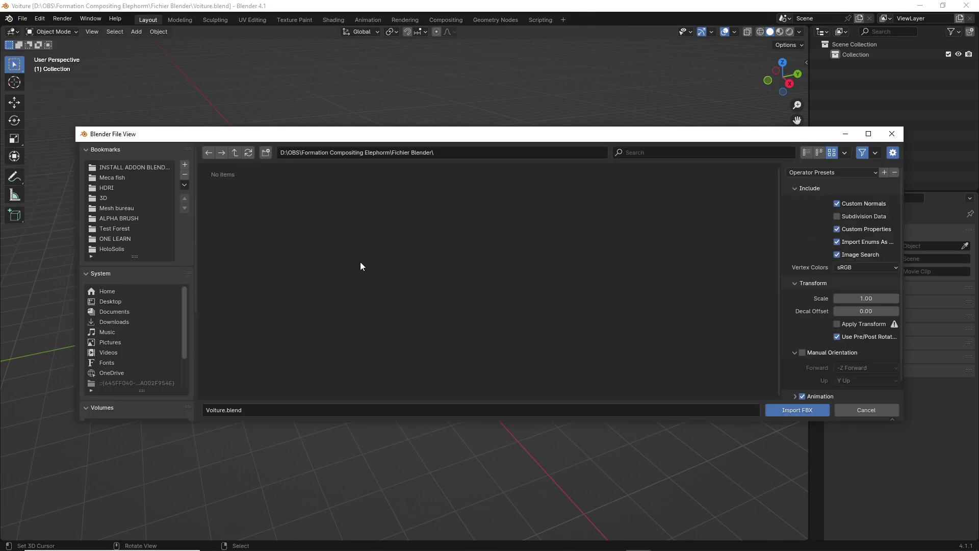
left_click(469, 152)
key("ctrl+v")
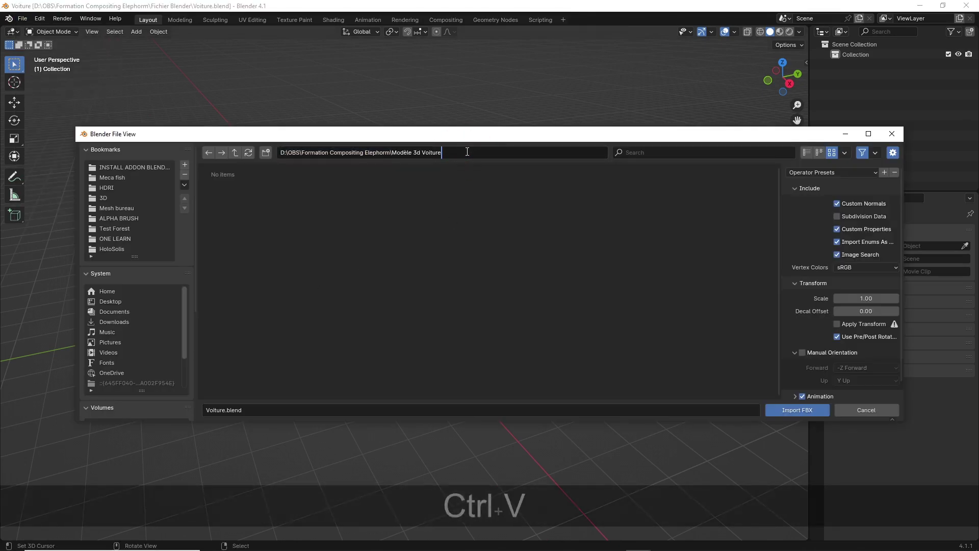
key("Return")
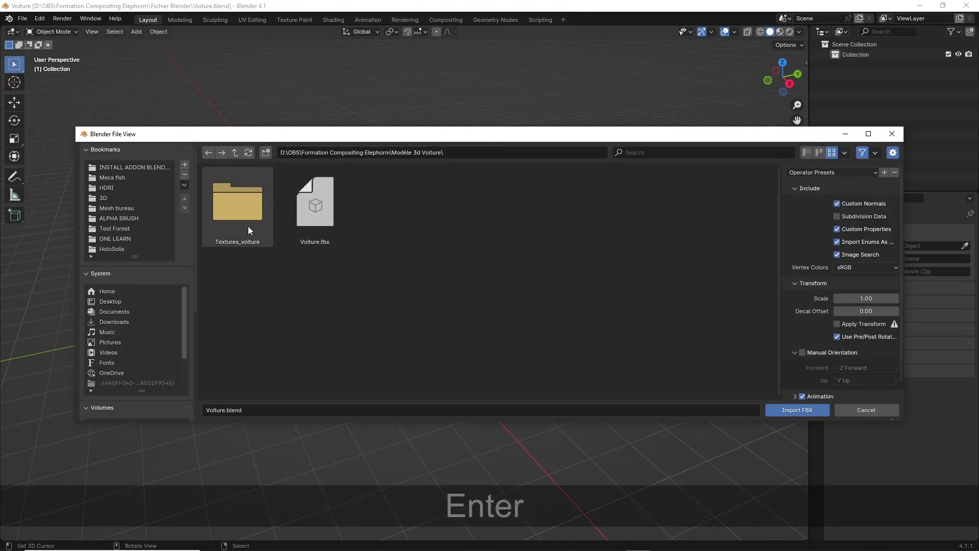
left_click(313, 206)
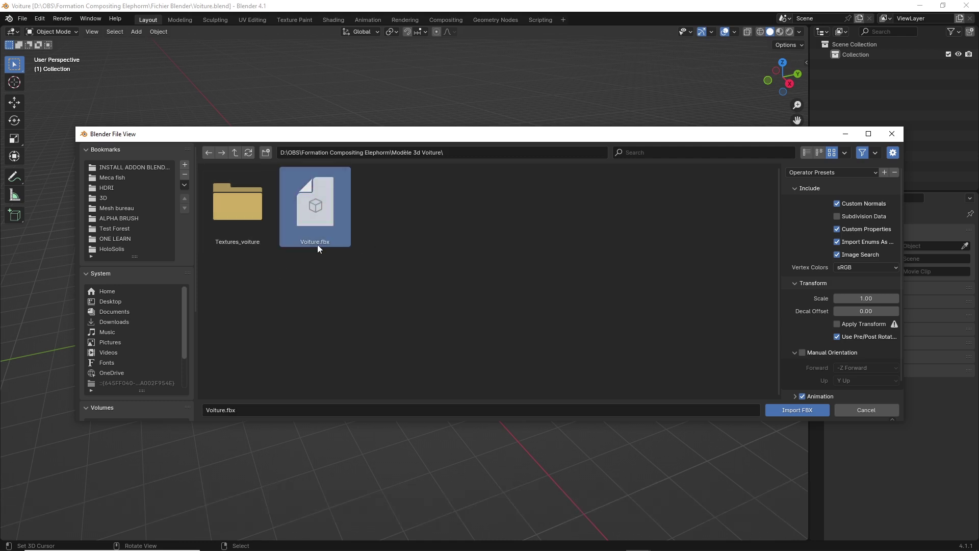
left_click(797, 410)
middle_click_drag(399, 317, 562, 360)
key("ctrl+s")
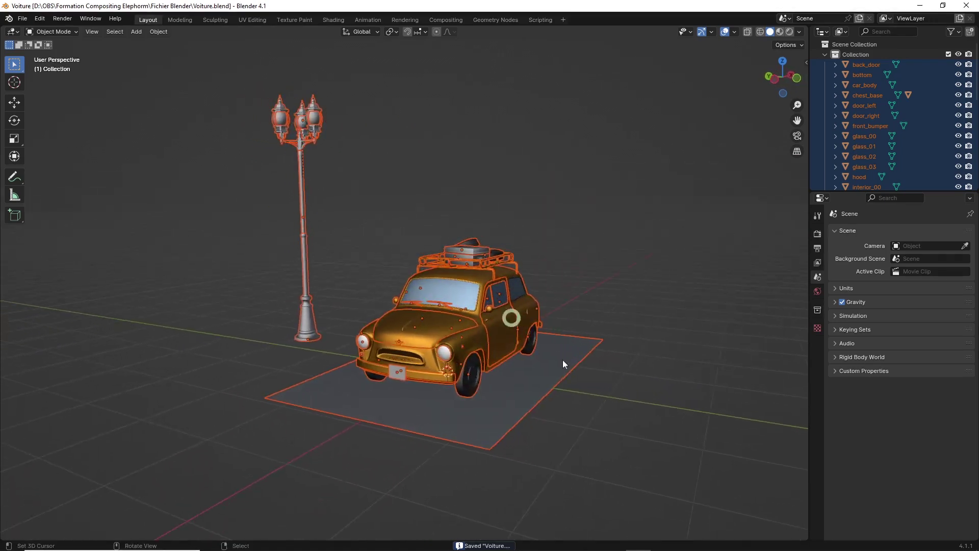
Delete the shadow plane under the car and all parts of the street lamp
left_click(565, 351)
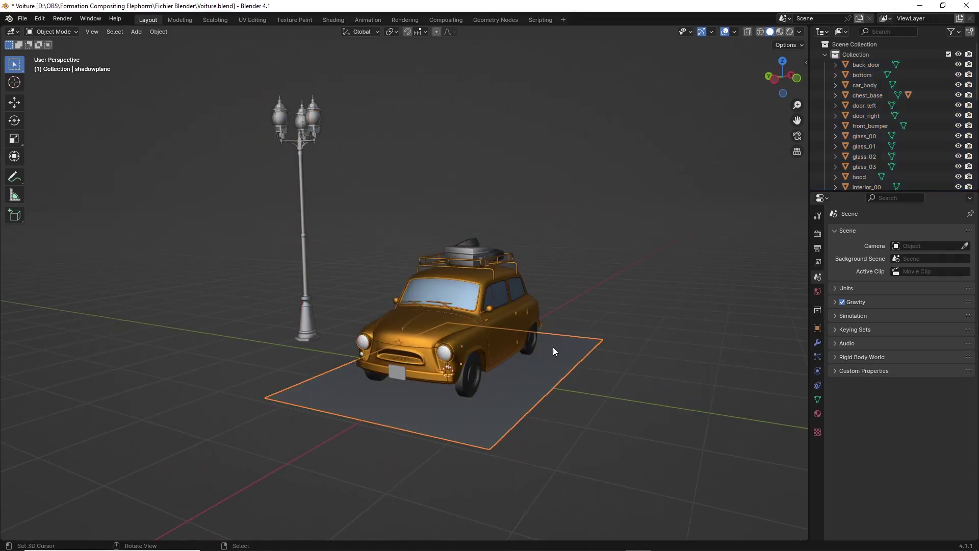
key("Delete")
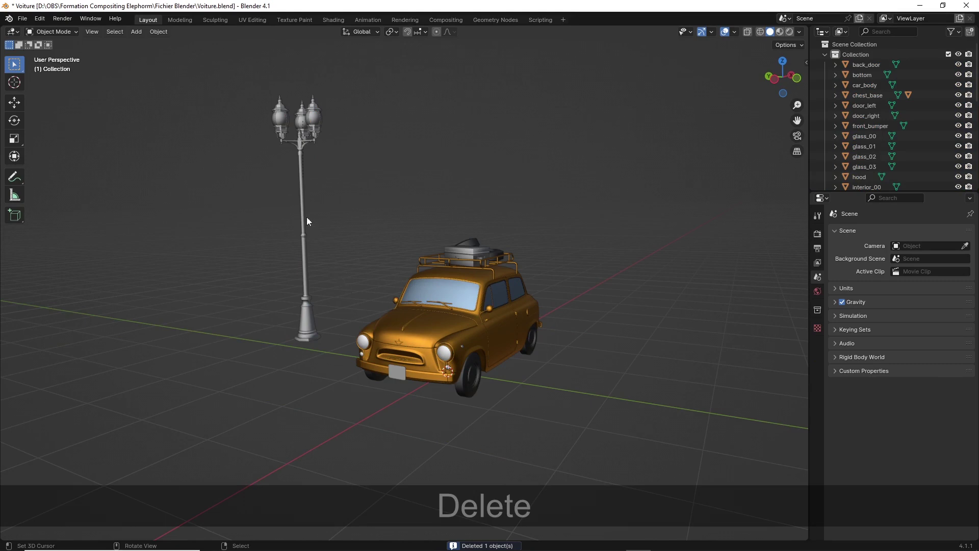
left_click(298, 157)
left_click(313, 109, "shift")
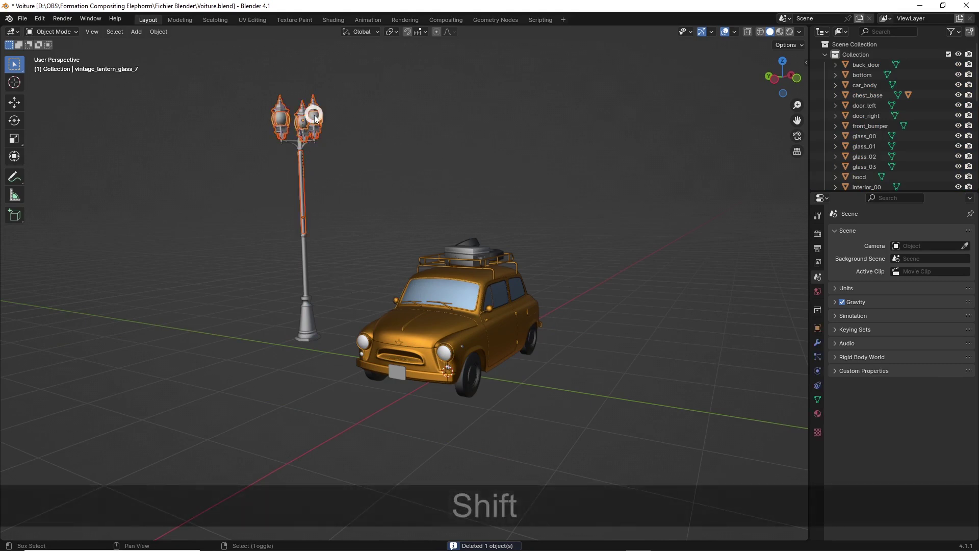
left_click(286, 121, "shift")
left_click(301, 249, "shift")
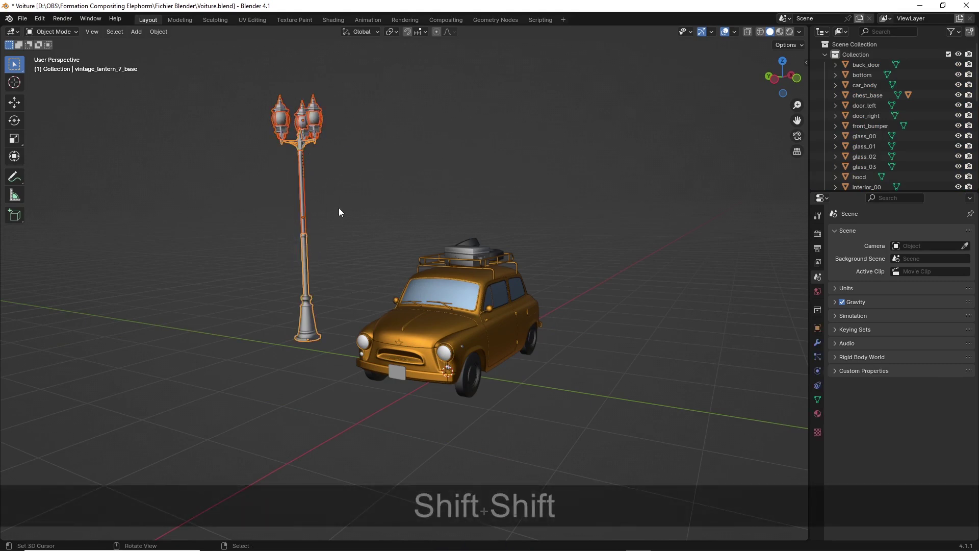
key("g")
right_click(298, 155)
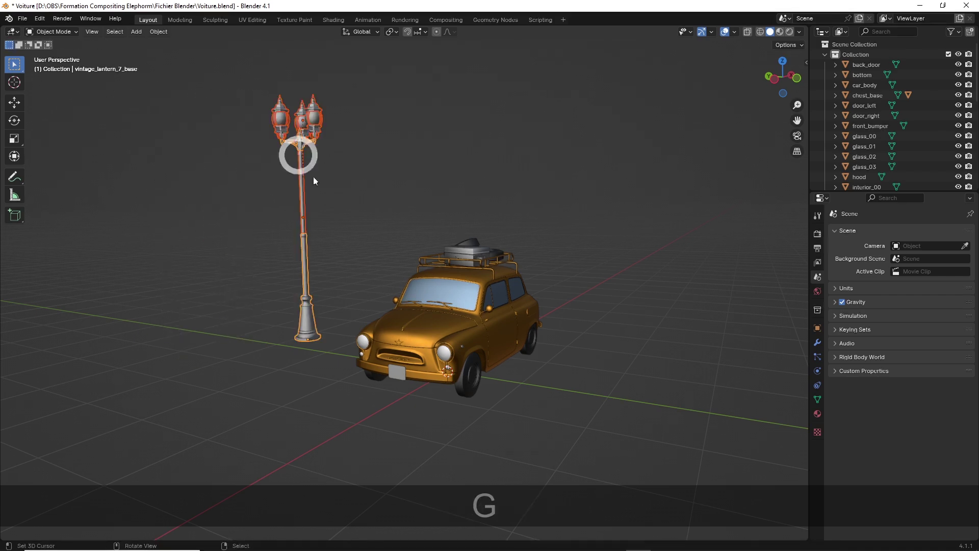
key("Delete")
Try moving the lid of the chest on the car's roof rack
scroll(387, 209, "down", 5)
mouse_move(420, 224)
middle_mouse_down("shift")
mouse_move(447, 312)
mouse_move(439, 280)
mouse_move(418, 283)
mouse_move(408, 222)
middle_mouse_up("shift")
scroll(426, 280, "up", 4)
scroll(439, 219, "up", 5)
scroll(411, 220, "up", 2)
middle_click_drag(412, 219, 393, 332, "shift")
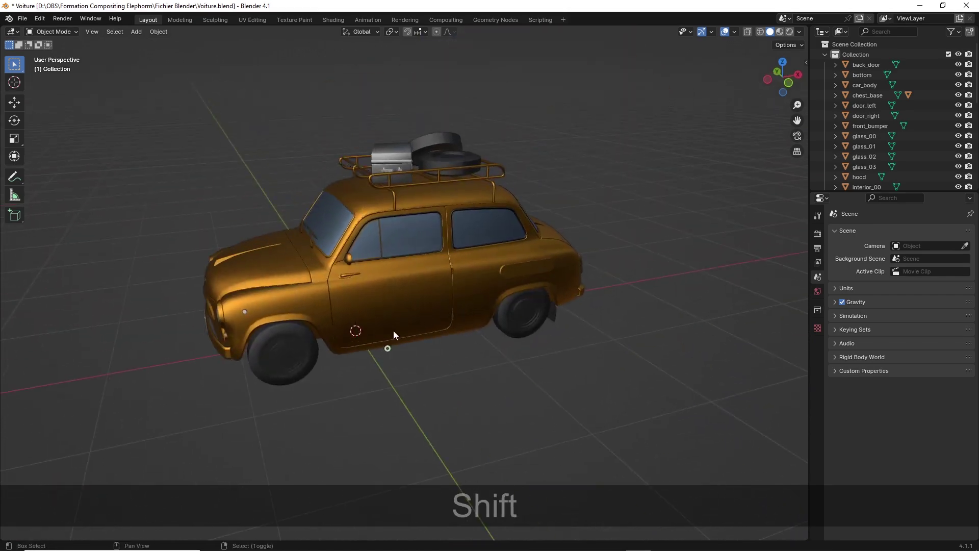
left_click(391, 154)
middle_click_drag(439, 225, 427, 215)
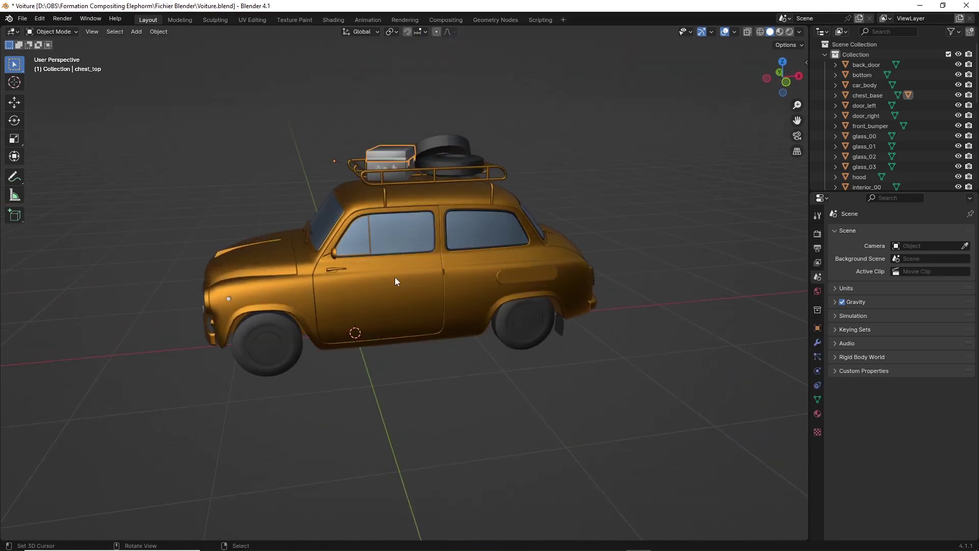
key("g")
right_click(415, 320)
Select all car parts and move them about -0.49 m along the X axis to centre the car on the origin
middle_click_drag(416, 322, 372, 259)
key("a")
key("KP_1")
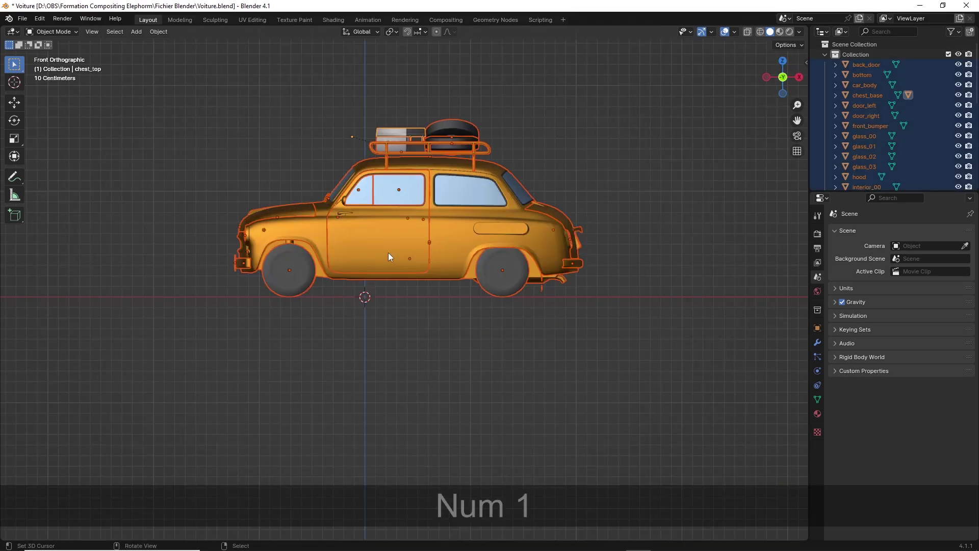
key("g")
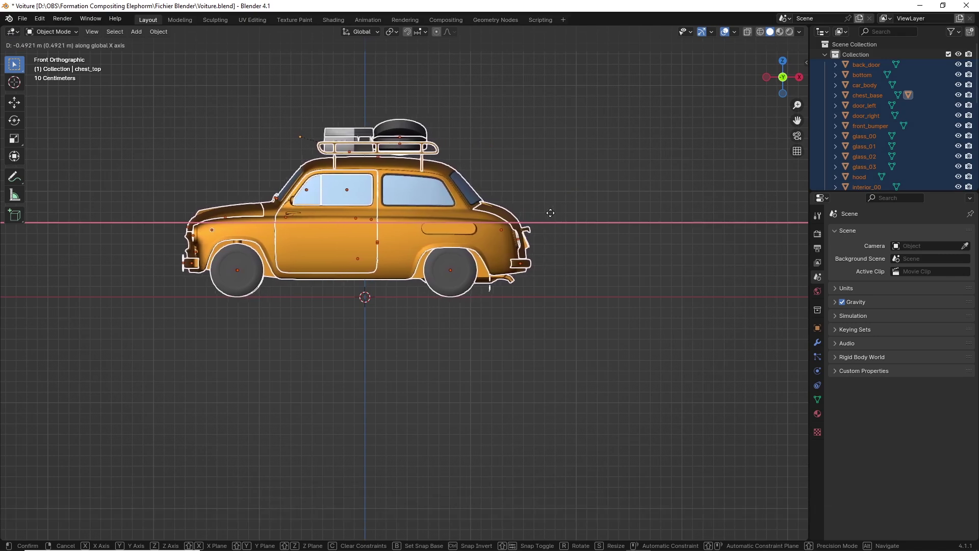
left_click(552, 216)
Check the car's alignment in the front, side and top views, deselect everything and save the file
middle_click_drag(347, 269, 464, 283)
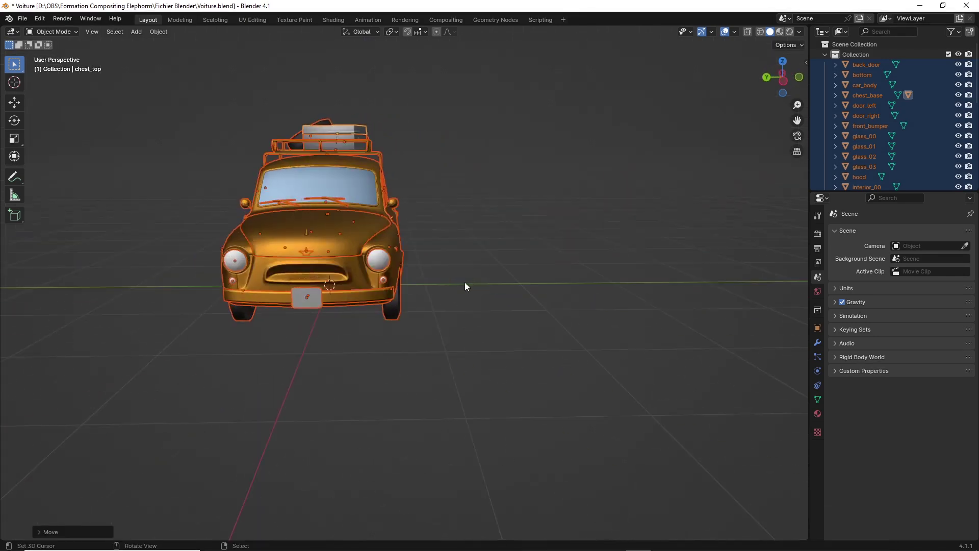
key("KP_1")
key("KP_3")
key("KP_7")
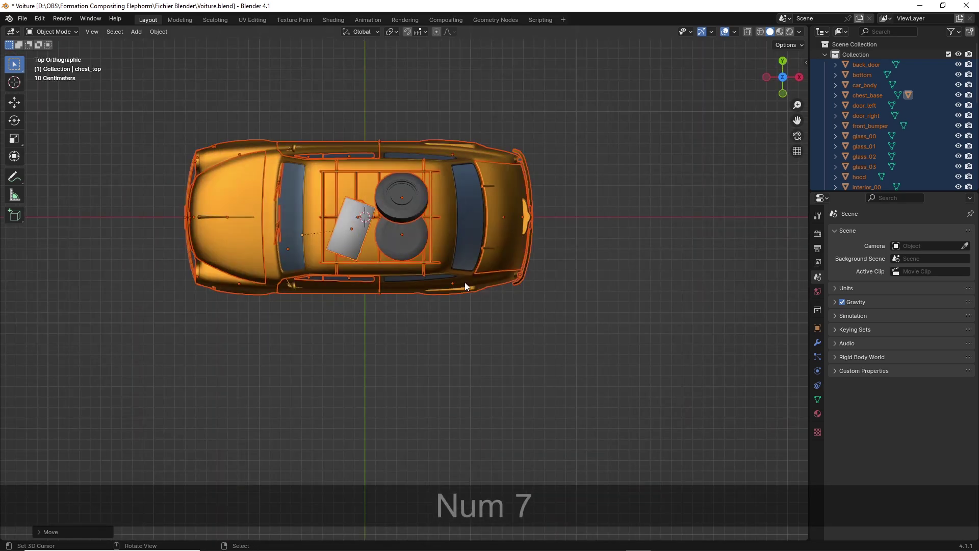
mouse_move(464, 282)
middle_mouse_down()
mouse_move(460, 239)
mouse_move(523, 212)
mouse_move(467, 237)
mouse_move(492, 270)
mouse_move(501, 264)
mouse_move(501, 279)
mouse_move(458, 268)
middle_mouse_up()
left_click(523, 212)
key("ctrl+s")
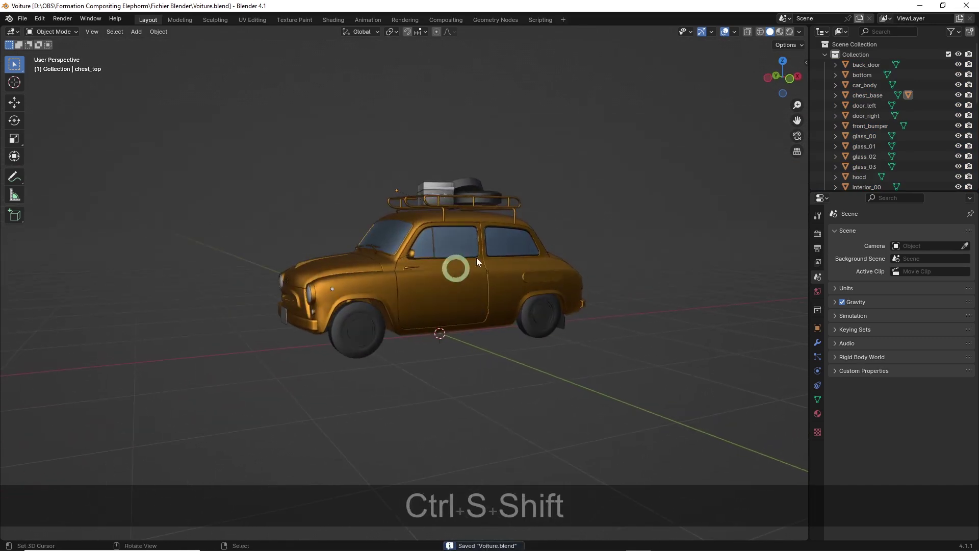
Enlarge the Outliner and open a Shader Editor in a new area below the 3D viewport
left_click_drag(858, 192, 859, 304)
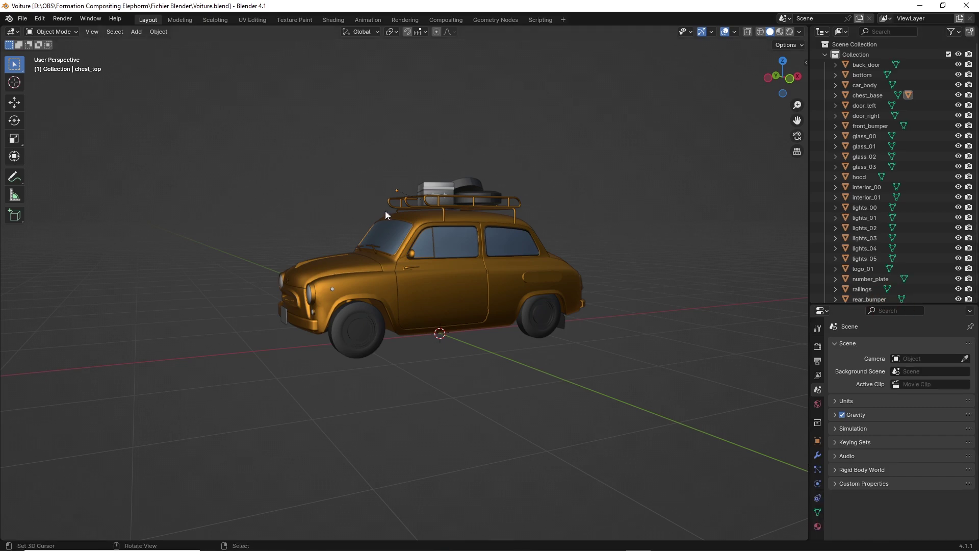
middle_click_drag(386, 214, 481, 329)
middle_click_drag(273, 344, 256, 290, "shift")
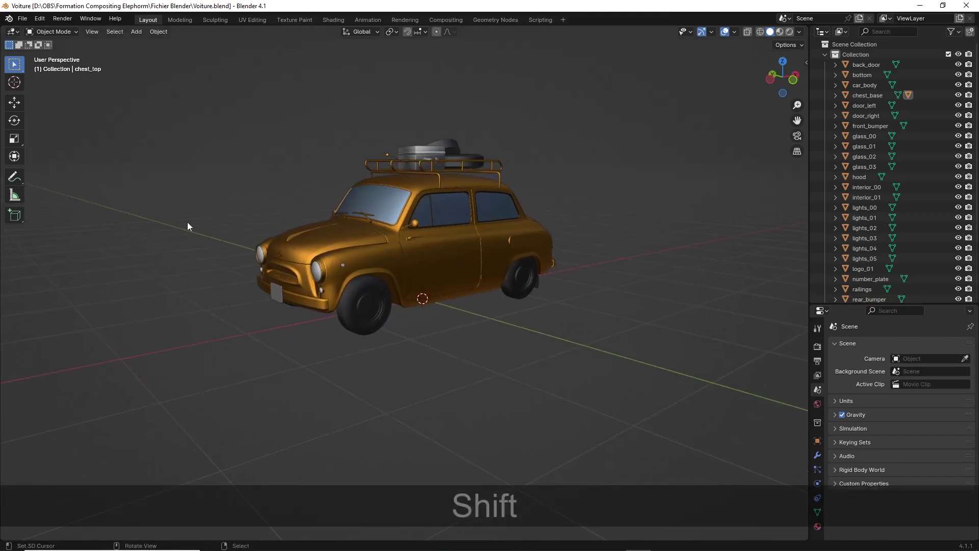
left_click_drag(4, 537, 10, 334)
left_click(12, 341)
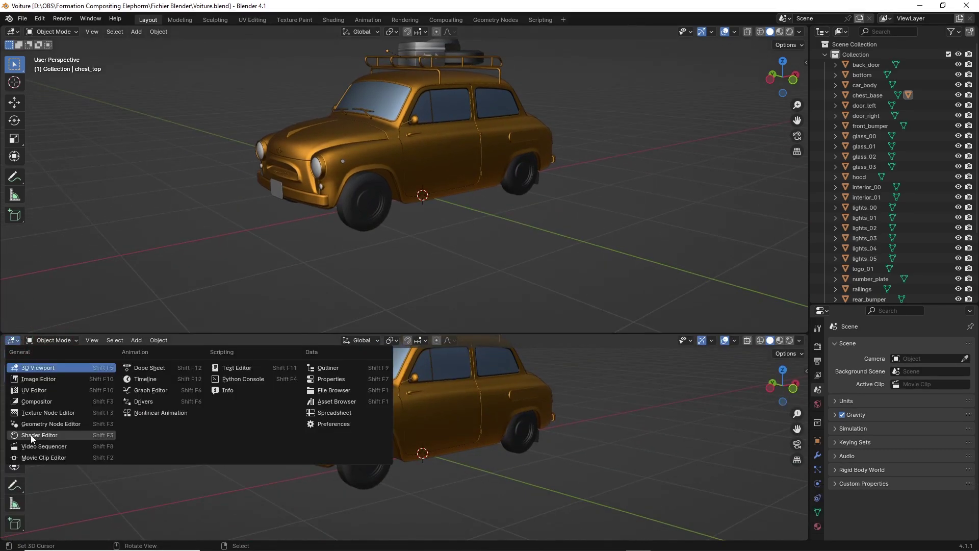
left_click(36, 436)
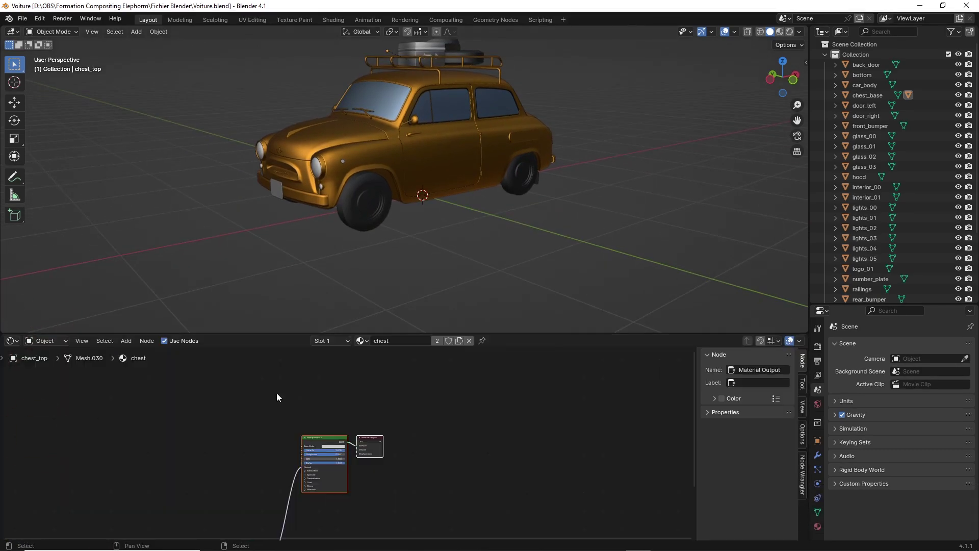
scroll(395, 481, "up", 3)
scroll(337, 438, "down", 1)
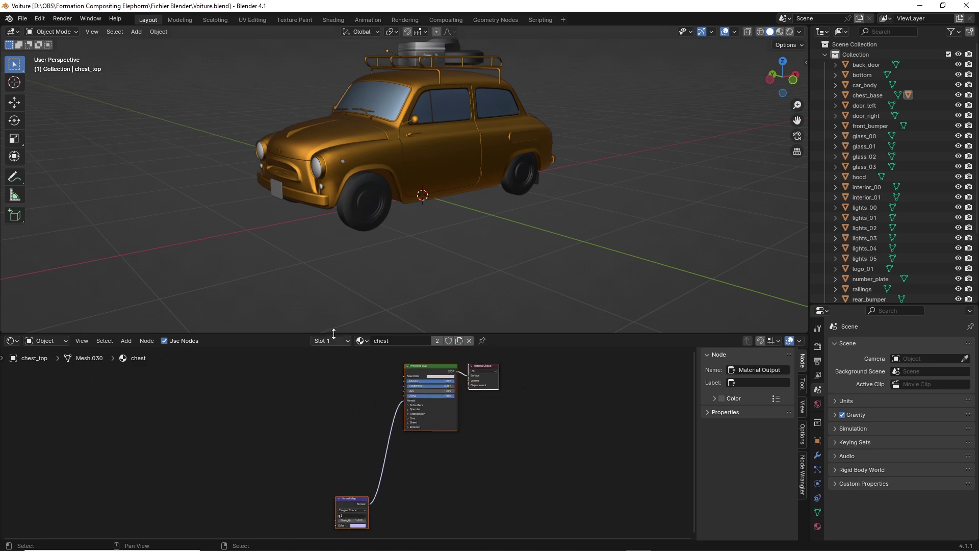
left_click_drag(320, 332, 328, 284)
Frame the whole car in the viewport and browse the list of materials available in the file
scroll(352, 261, "up", 3)
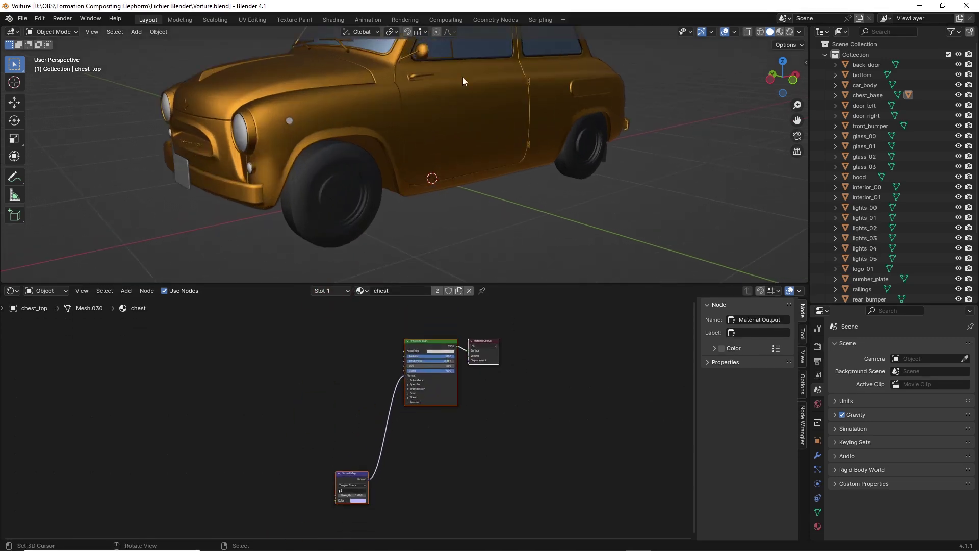
middle_click_drag(463, 76, 452, 123, "shift")
scroll(420, 253, "down", 3)
left_click(358, 293)
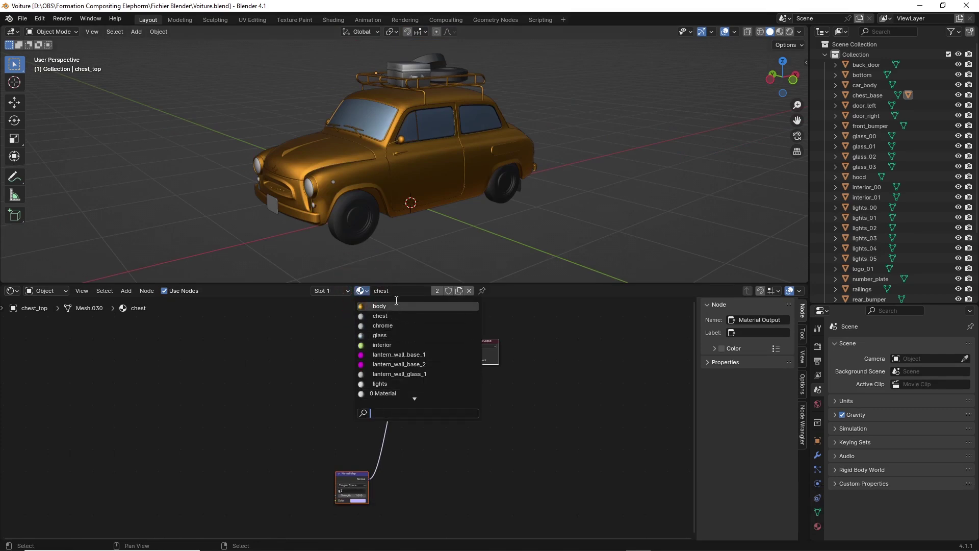
Switch the 3D viewport shading to Material Preview and view the car from its side
key("z")
key("z")
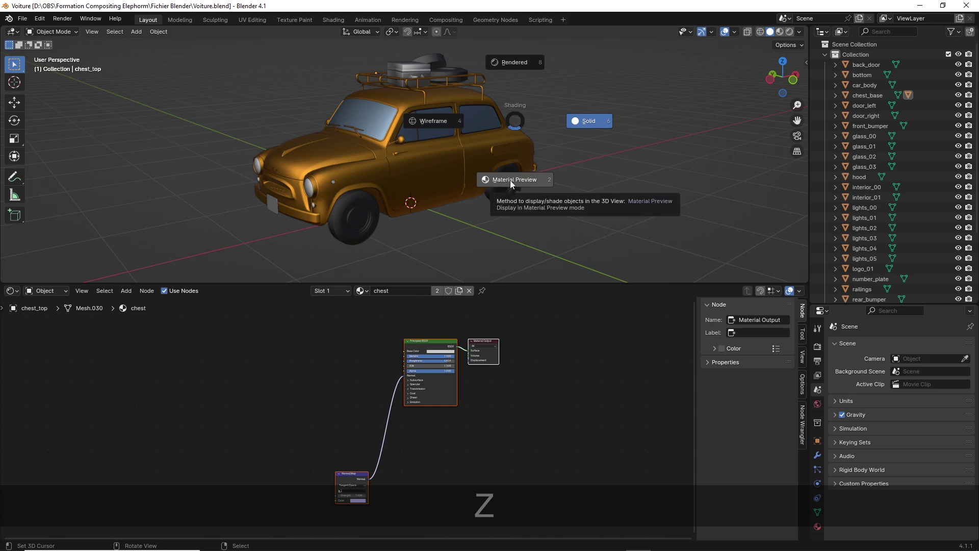
left_click(511, 180)
left_click(790, 31)
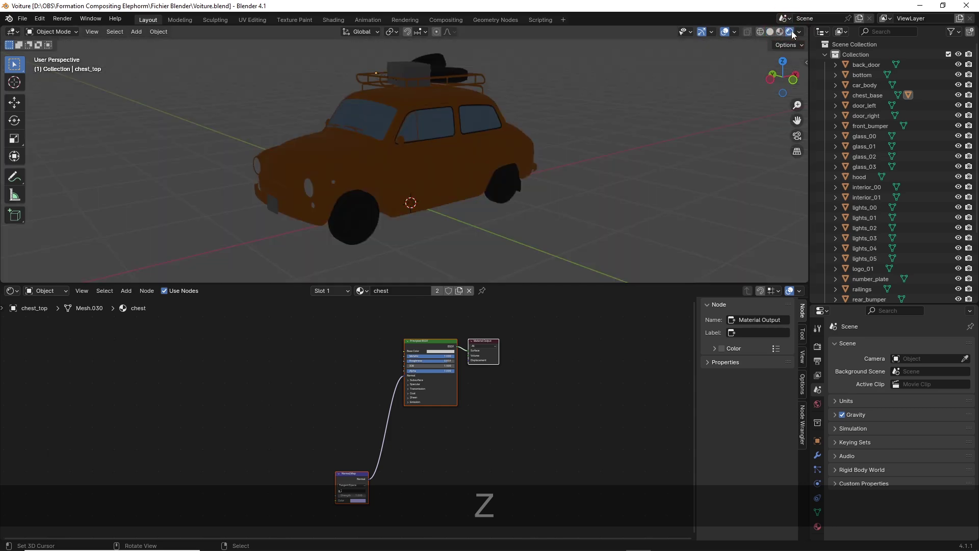
left_click(780, 33)
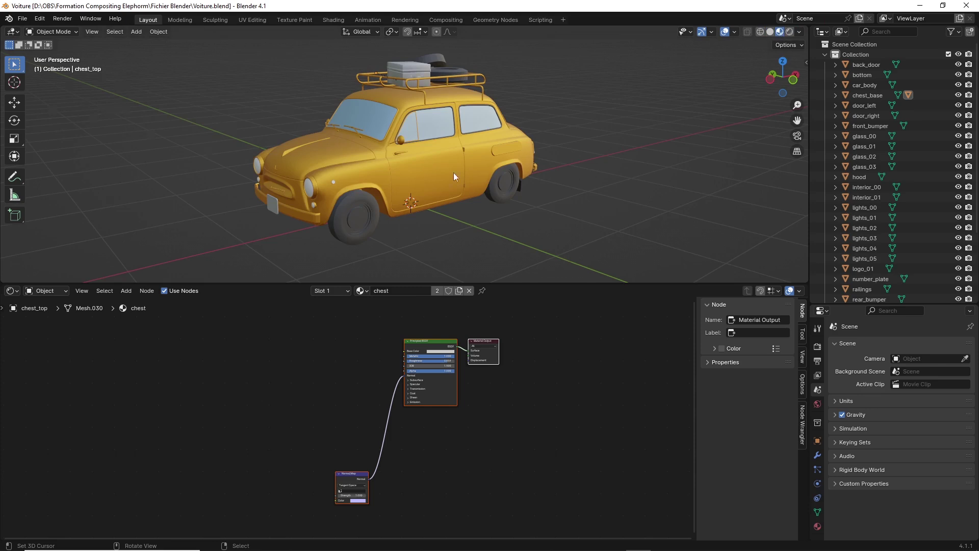
middle_click_drag(453, 172, 427, 222)
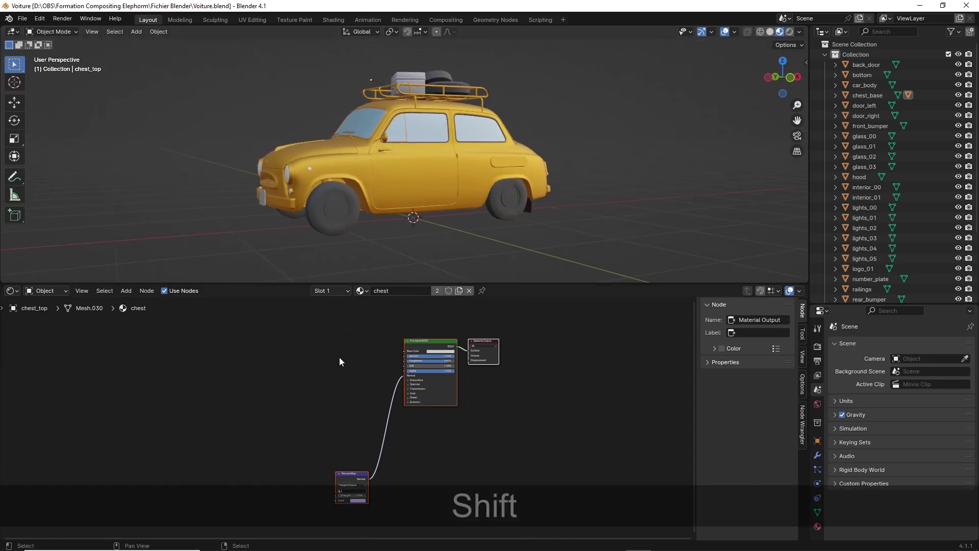
Check which material the left door and neighbouring body panels use, finishing with car_body selected
left_click(418, 165)
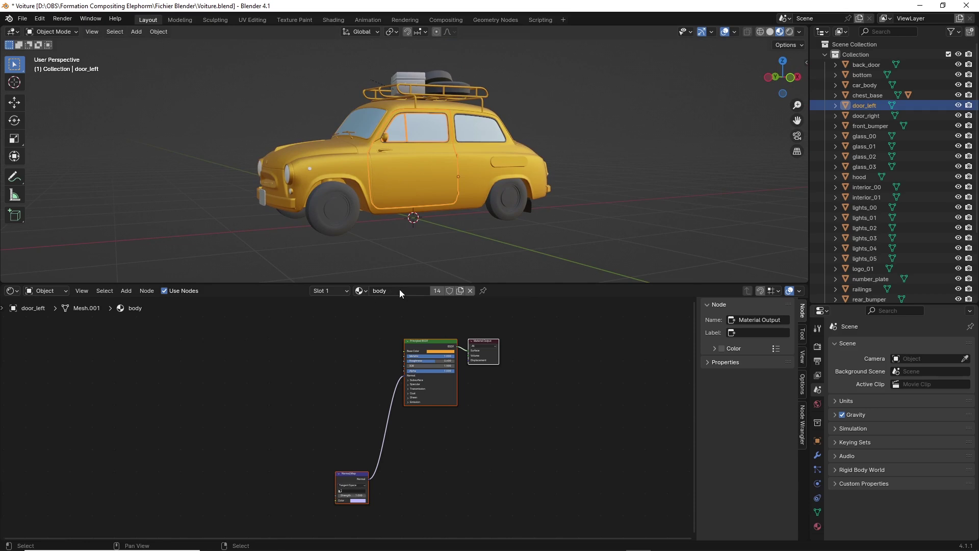
left_click(480, 180)
left_click(431, 168)
left_click(462, 160)
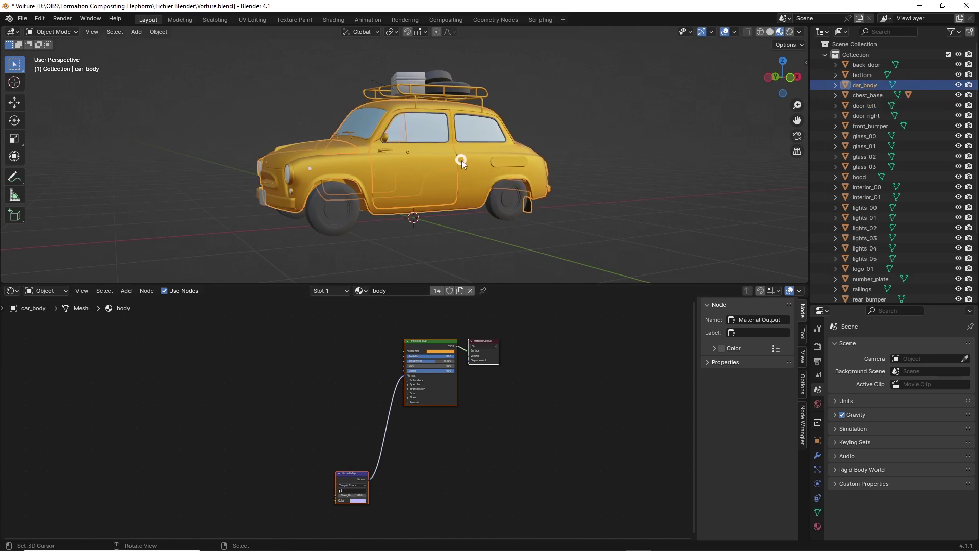
Delete the Normal Map node from the body material
left_click(351, 478)
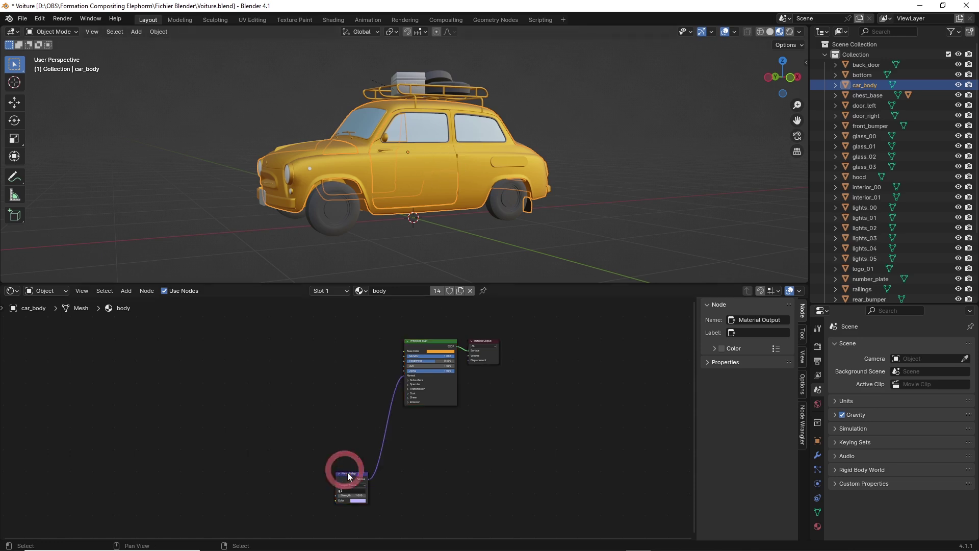
left_click_drag(351, 478, 334, 436)
scroll(356, 403, "up", 2)
scroll(357, 403, "up", 1)
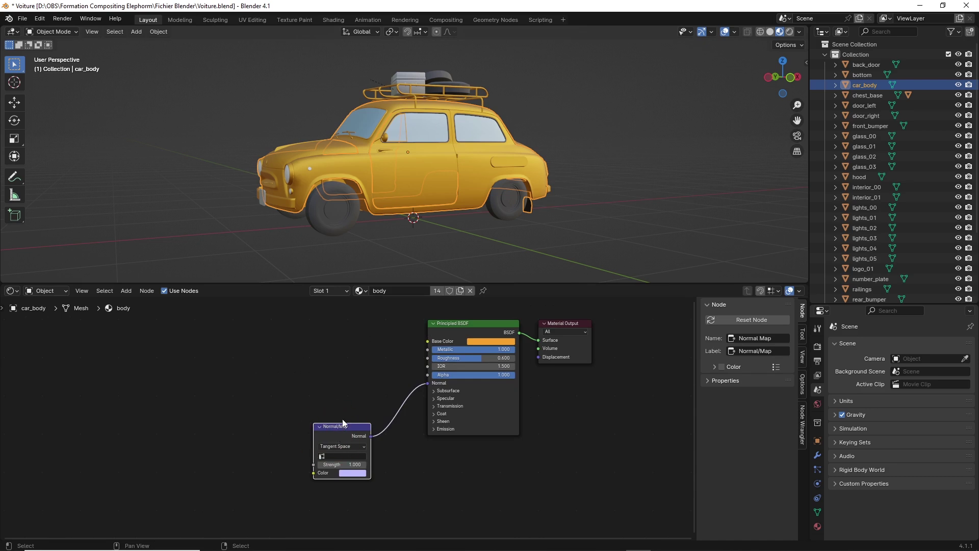
key("Delete")
scroll(363, 373, "down", 1)
middle_click_drag(363, 365, 335, 394)
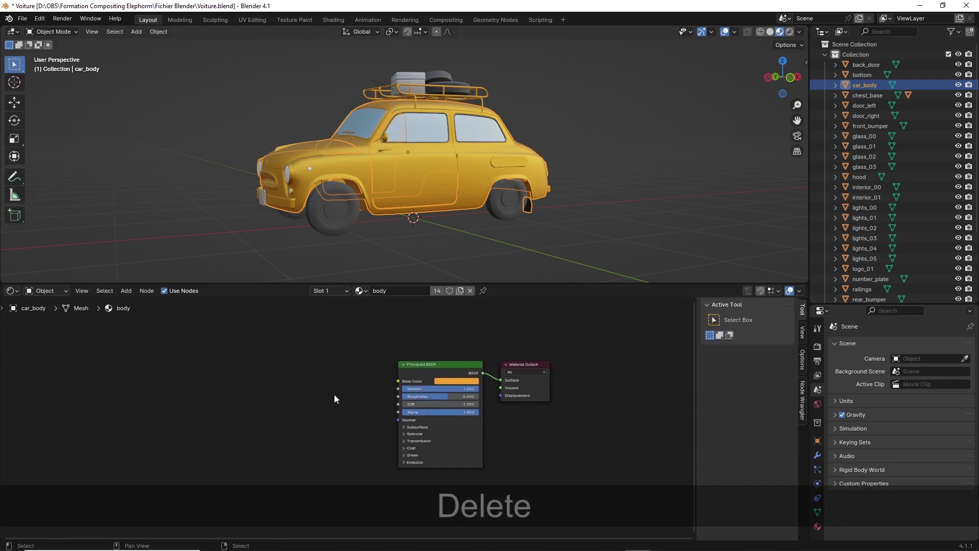
Search the add-ons in the Preferences for "node" to check that Node Wrangler is enabled, and close the Preferences
left_click(39, 18)
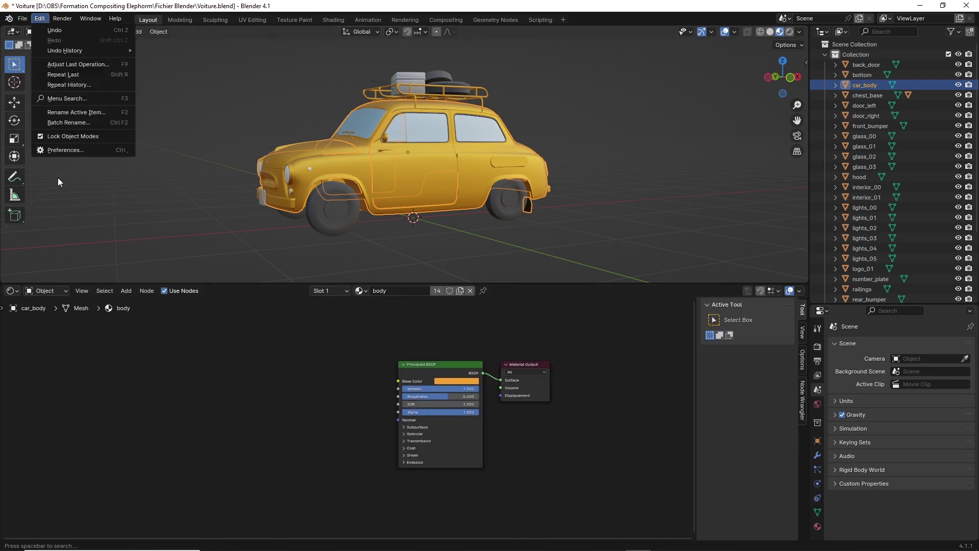
left_click(64, 150)
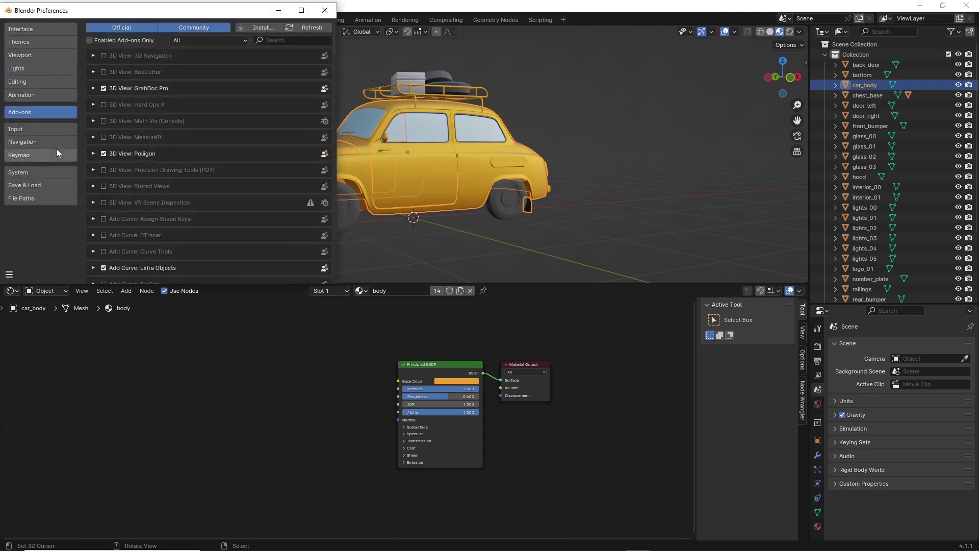
left_click(278, 39)
type("nod")
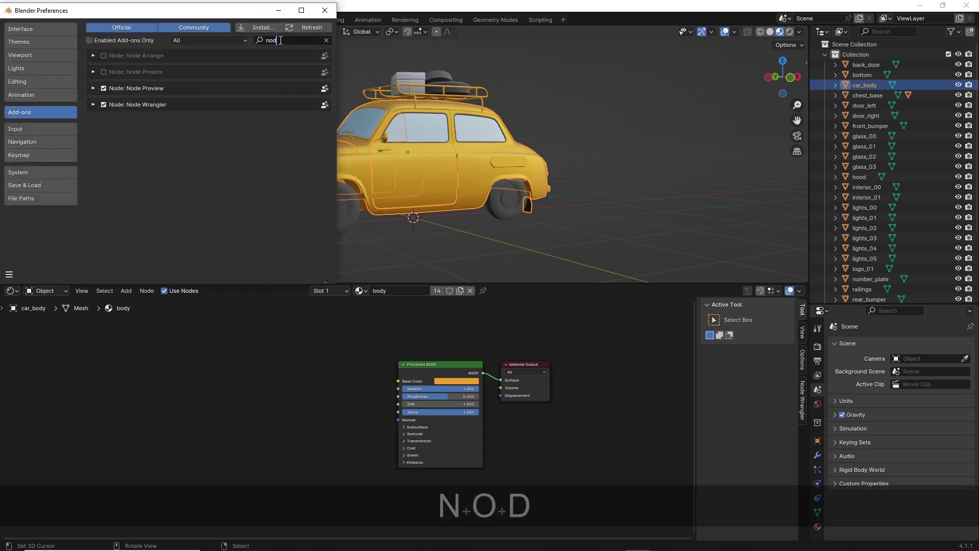
type("e")
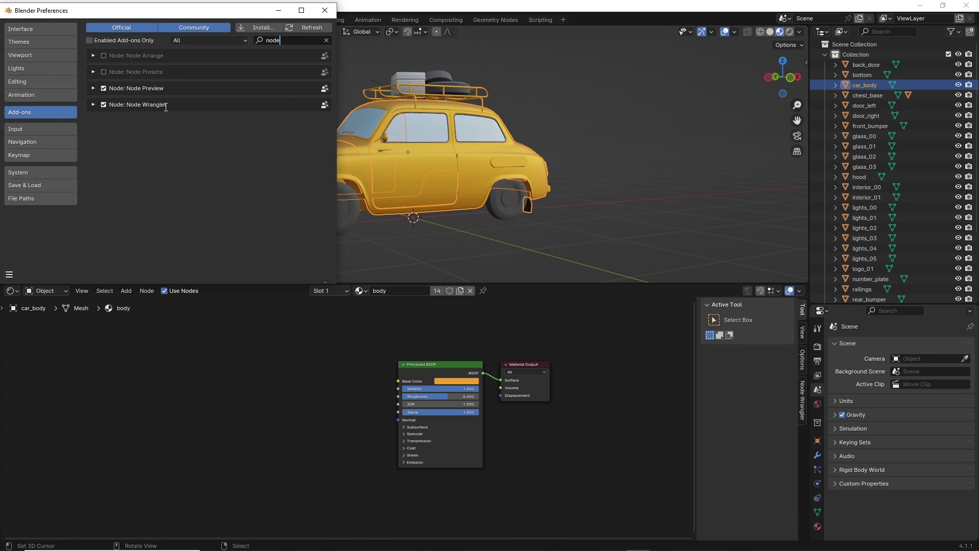
left_click(325, 10)
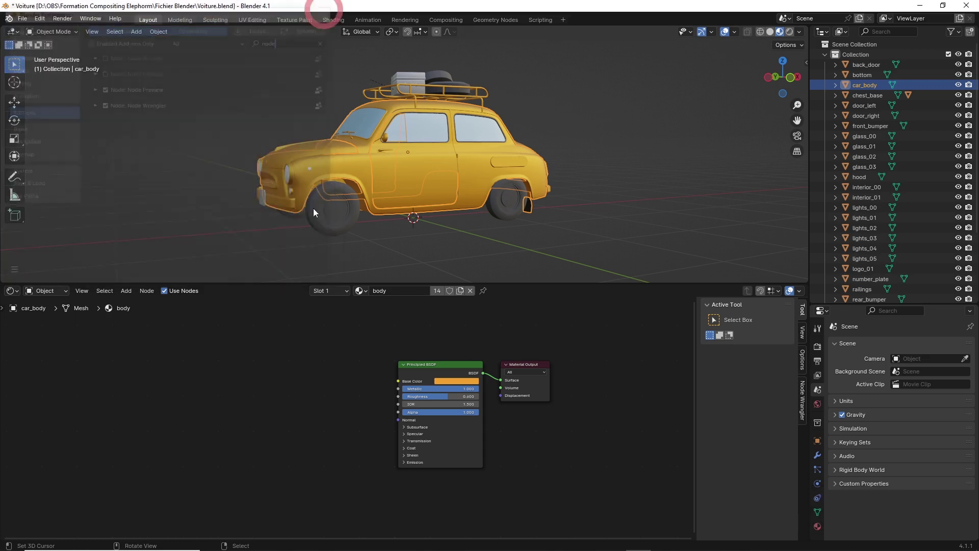
Start Node Wrangler's Principled Texture Setup on the body material's Principled BSDF node and go to the Modèle 3d Voiture\Textures_voiture folder
scroll(342, 385, "down", 1)
middle_click_drag(339, 401, 359, 384, "shift")
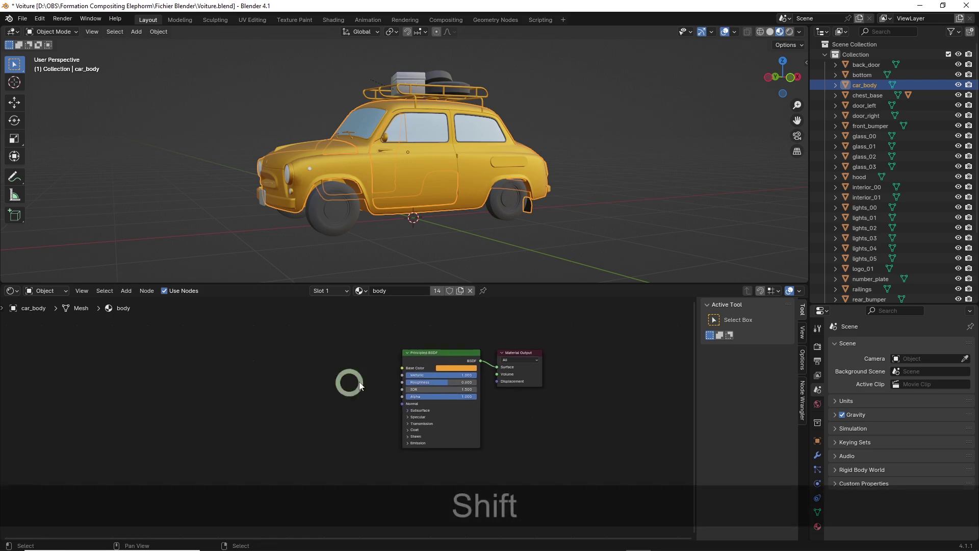
mouse_move(423, 360)
left_mouse_down()
mouse_move(407, 355)
mouse_move(420, 352)
left_mouse_up()
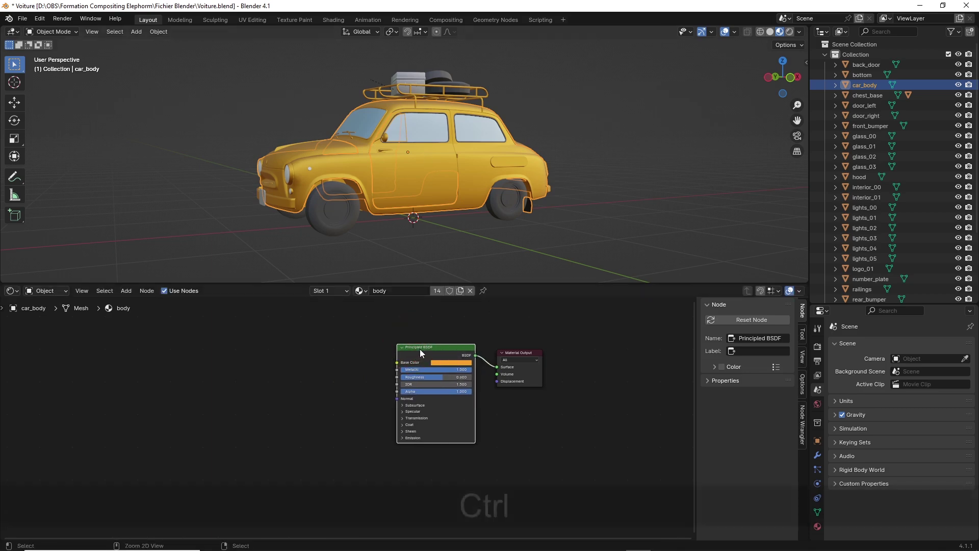
key("ctrl+shift+t")
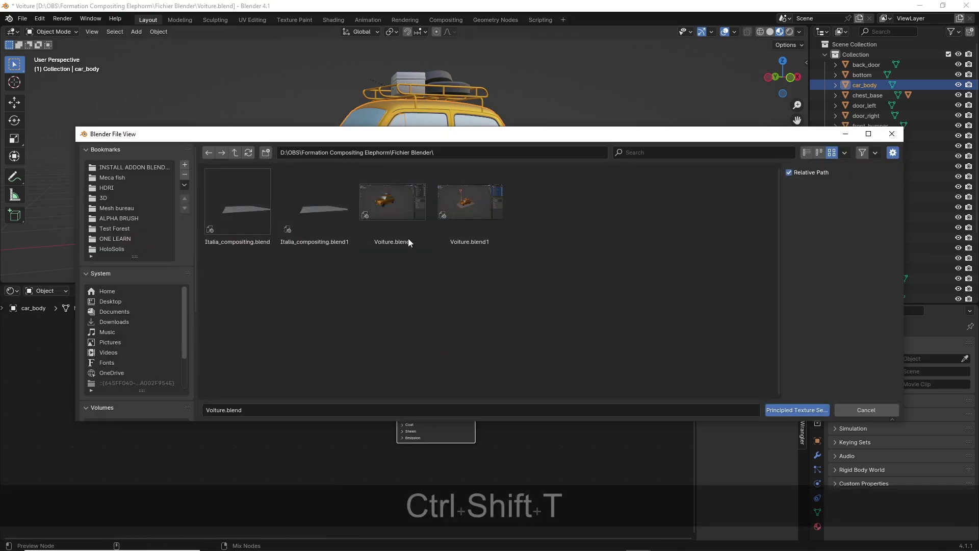
left_click_drag(402, 134, 392, 124)
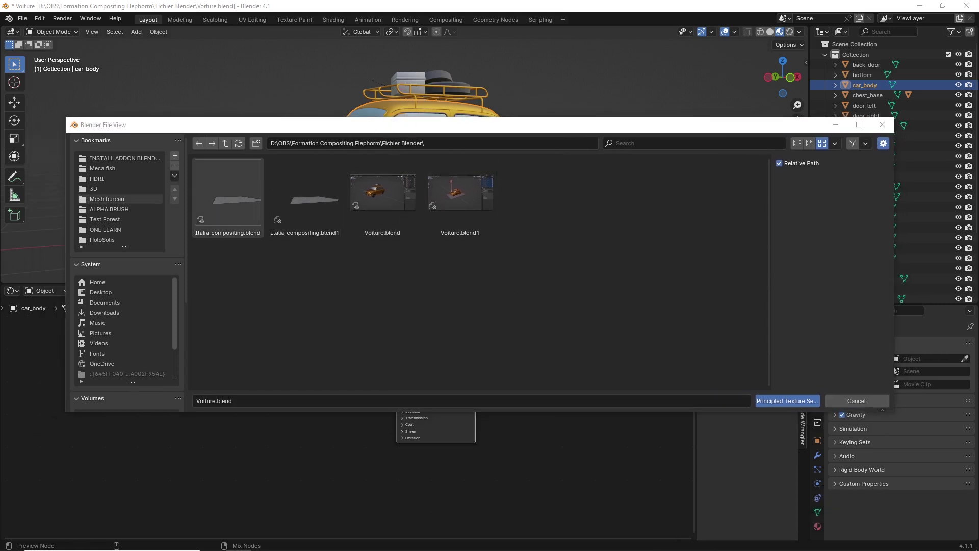
key("ctrl")
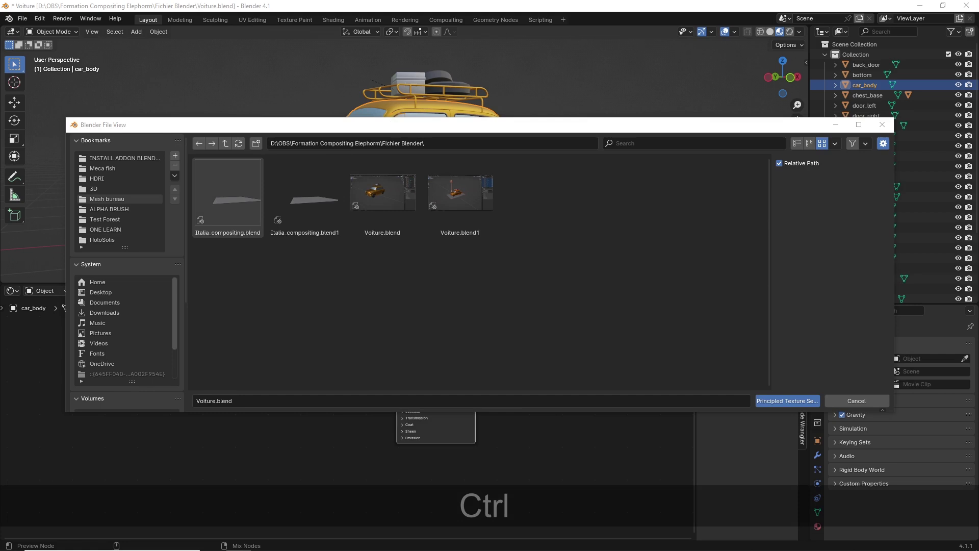
key("ctrl+c")
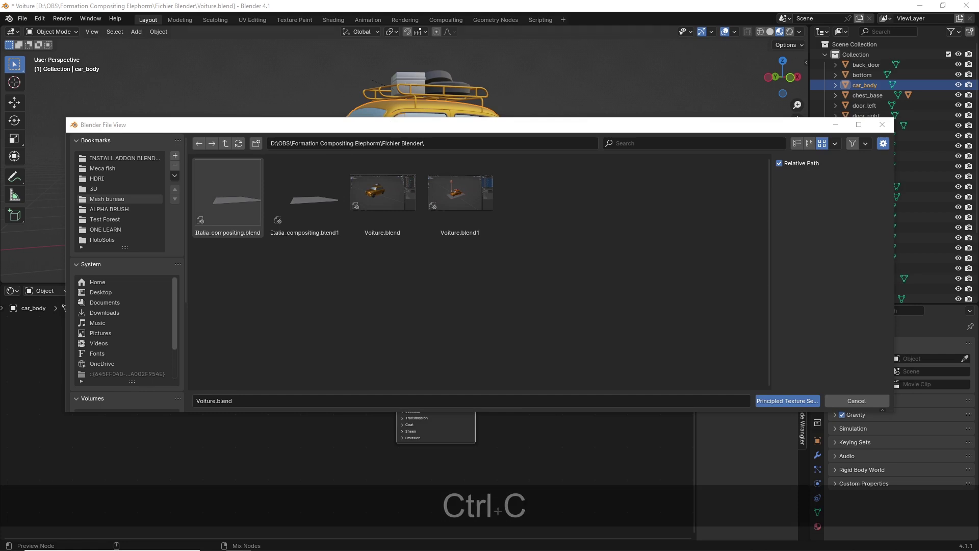
left_click(349, 146)
key("ctrl")
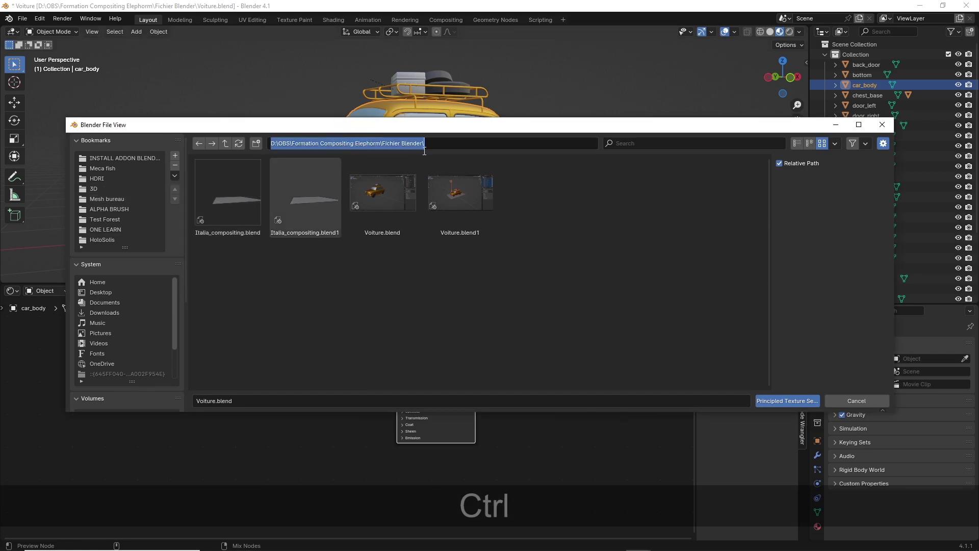
key("ctrl+v")
key("Return")
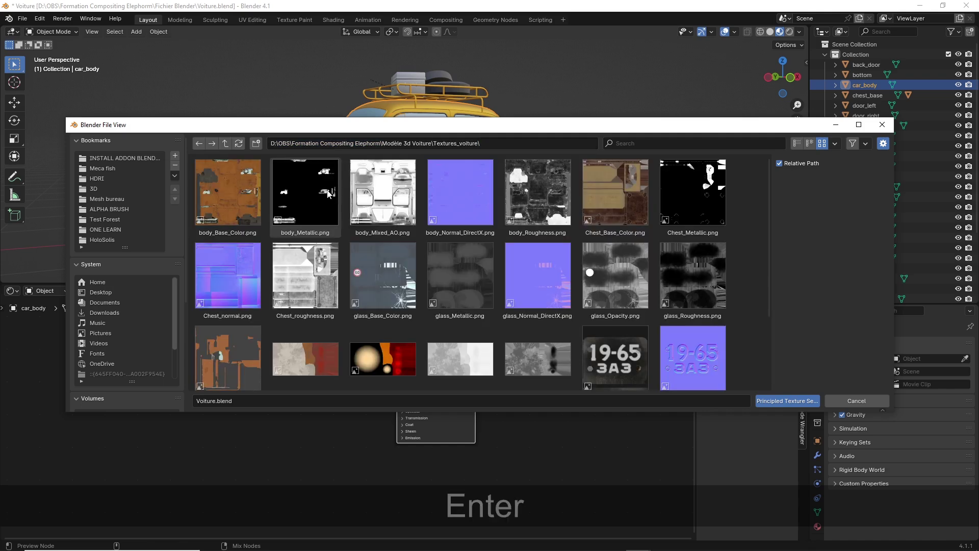
Display the texture files as a vertical list and enlarge the file browser window to show them all
left_click(809, 144)
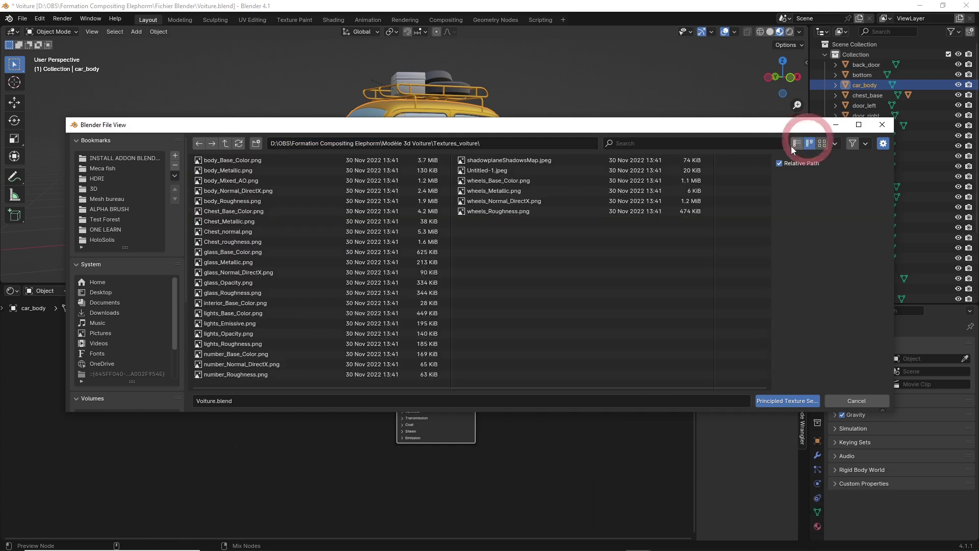
left_click(798, 144)
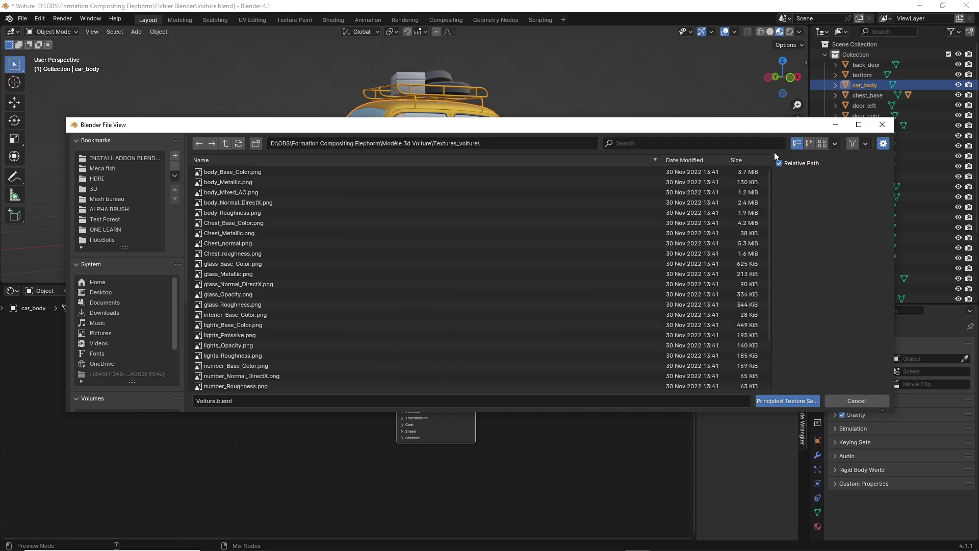
left_click_drag(621, 118, 621, 43)
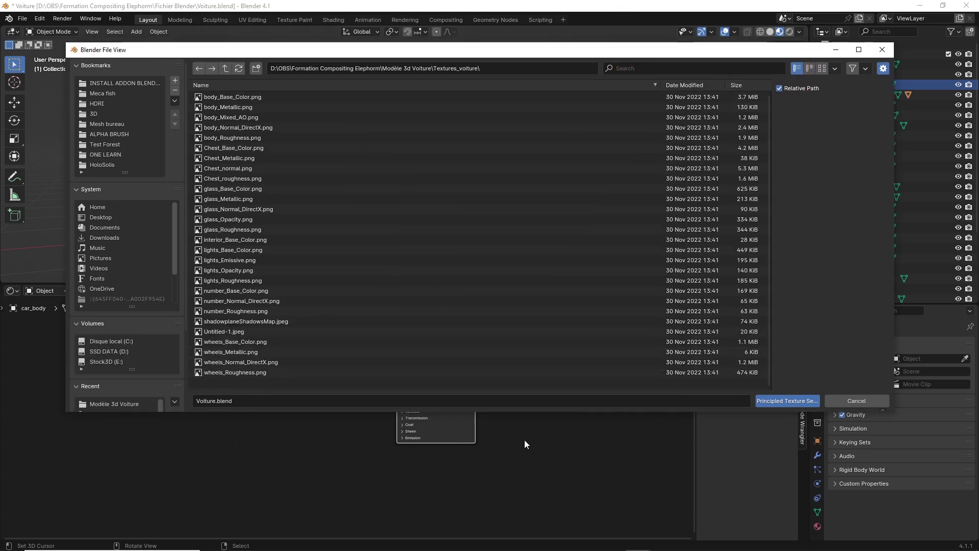
left_click_drag(520, 413, 517, 498)
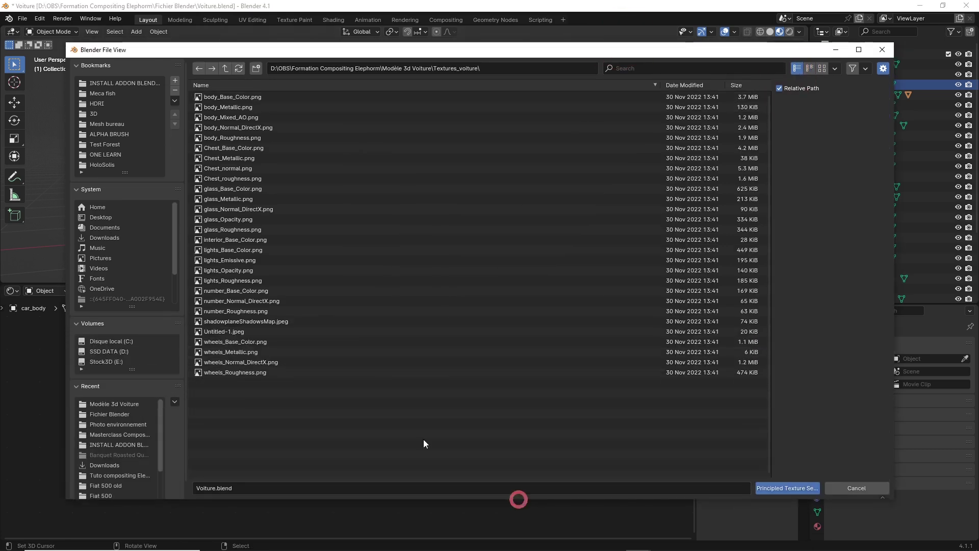
Load the body Base_Color, Metallic, Mixed_AO, Normal_DirectX and Roughness textures into the body material with Principled Texture Setup
left_click(219, 96)
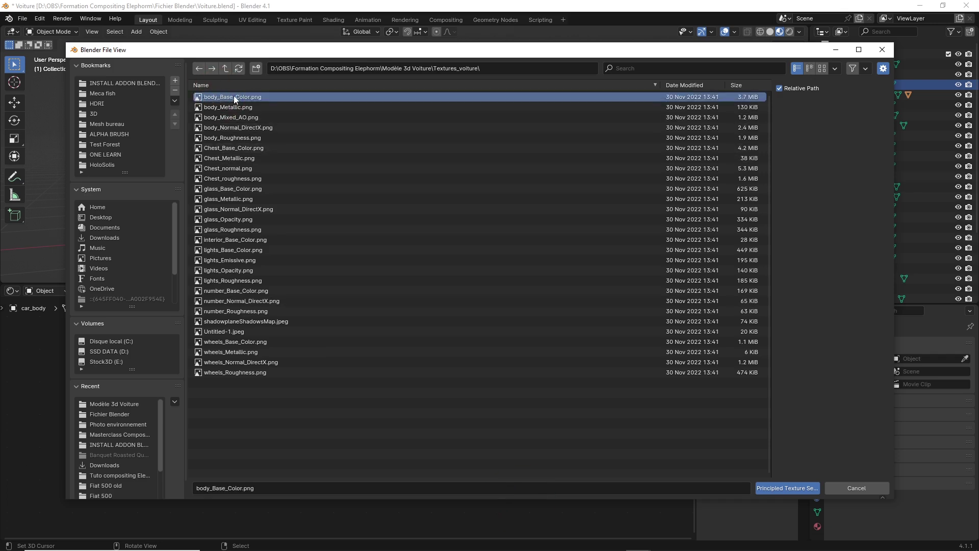
left_click(228, 107, "shift")
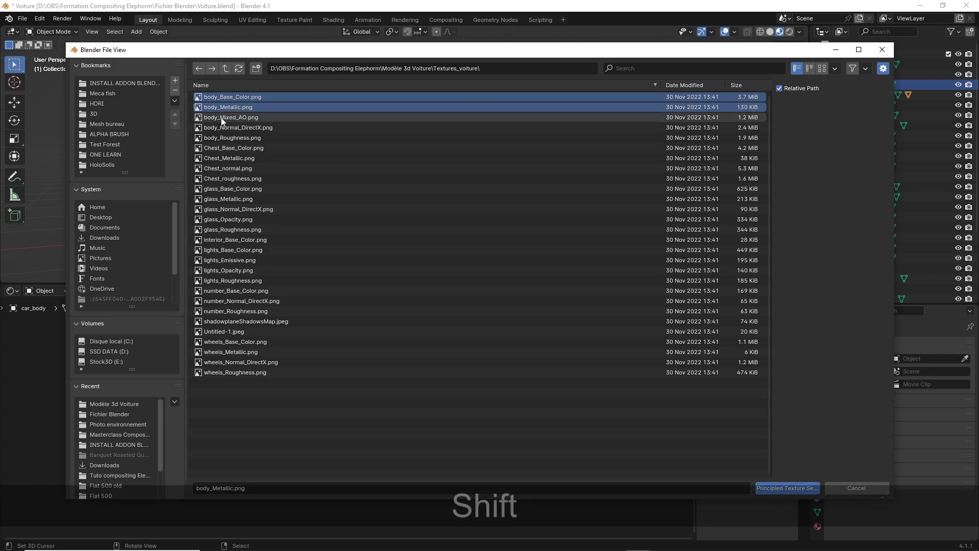
left_click(219, 118, "shift")
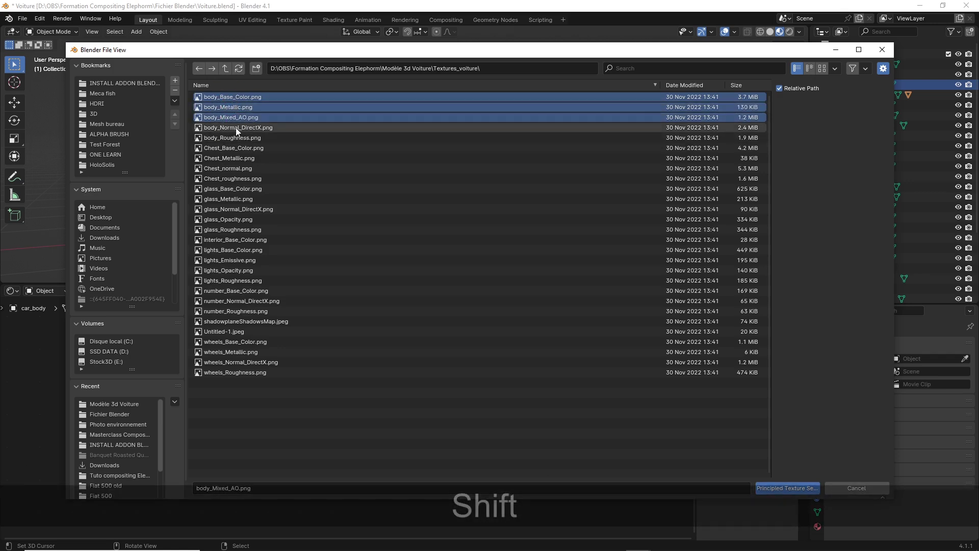
left_click(236, 127, "shift")
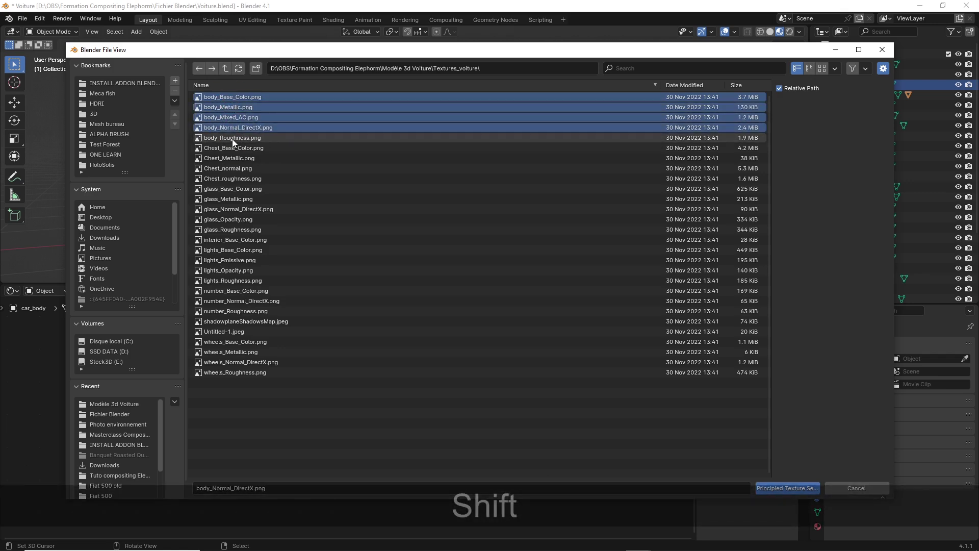
left_click(232, 138, "shift")
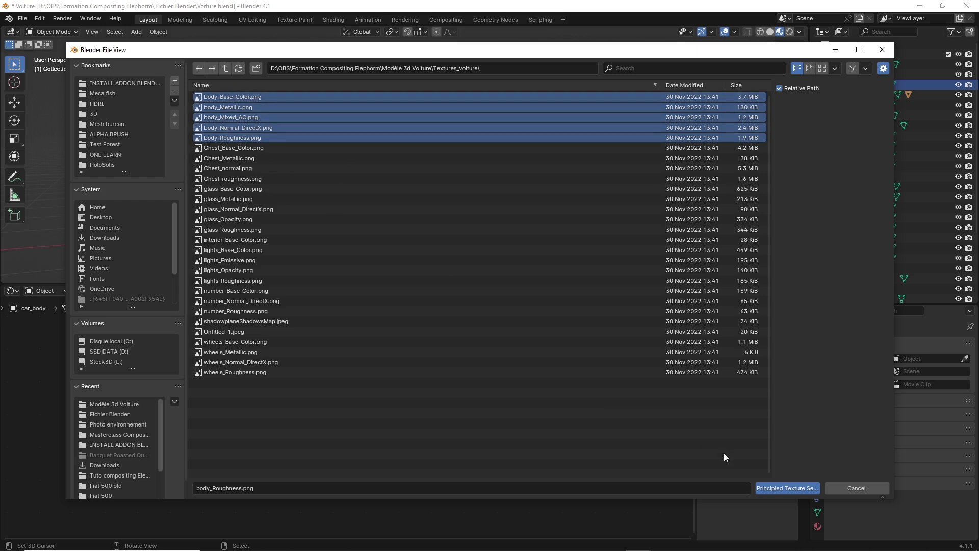
left_click(784, 488)
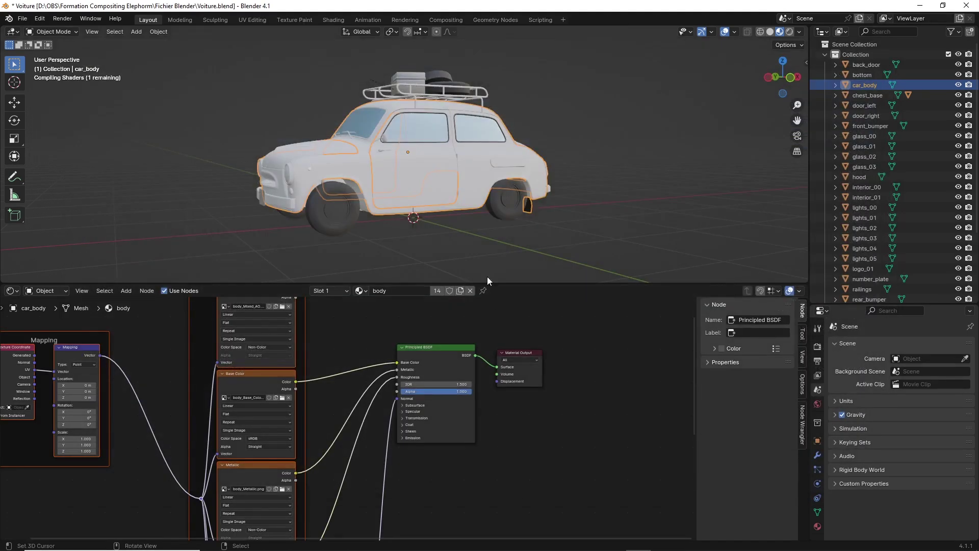
middle_click_drag(368, 177, 385, 176)
scroll(325, 439, "down", 4)
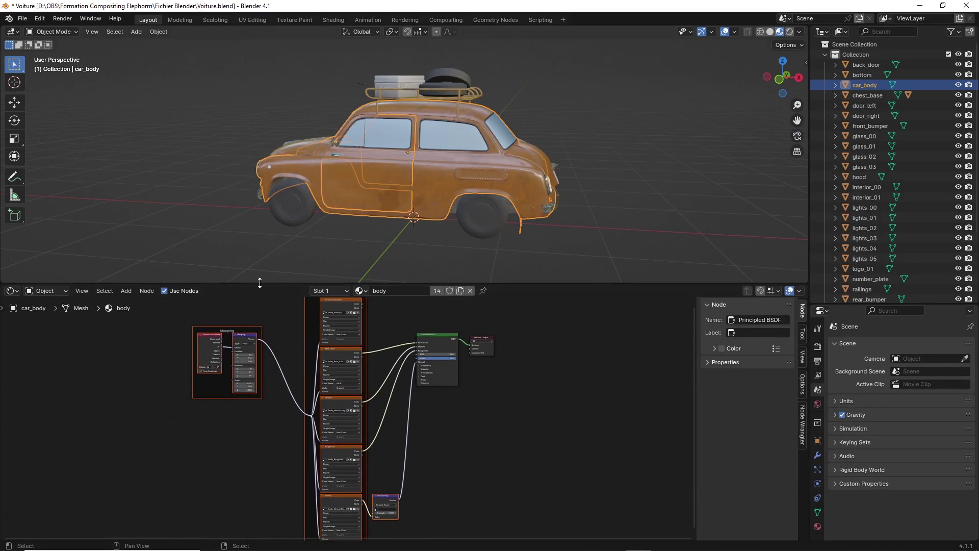
Enlarge the Shader Editor area, deselect all nodes and examine the body material's texture nodes around the unconnected Ambient Occlusion image
left_click_drag(260, 283, 265, 199)
scroll(396, 263, "up", 1)
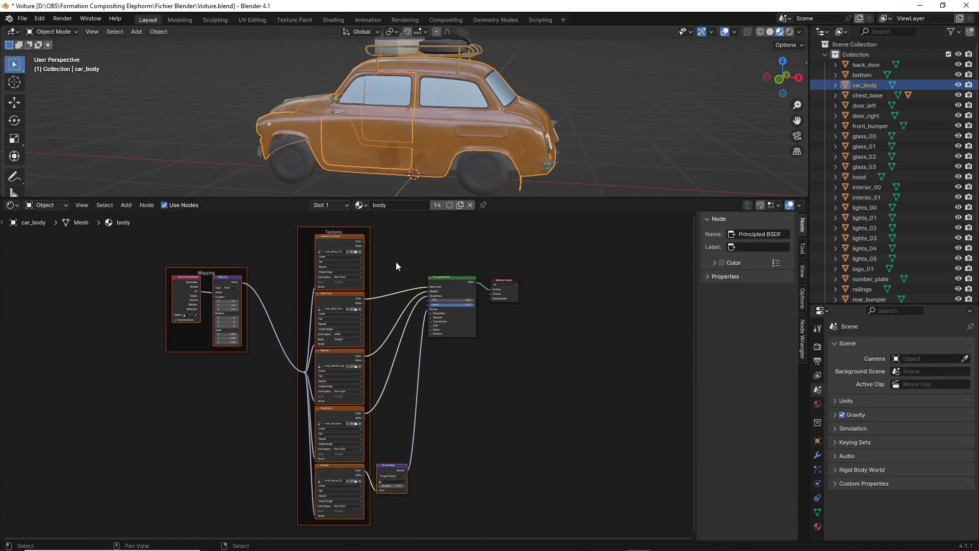
scroll(327, 316, "down", 1)
middle_click_drag(287, 331, 266, 360)
scroll(284, 363, "up", 5)
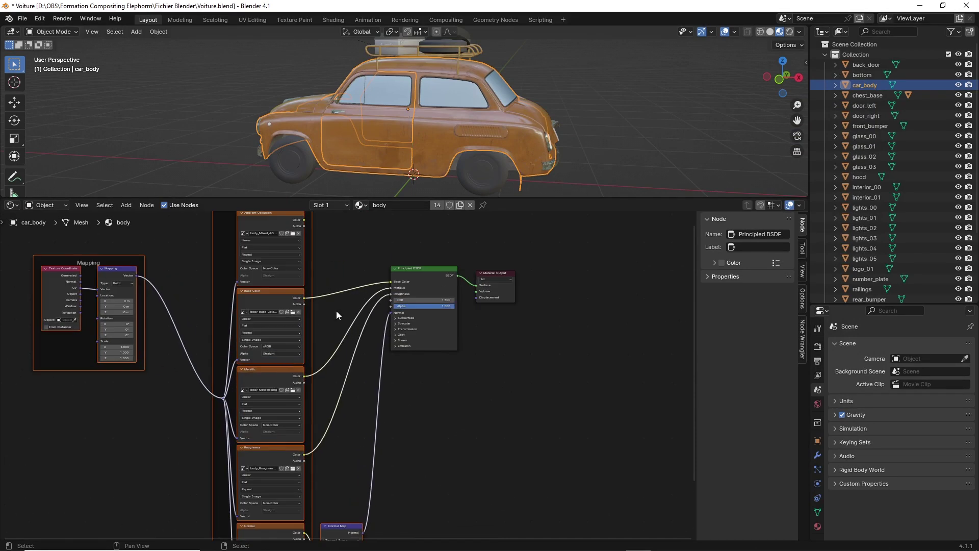
scroll(349, 384, "up", 1)
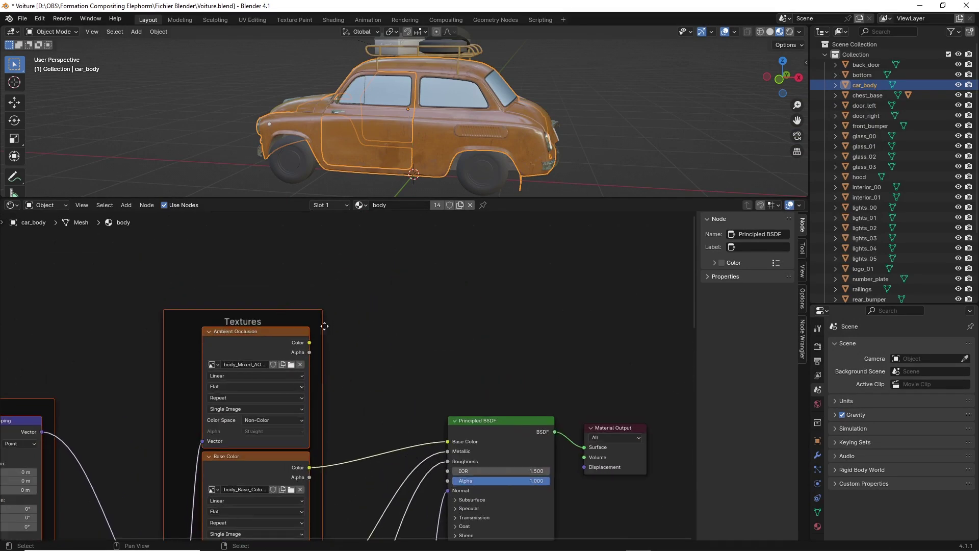
left_click(397, 334)
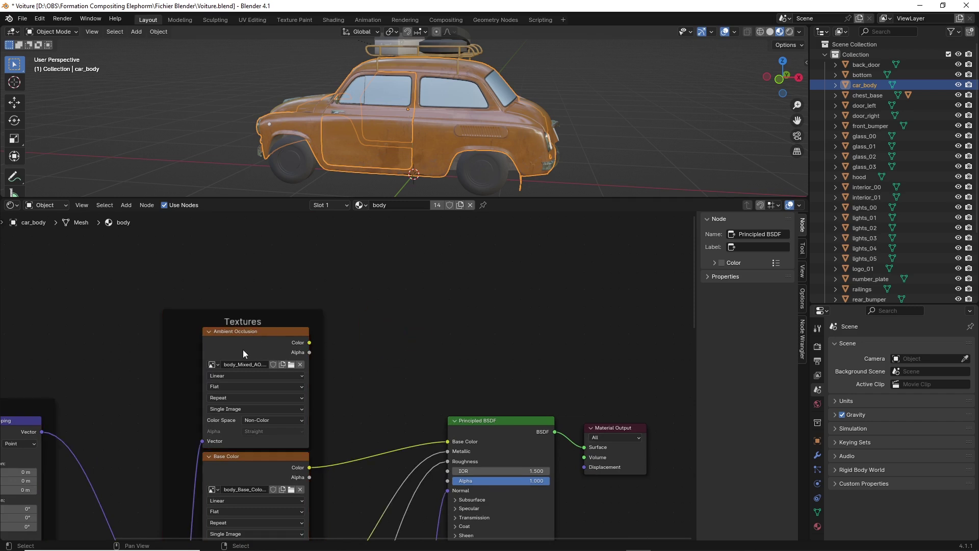
scroll(384, 401, "down", 2)
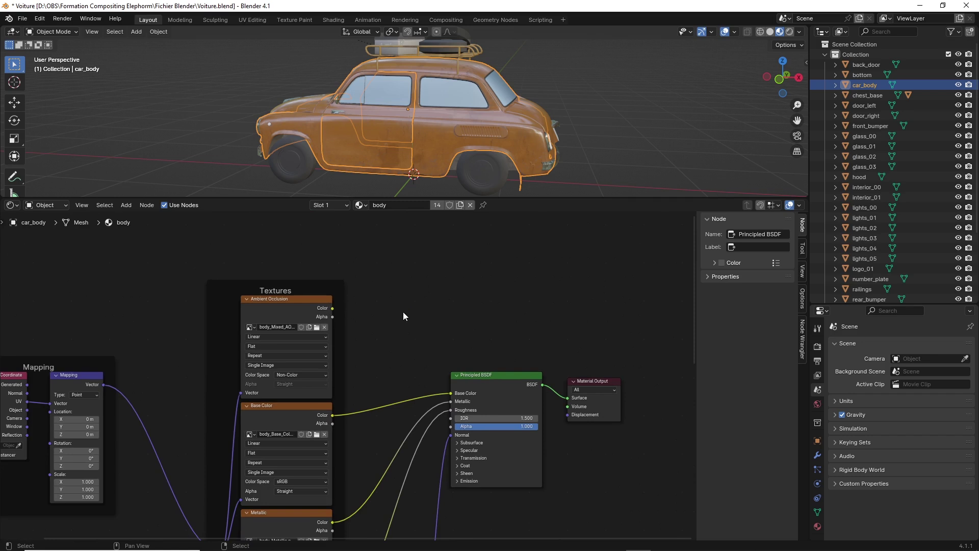
scroll(402, 337, "right", 3)
scroll(363, 309, "down", 2)
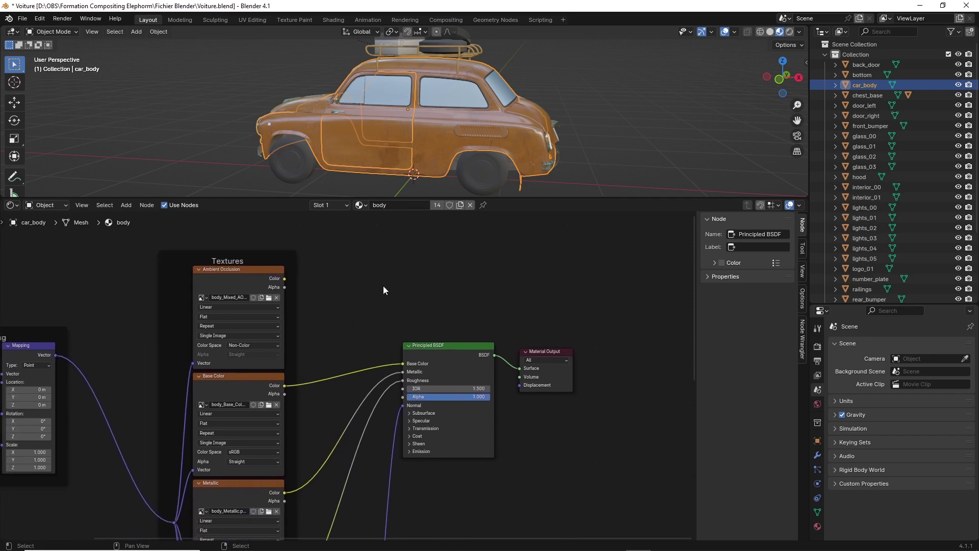
Move the Material Output node away from the Principled BSDF and connect the Ambient Occlusion texture's Color to a new Color Ramp's Fac
left_click_drag(552, 350, 636, 363)
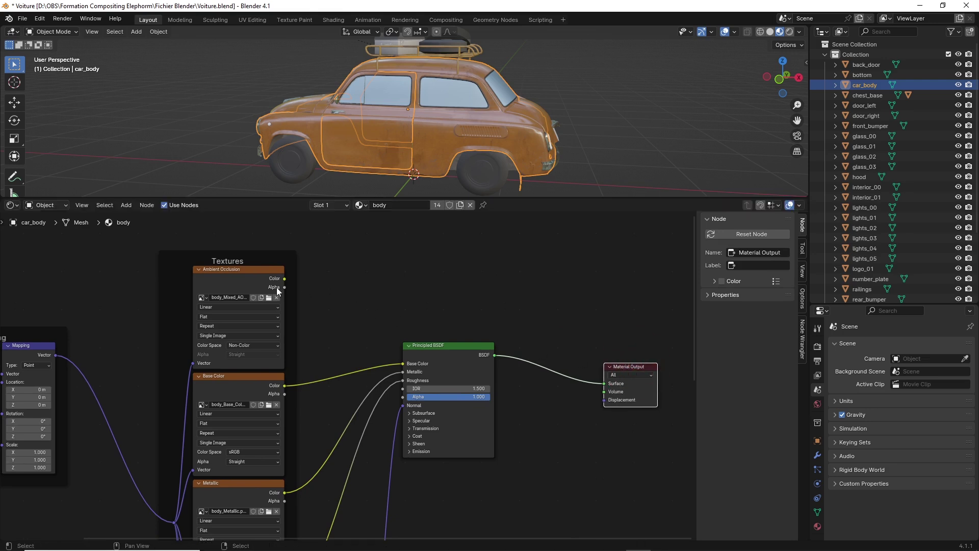
left_click_drag(285, 280, 378, 281)
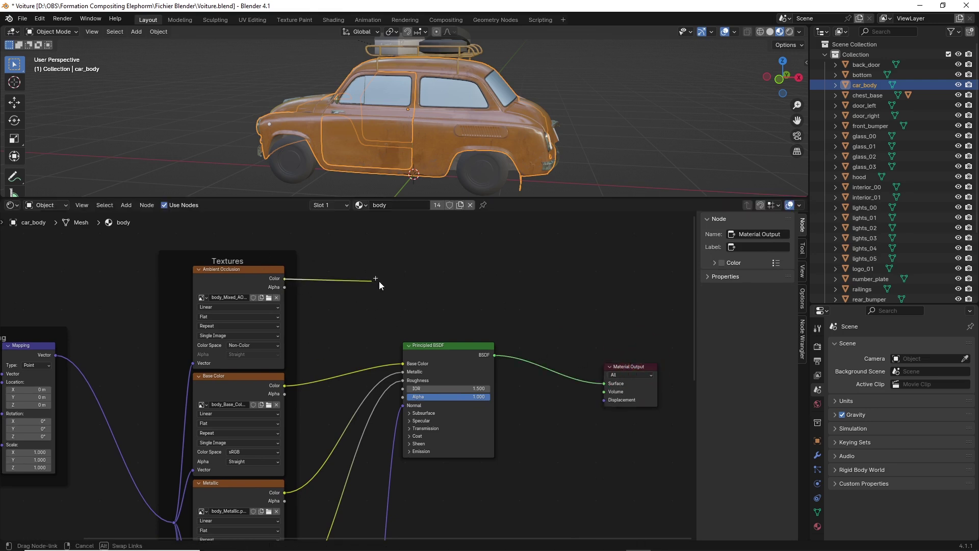
left_click_drag(476, 276, 478, 276)
type("color")
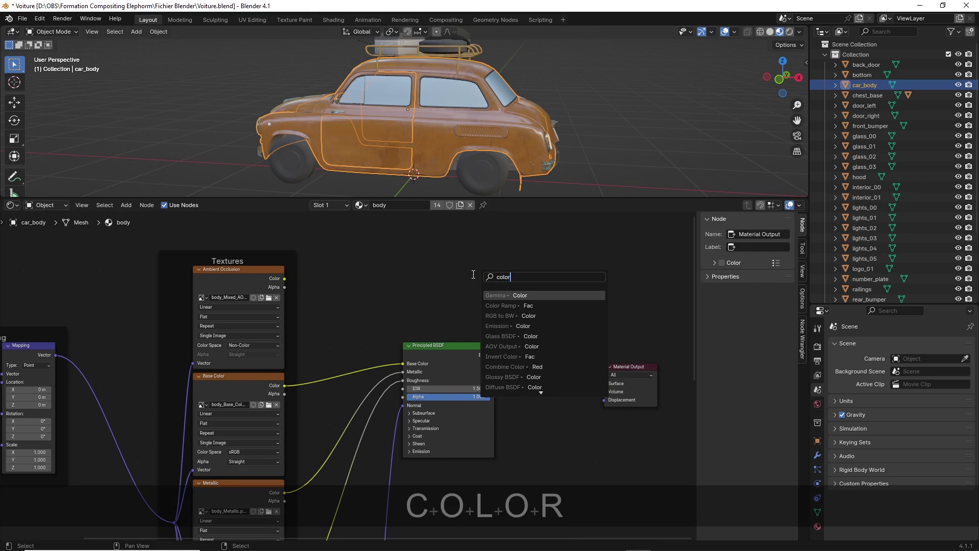
left_click(503, 305)
left_click(444, 271)
Connect the Color Ramp's Color to the Fac of a new Mix Shader placed between the Principled BSDF and the Material Output
left_click_drag(487, 244, 557, 285)
type("mix")
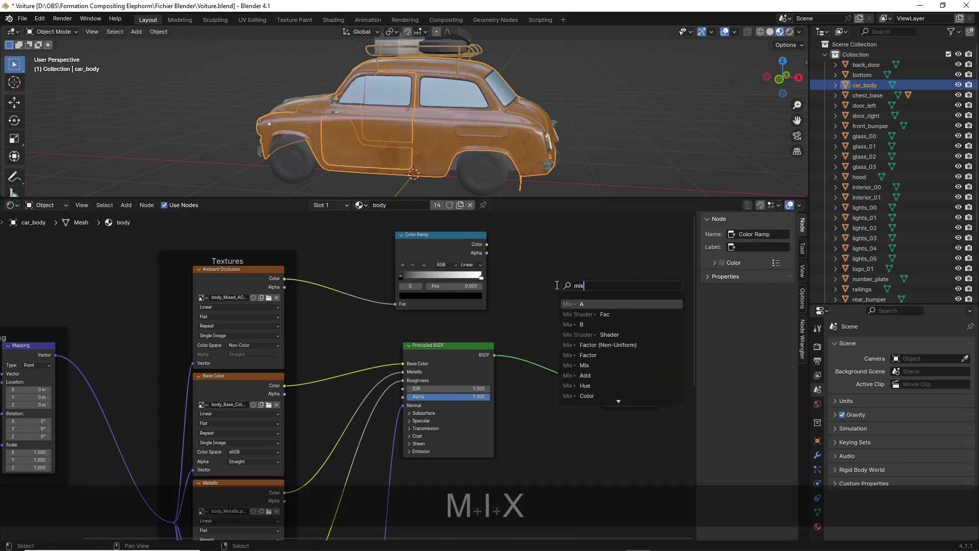
left_click(614, 312)
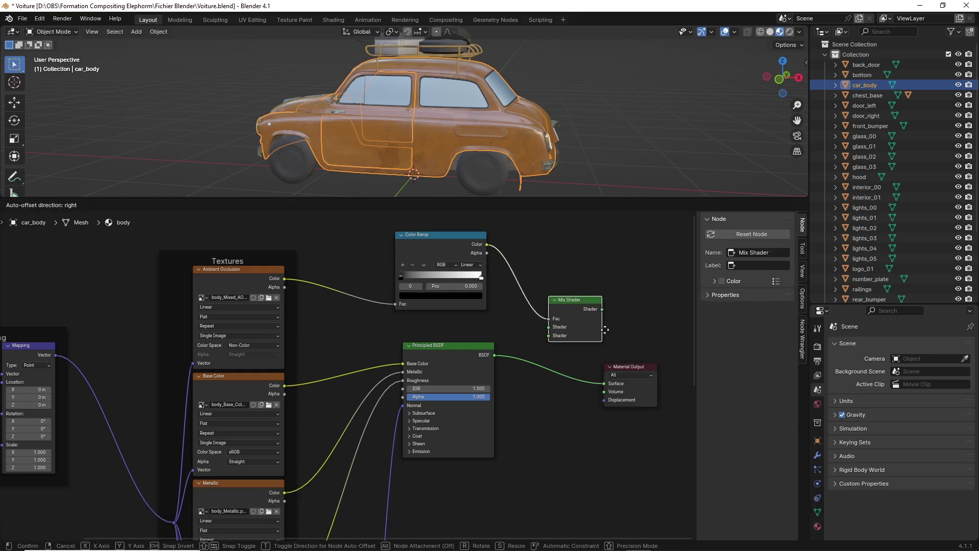
left_click(574, 319)
left_click_drag(568, 302, 563, 353)
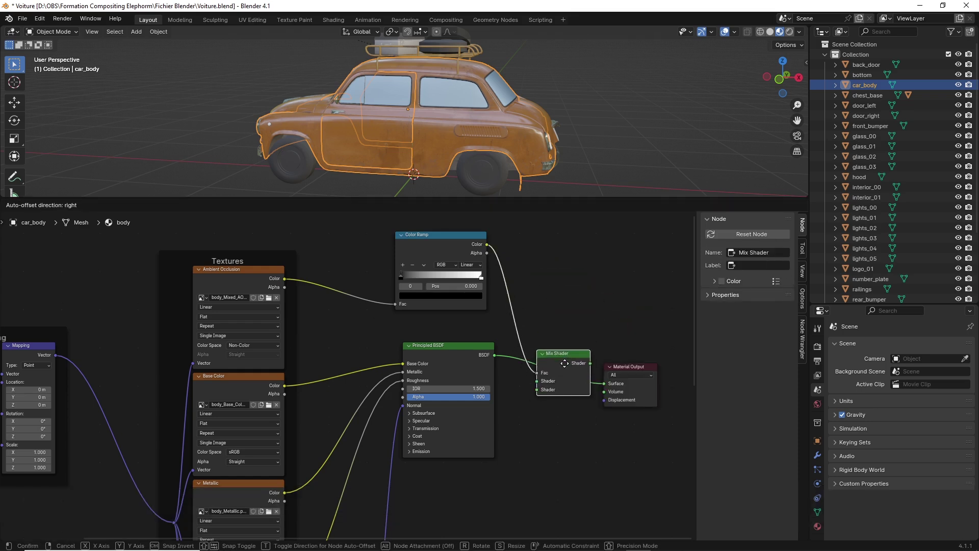
left_click(565, 363)
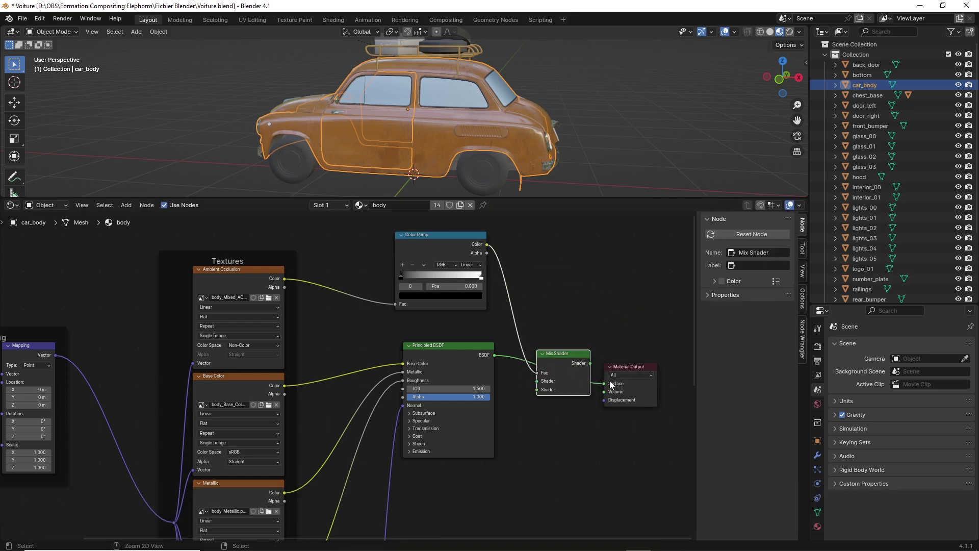
Reroute the Principled BSDF into the Mix Shader's second Shader input and connect the Mix Shader's output to the Material Output's Surface
left_click_drag(611, 384, 537, 390, "ctrl")
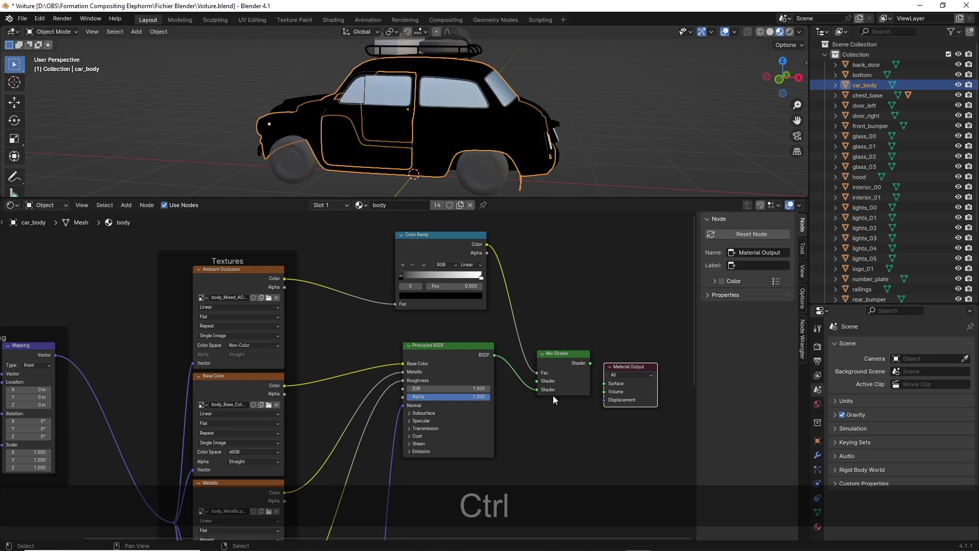
left_click(454, 357)
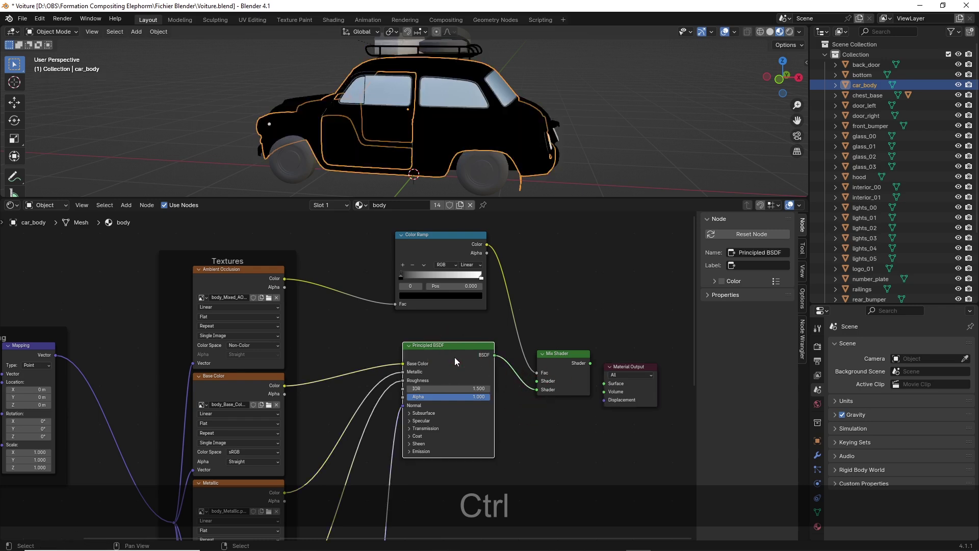
scroll(540, 352, "down", 2)
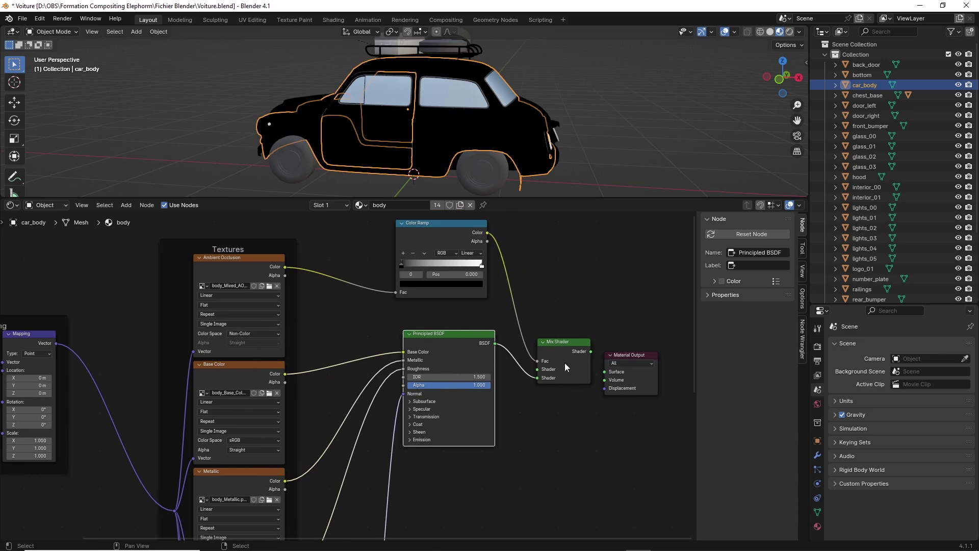
left_click_drag(590, 351, 605, 371)
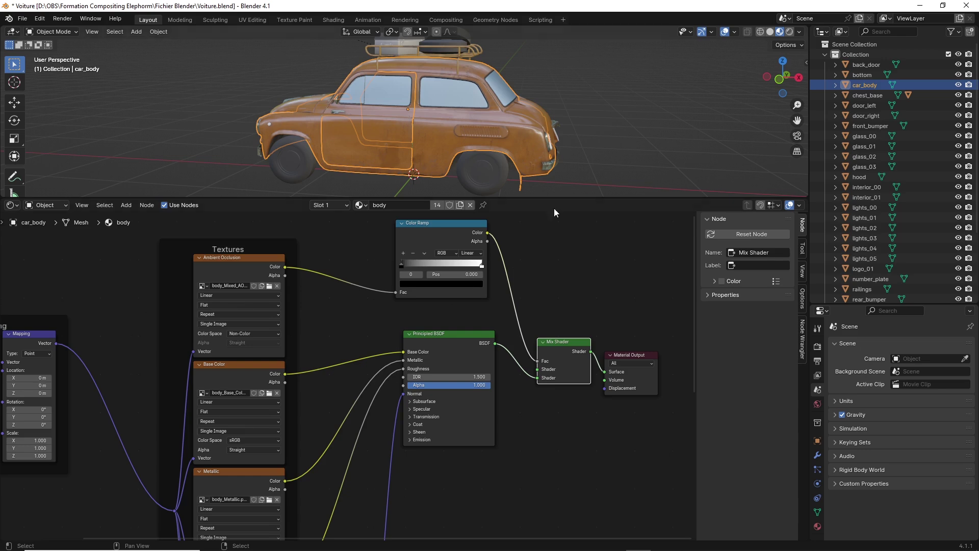
Examine the bodywork on the car's side up close and the body material's Ambient Occlusion, Base Color and Color Ramp nodes
scroll(460, 116, "up", 5)
middle_click_drag(476, 112, 410, 115, "shift")
scroll(411, 114, "up", 3)
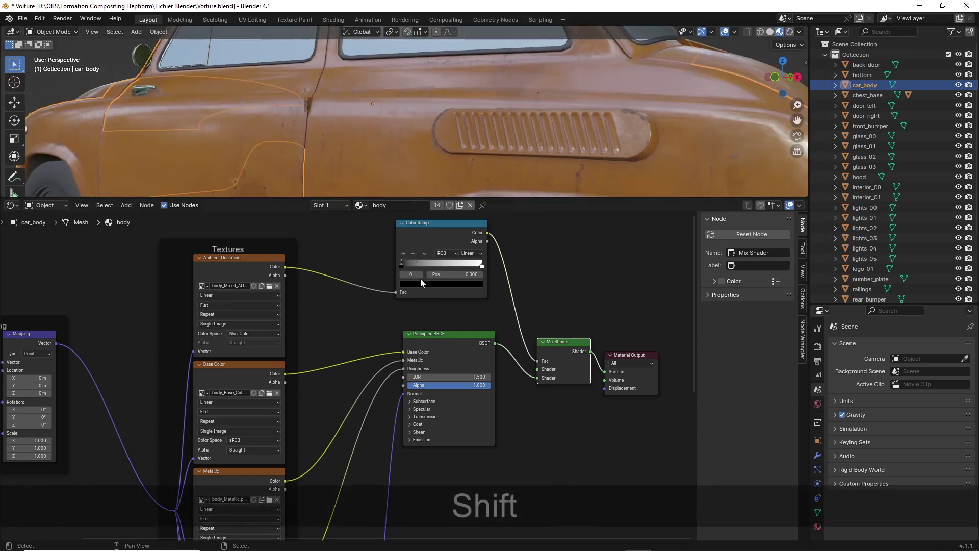
mouse_move(400, 265)
left_mouse_down()
mouse_move(467, 258)
mouse_move(382, 255)
left_mouse_up()
scroll(378, 323, "down", 3)
scroll(403, 383, "down", 2)
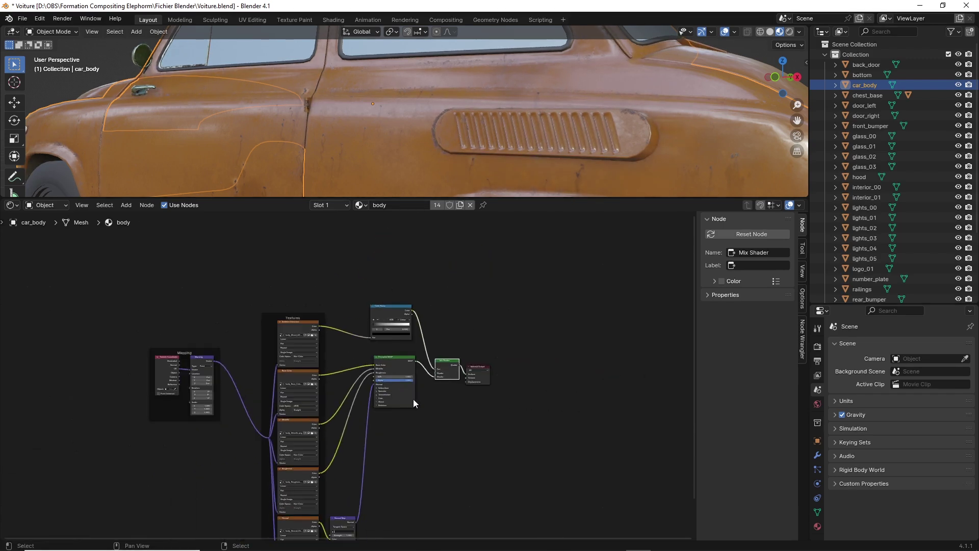
middle_click_drag(413, 399, 387, 347)
scroll(366, 289, "up", 4)
middle_click_drag(392, 252, 360, 350)
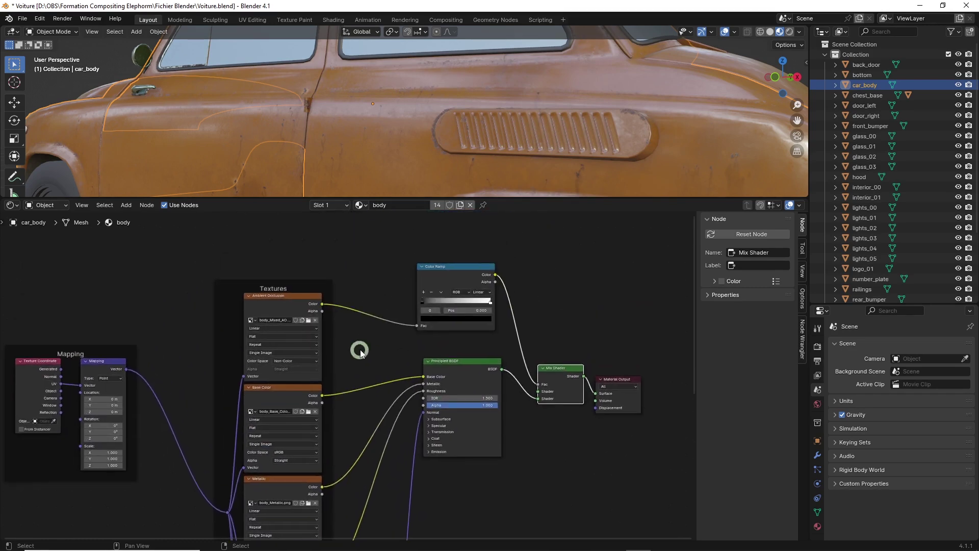
scroll(357, 357, "up", 2)
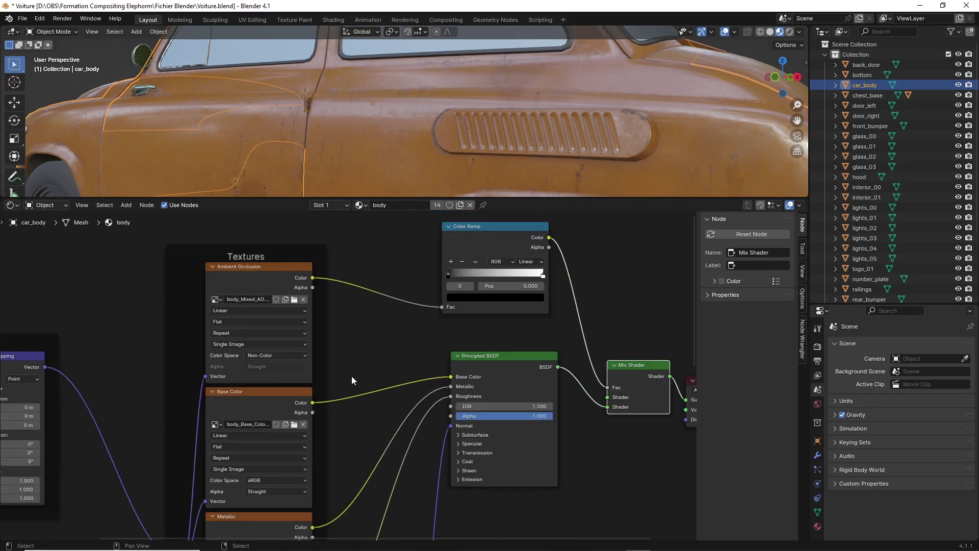
left_click(254, 403)
left_click(246, 277)
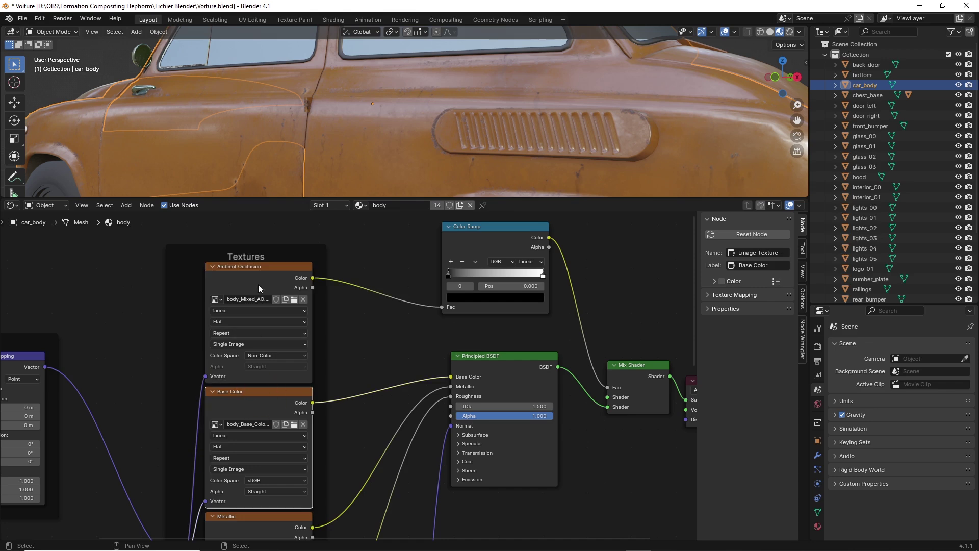
left_click(510, 290)
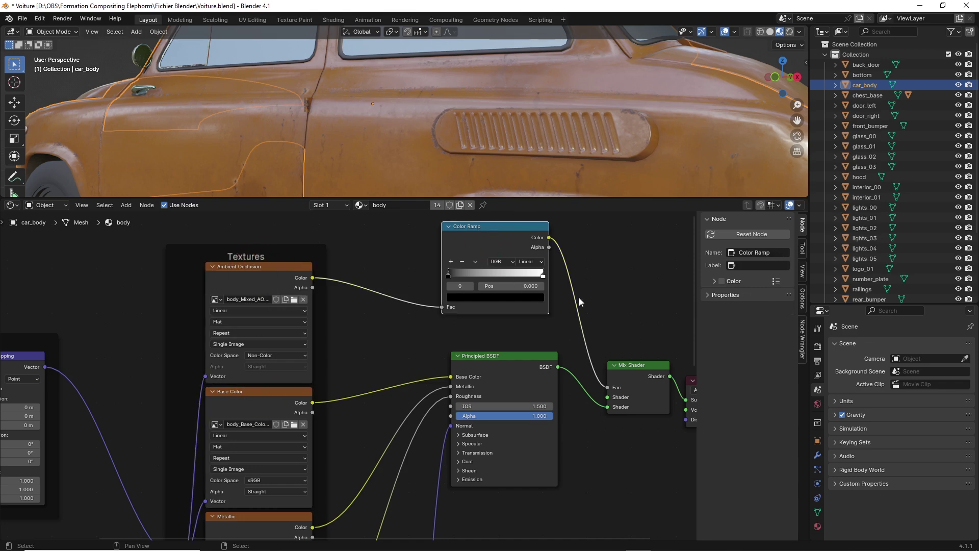
Move the body material's Material Output node slightly further away from the Mix Shader
scroll(521, 359, "down", 2)
scroll(479, 390, "down", 1)
left_click_drag(540, 372, 561, 359)
Select the car's front wheel and delete the Normal Map node from its wheels material
scroll(464, 278, "down", 3)
scroll(491, 96, "down", 2)
scroll(492, 96, "down", 3)
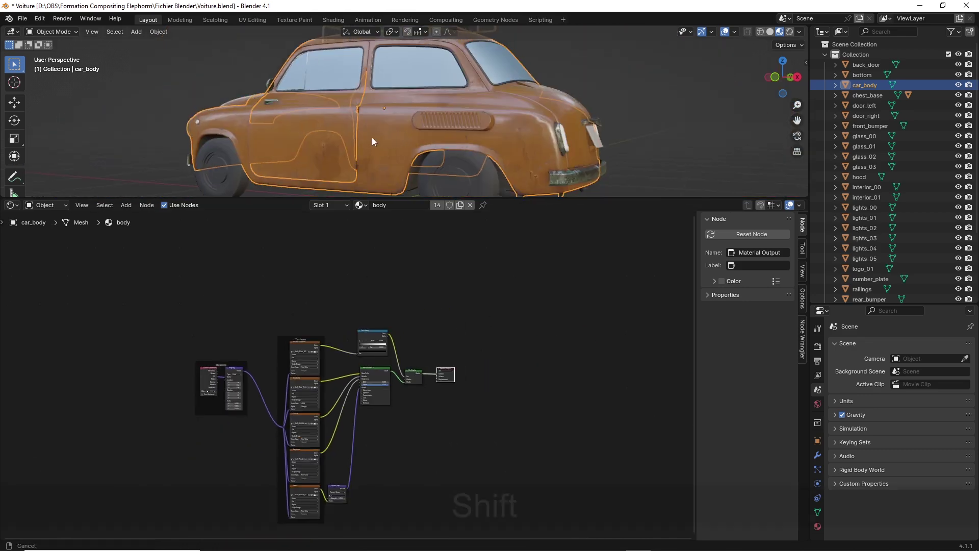
middle_click_drag(372, 136, 485, 134)
left_click(234, 161)
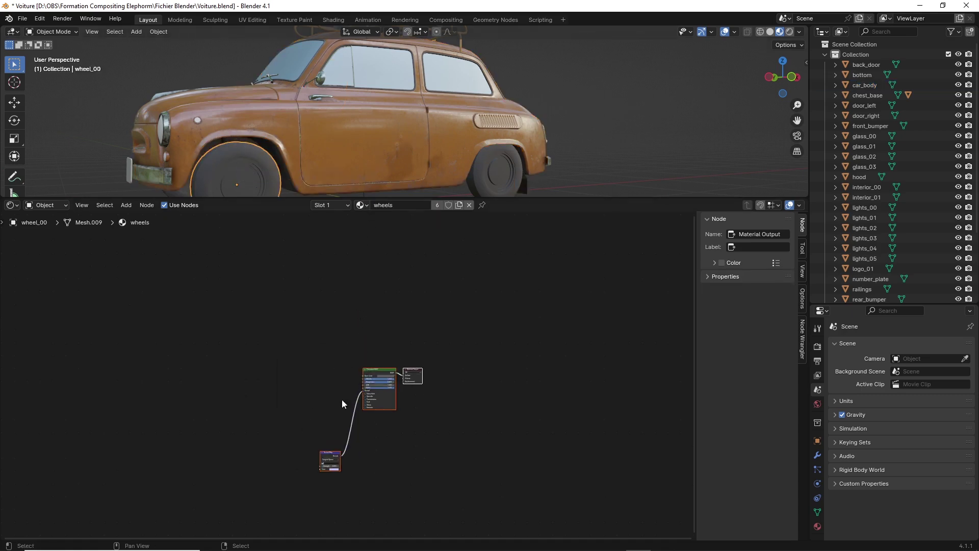
scroll(316, 451, "up", 4)
left_click(320, 448)
key("Delete")
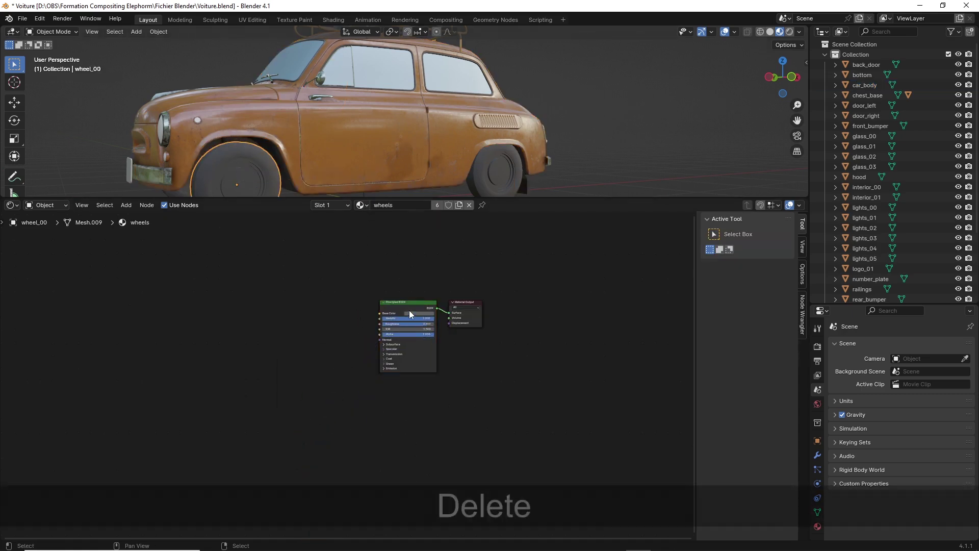
Load the wheels Base_Color, Metallic, Normal_DirectX and Roughness textures into the wheels material's Principled BSDF with Principled Texture Setup
scroll(406, 331, "up", 3)
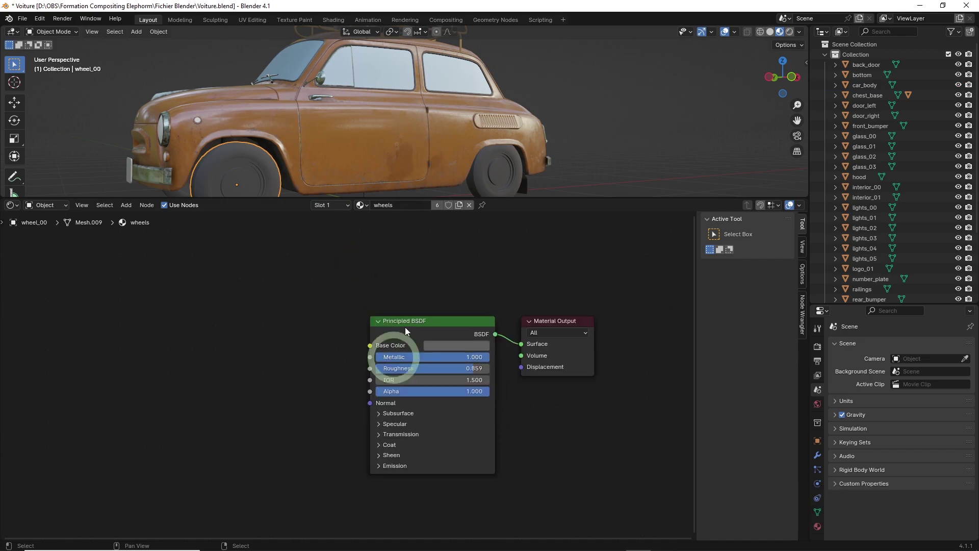
left_click(407, 330)
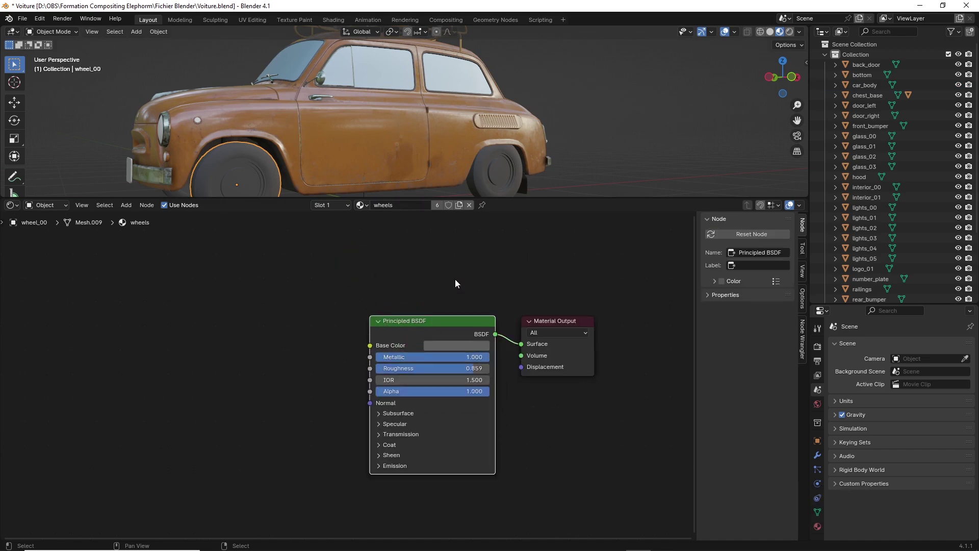
key("ctrl+shift+t")
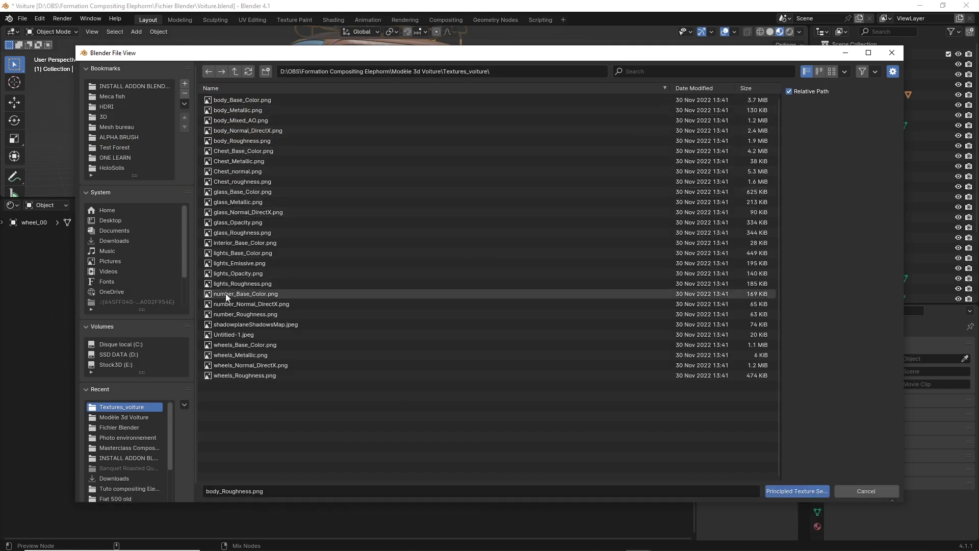
left_click(242, 345)
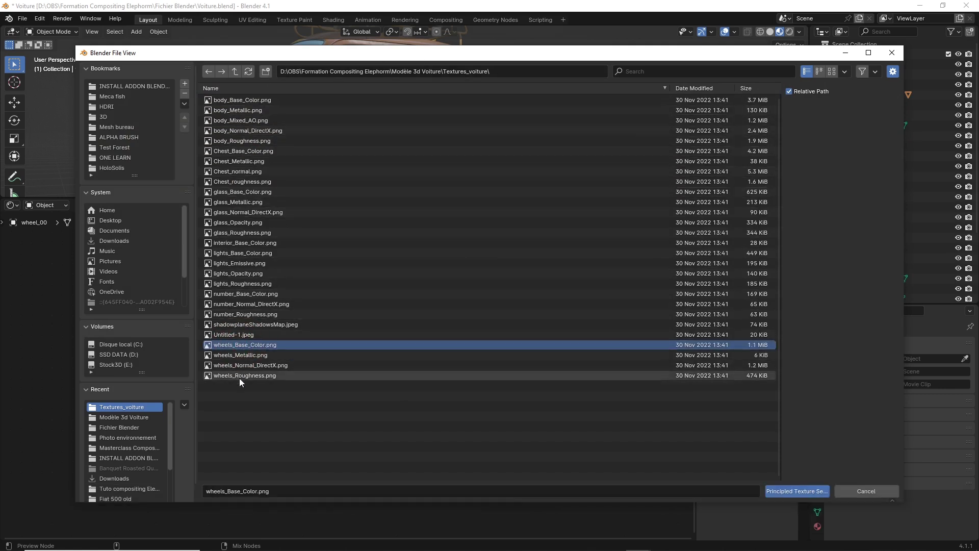
left_click(245, 376, "shift")
left_click(796, 491)
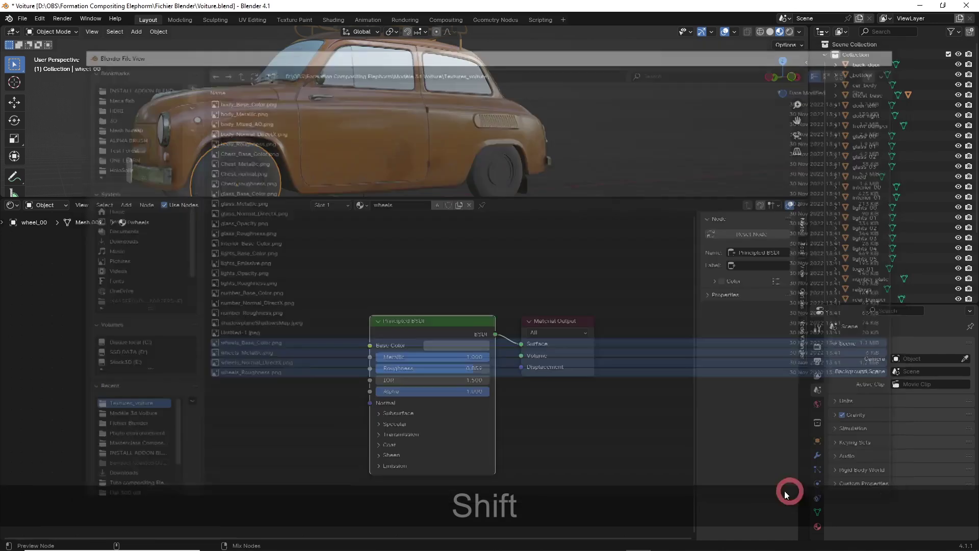
Select the glass_00 object, the car's front side window, to open its glass material
middle_click_drag(405, 125, 317, 105)
scroll(281, 141, "up", 5)
scroll(368, 128, "down", 5)
scroll(317, 105, "up", 3)
left_click(317, 105)
left_click(329, 105)
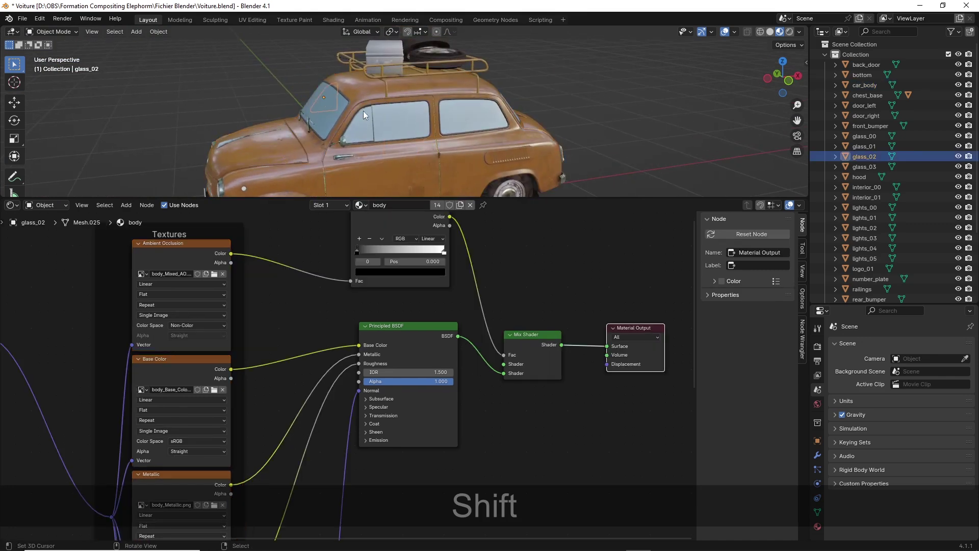
left_click(378, 114)
Delete the Normal Map node from the glass material and select its Principled BSDF node
scroll(328, 393, "down", 3)
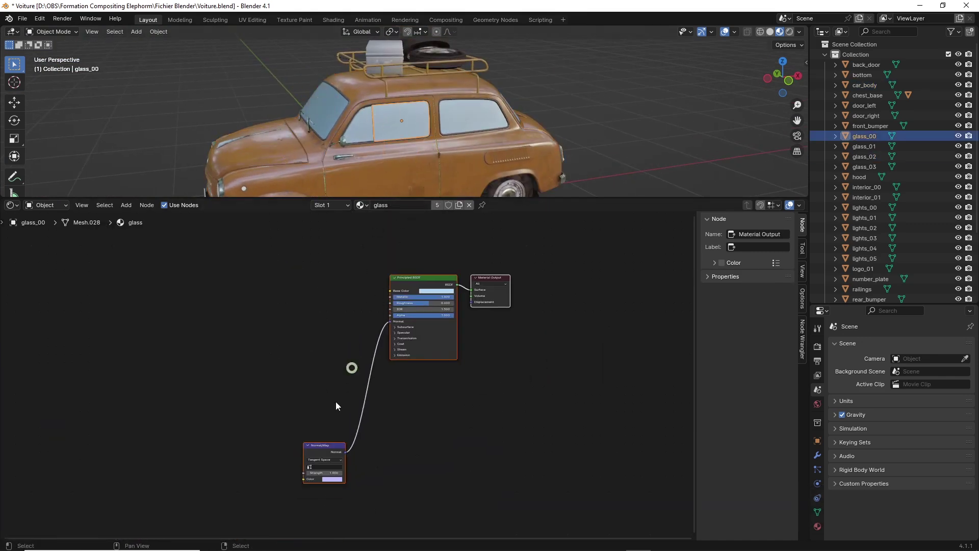
left_click(316, 449)
key("Delete")
left_click(410, 279)
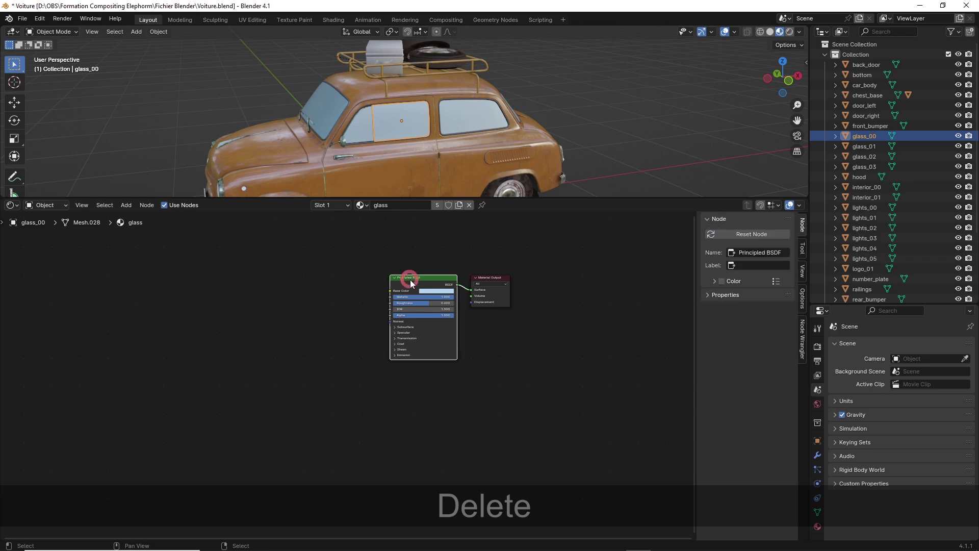
scroll(410, 279, "up", 4)
middle_click_drag(419, 274, 366, 343)
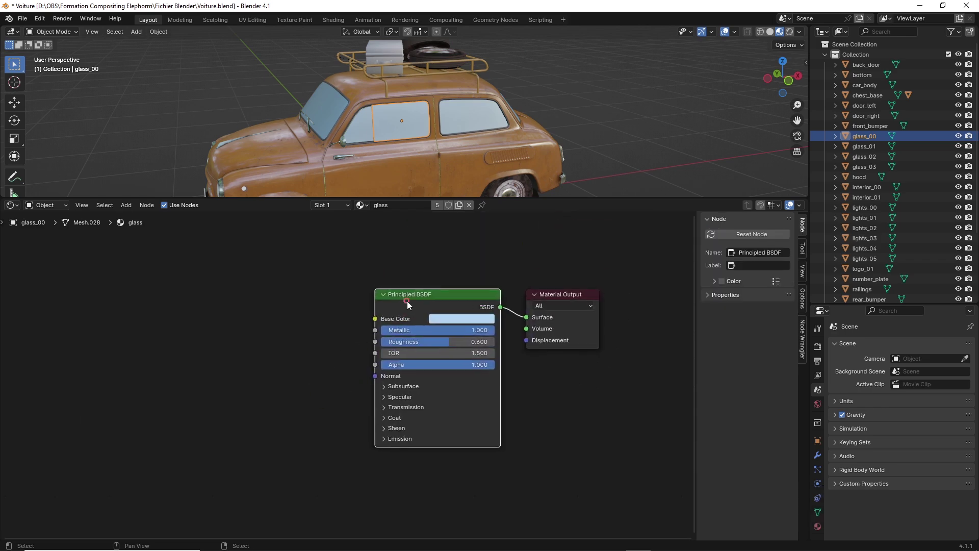
Load the glass Base_Color, Metallic, Normal_DirectX, Opacity and Roughness textures into the glass material's Principled BSDF with Principled Texture Setup
key("ctrl+shift+t")
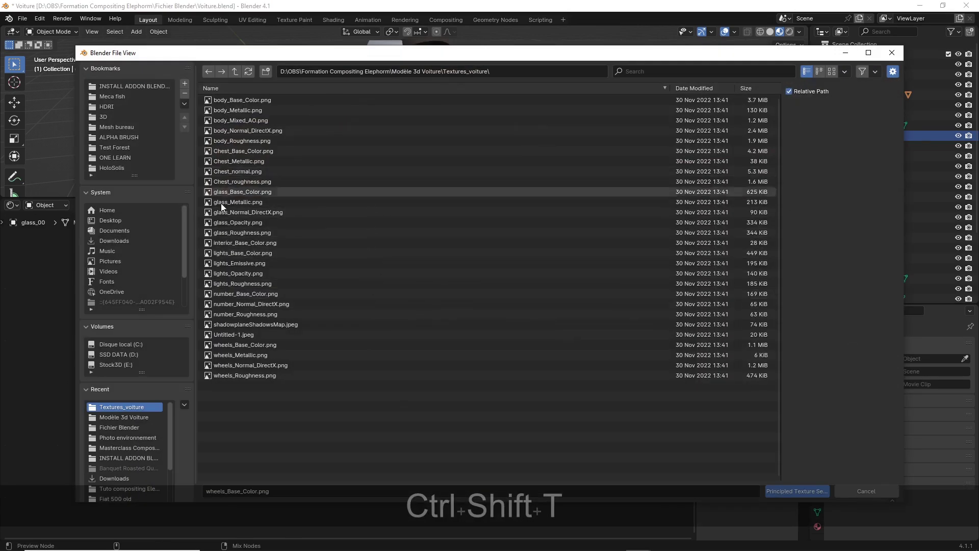
left_click(231, 192)
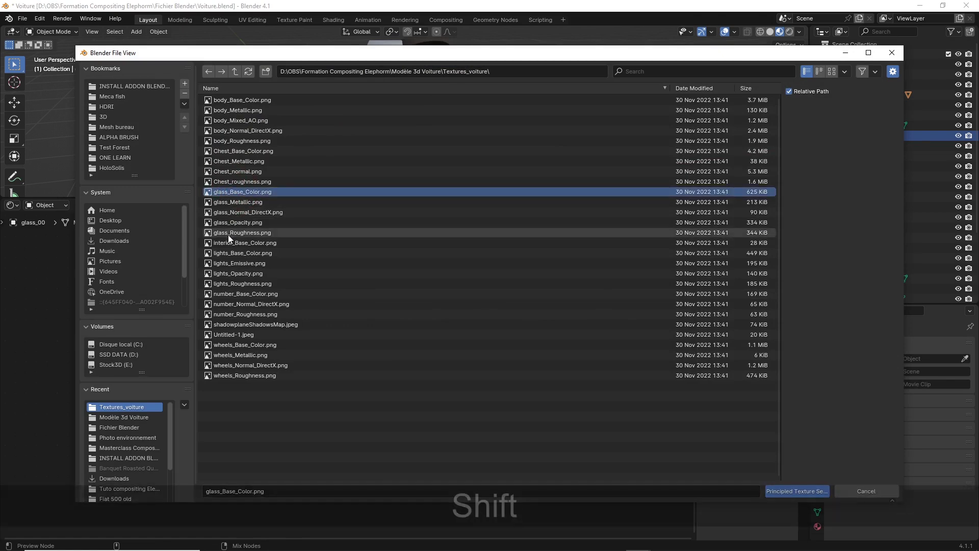
left_click(228, 233, "shift")
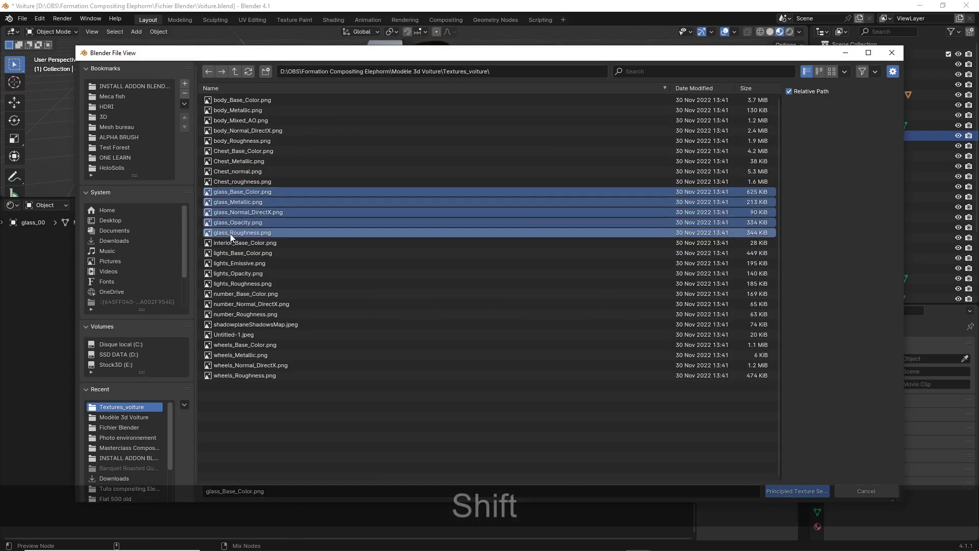
left_click(788, 490)
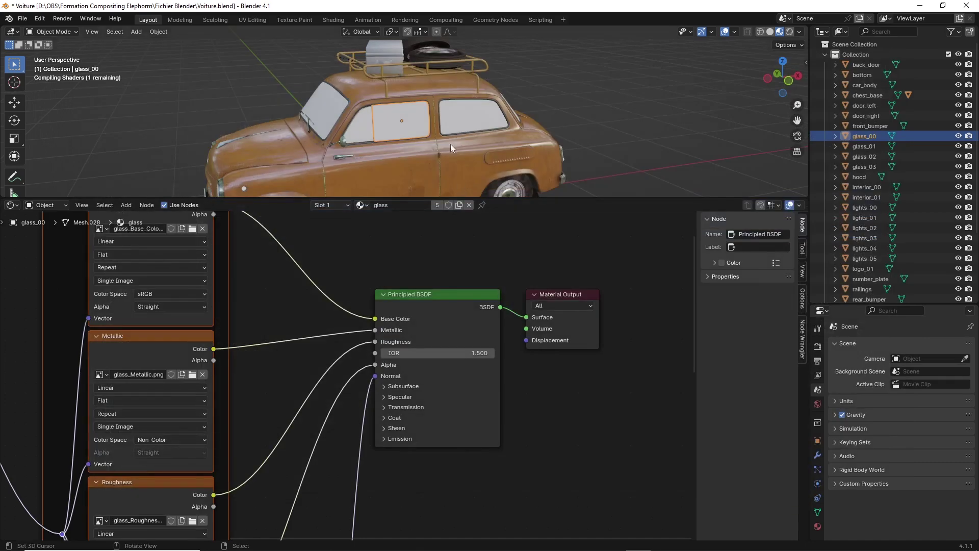
Select the chest_top object on the roof rack and delete only the Normal Map node from its chest material
middle_click_drag(435, 137, 409, 91)
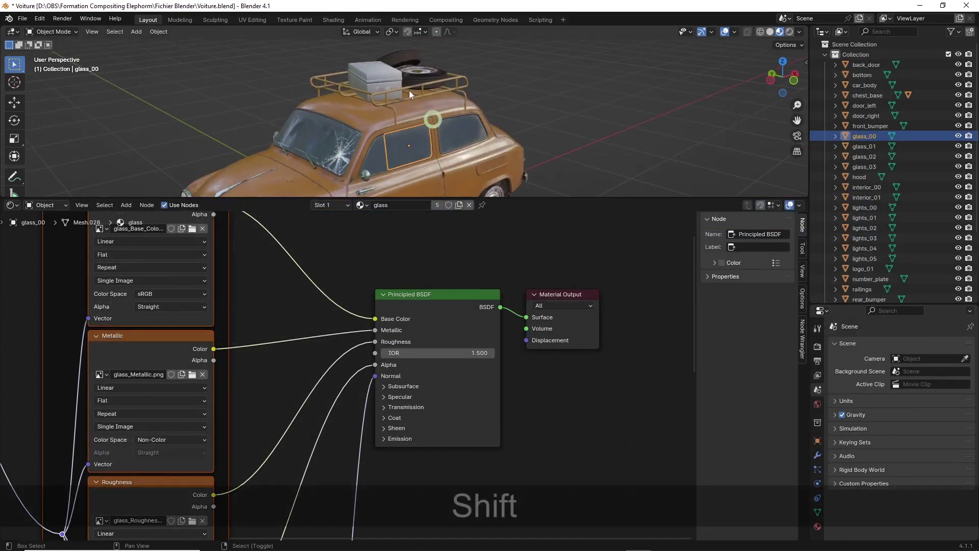
left_click(397, 89)
scroll(377, 244, "down", 2)
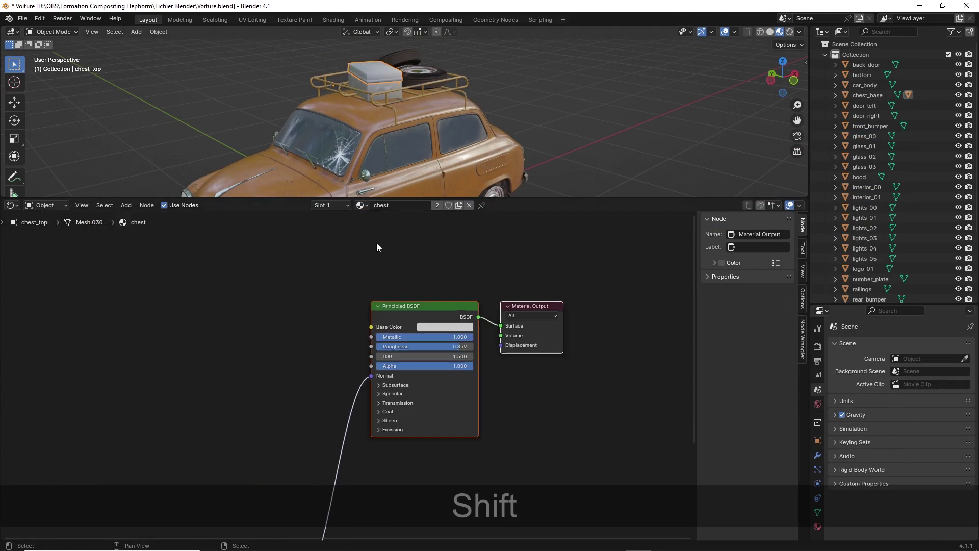
middle_click_drag(310, 395, 325, 314)
scroll(307, 378, "down", 3)
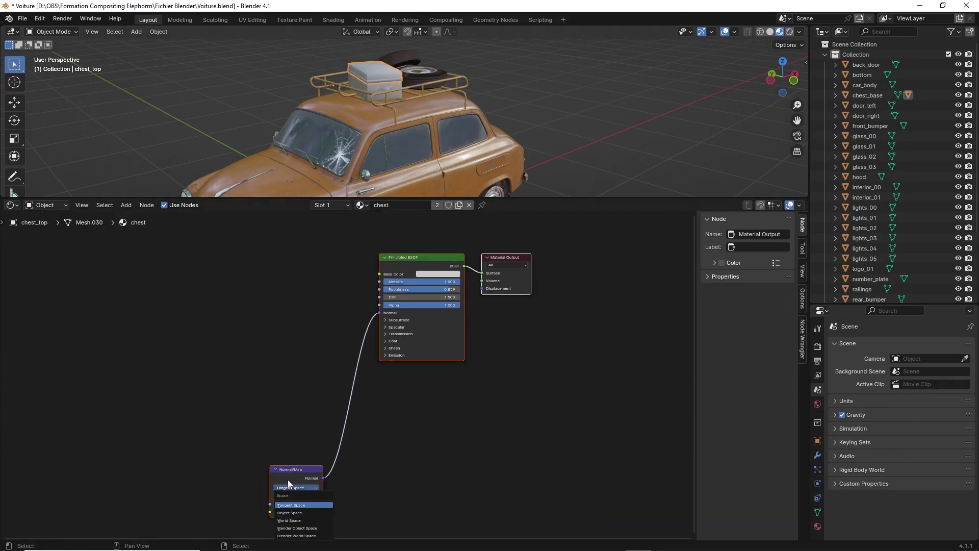
key("Delete")
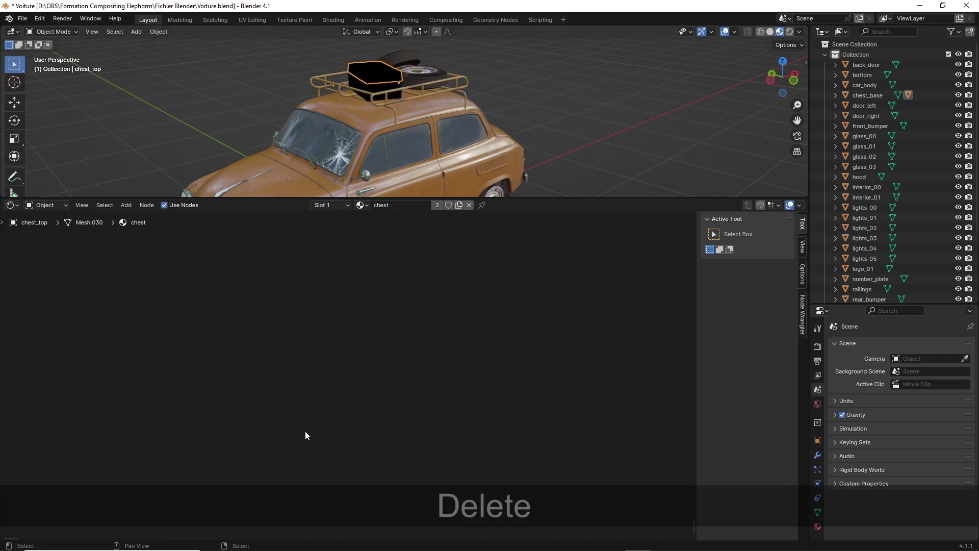
key("ctrl+z")
left_click(299, 467)
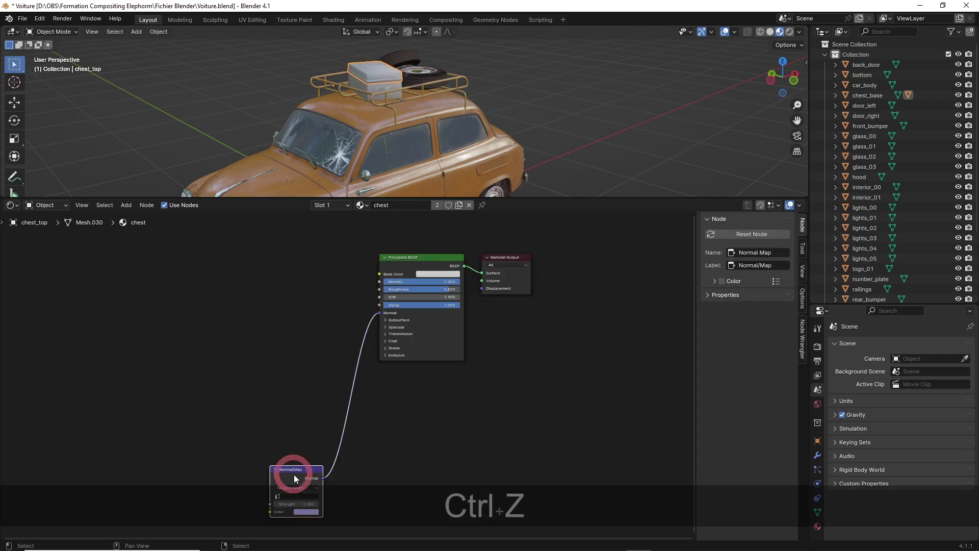
key("Delete")
Load the Chest Base_Color, Metallic, normal and roughness textures into the chest material's Principled BSDF with Principled Texture Setup
left_click(405, 260)
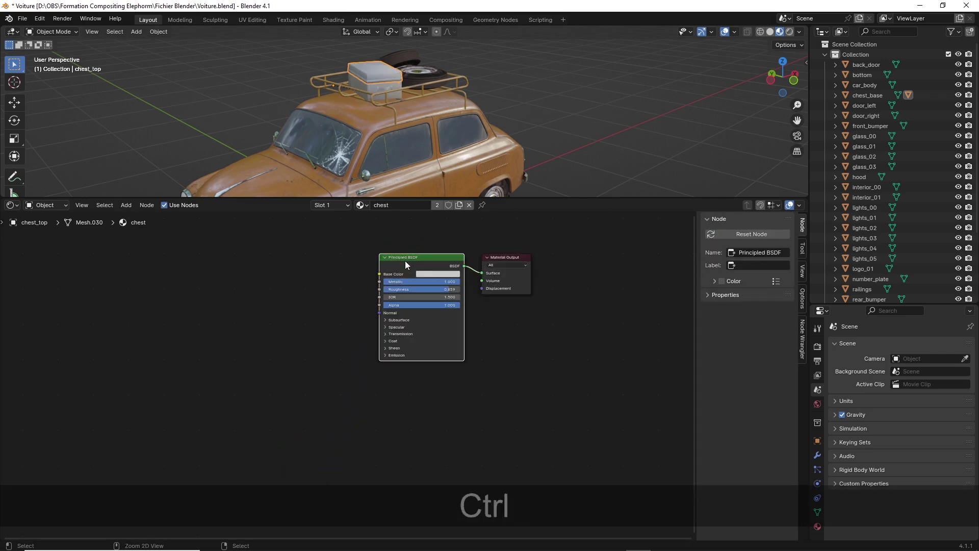
key("ctrl+shift+t")
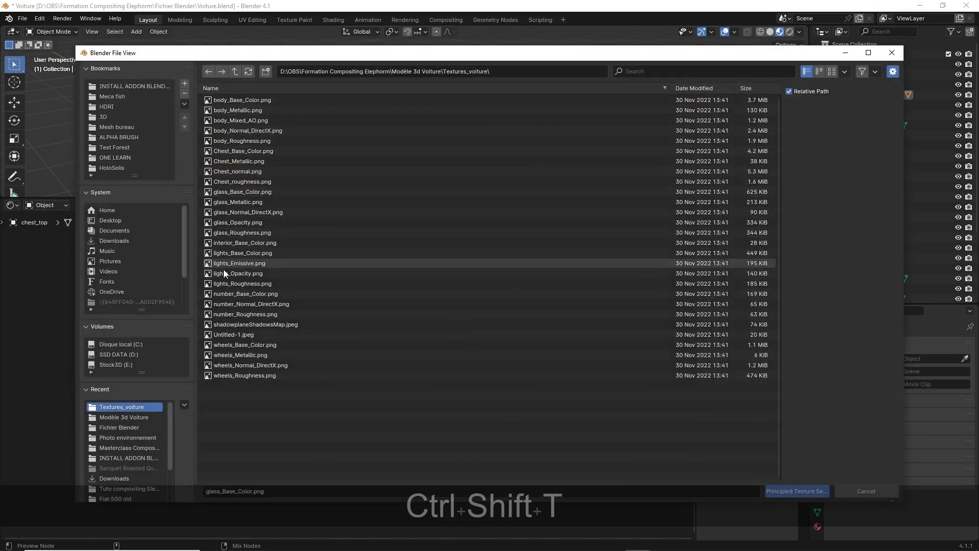
left_click(231, 345)
left_click(239, 152)
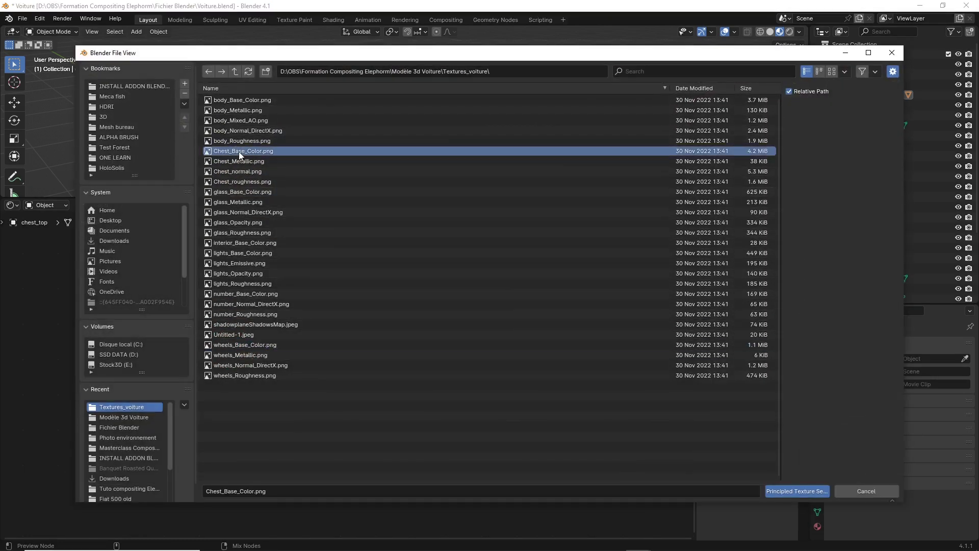
left_click(236, 182, "shift")
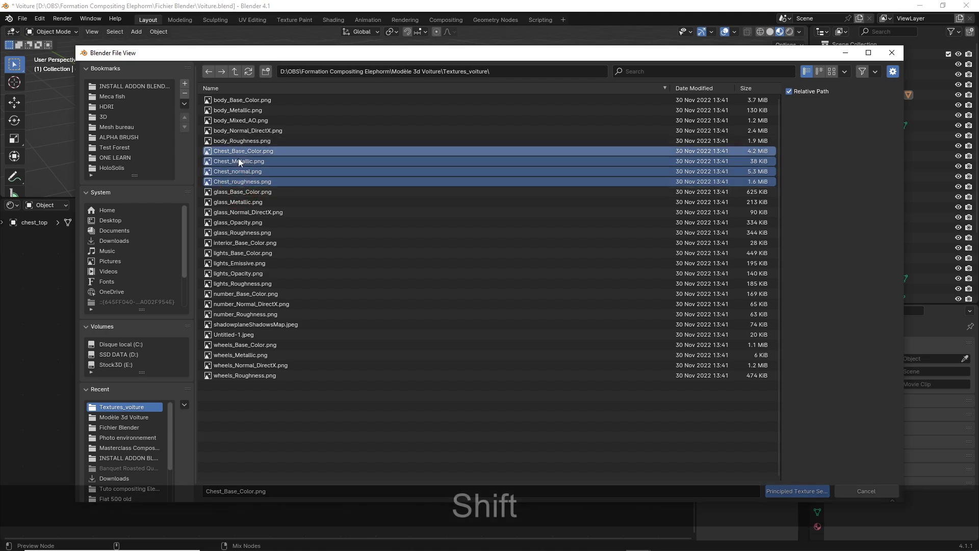
left_click(797, 491)
Inspect the car from the rear and side, including the car_body object's material, for parts still missing textures
middle_click_drag(397, 127, 380, 86)
middle_click_drag(380, 79, 403, 92, "shift")
scroll(375, 102, "up", 6)
left_click(497, 169)
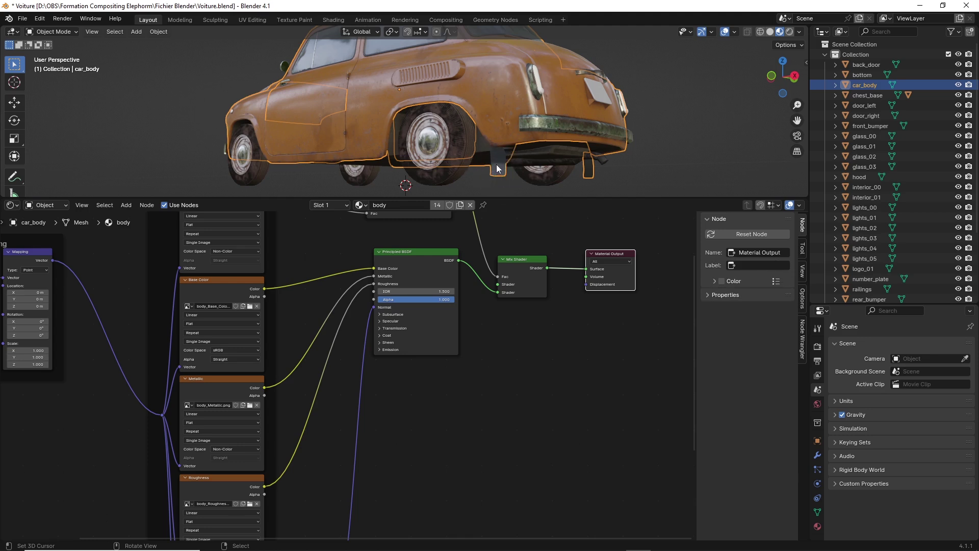
middle_click_drag(498, 149, 453, 220)
left_click(360, 205)
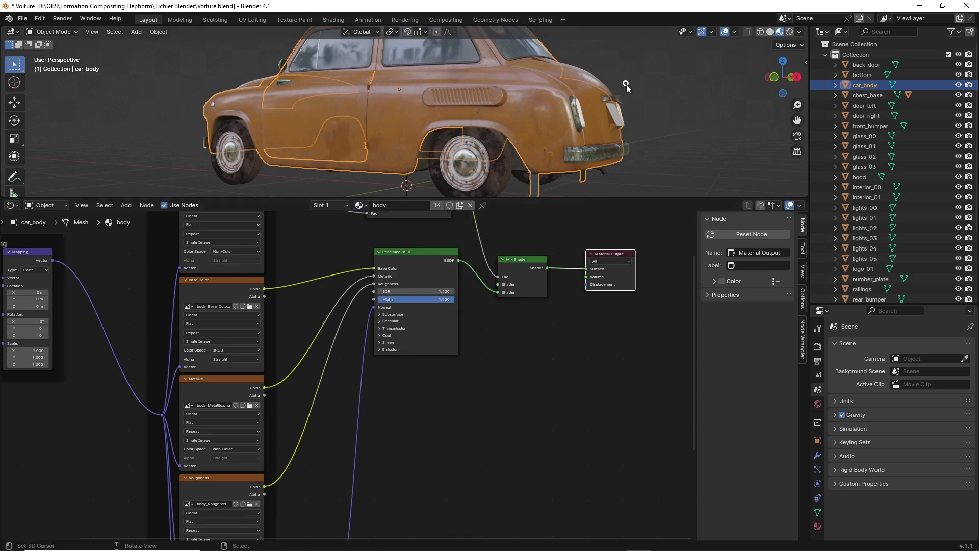
middle_click_drag(626, 84, 549, 105)
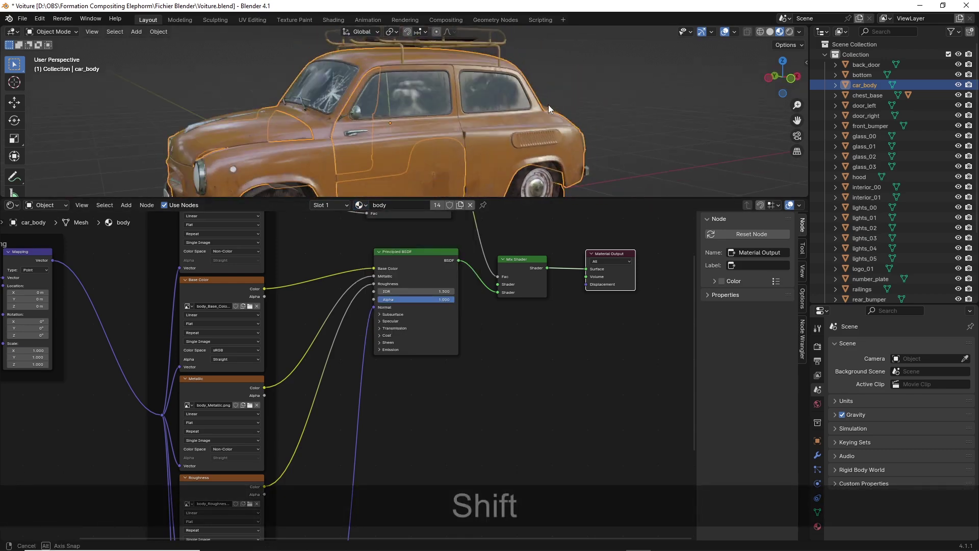
Hide the glass_00, glass_01, glass_02 and glass_03 objects in the viewport to expose the car's interior
scroll(867, 161, "down", 1)
left_click(958, 116)
left_click(958, 126)
left_click(958, 136)
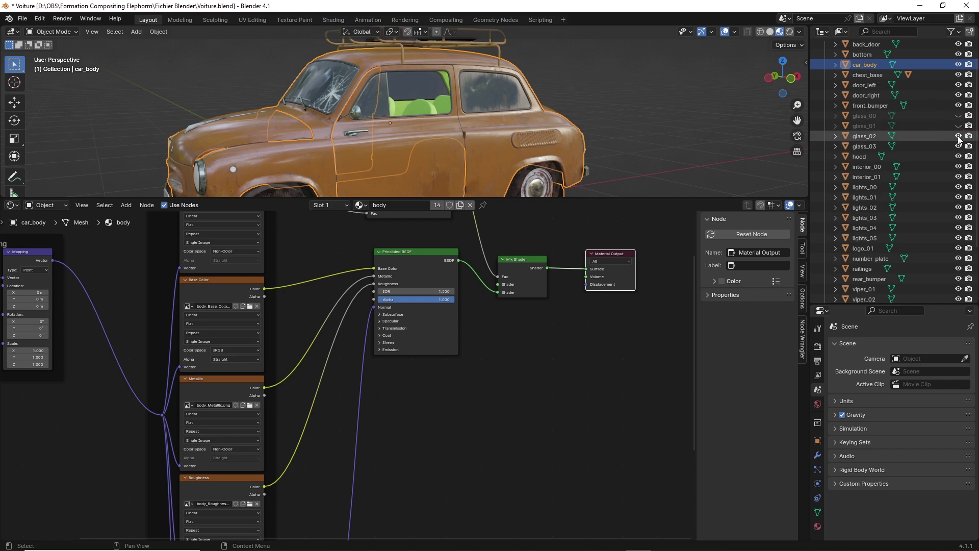
middle_click_drag(505, 102, 421, 105)
Select the interior_01 object through the open side window and delete the Normal Map node from its interior material
left_click(420, 105)
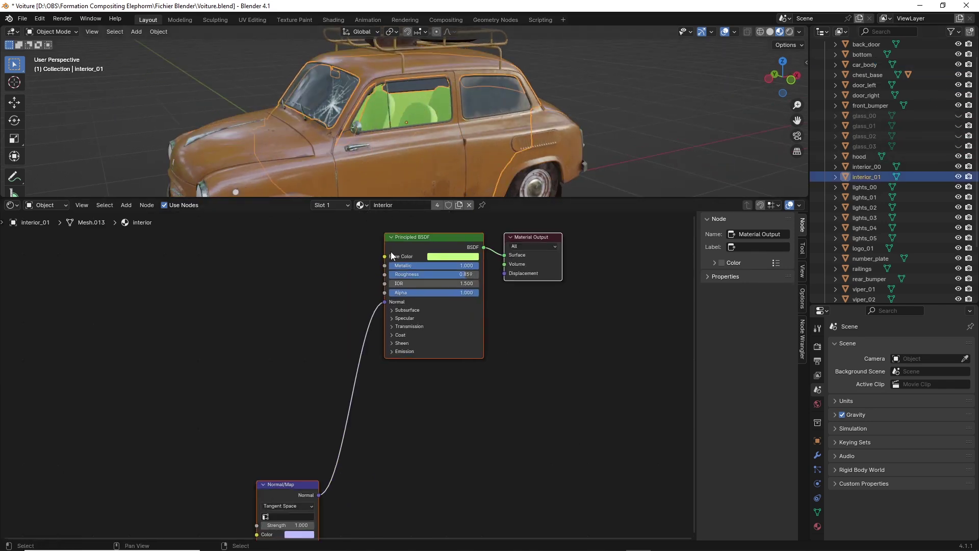
left_click(284, 479)
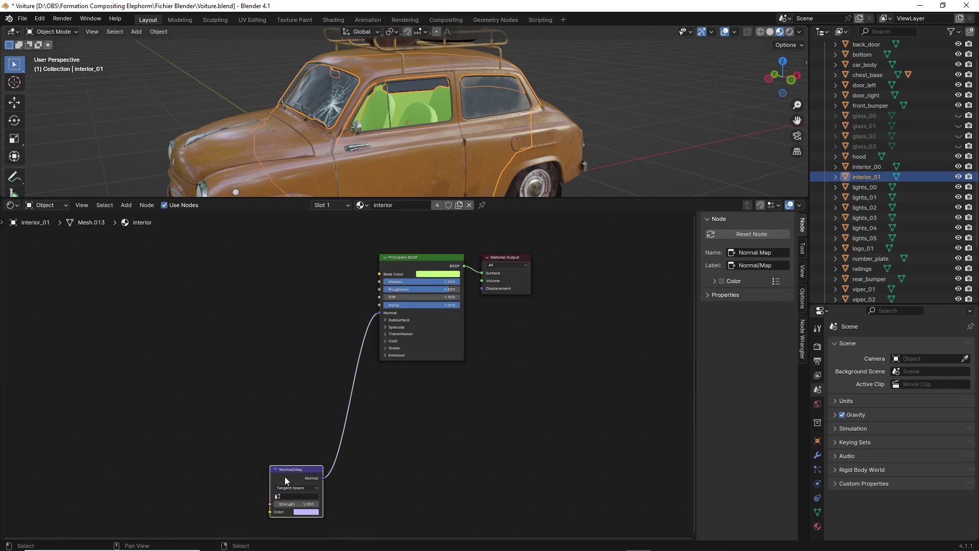
key("Delete")
Load interior_Base_Color.png into the interior material's Principled BSDF with Principled Texture Setup
left_click(411, 262)
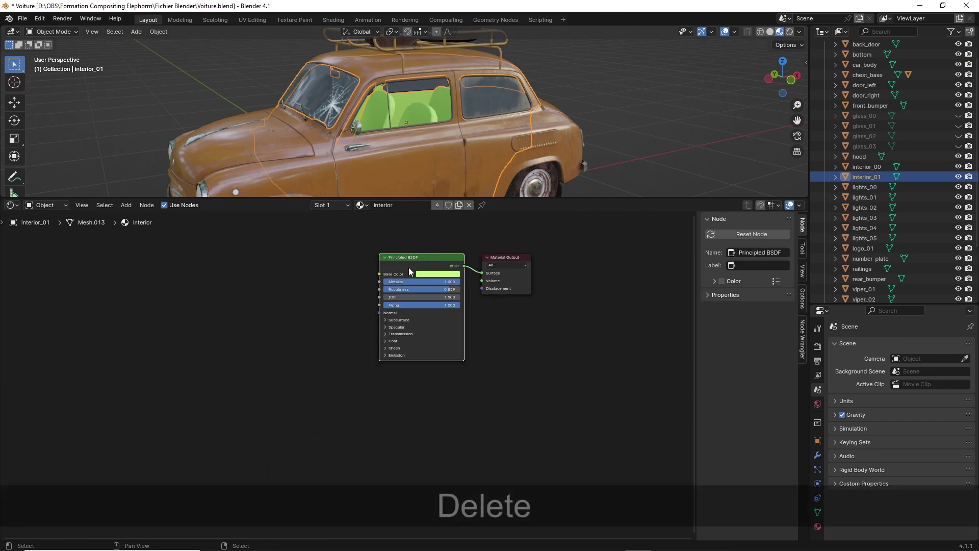
key("ctrl+shift+t")
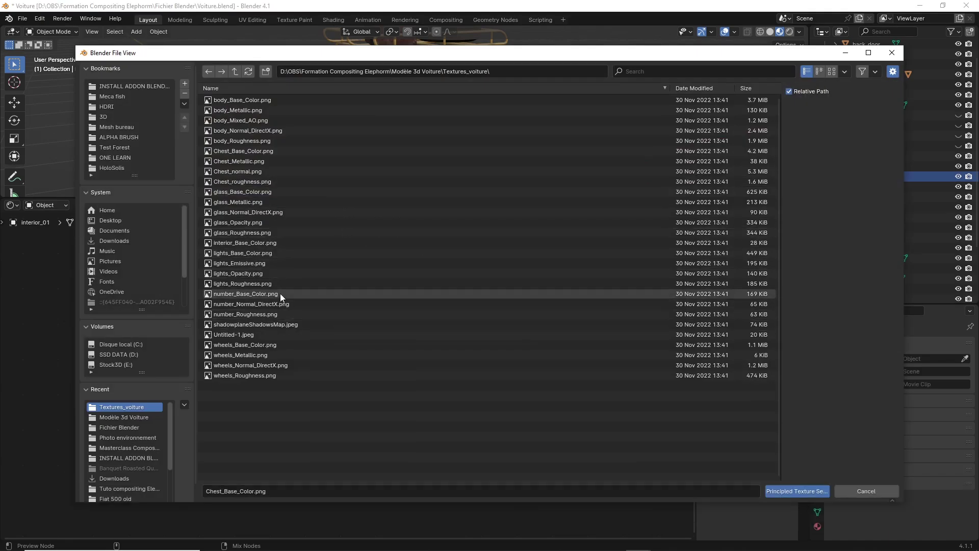
left_click(246, 241)
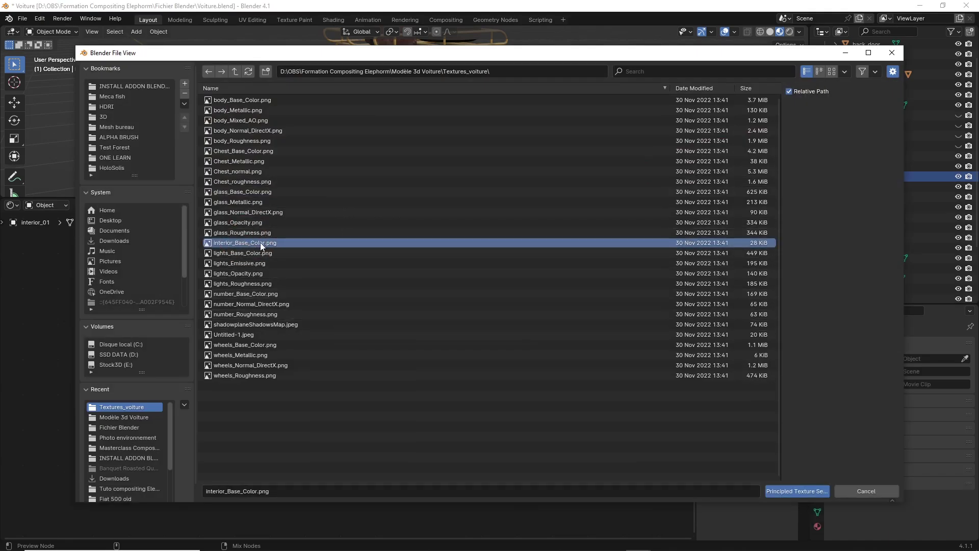
left_click(797, 492)
Move the interior material's Textures frame down, level with the Mapping frame and the Principled BSDF node
middle_click_drag(241, 329, 265, 406)
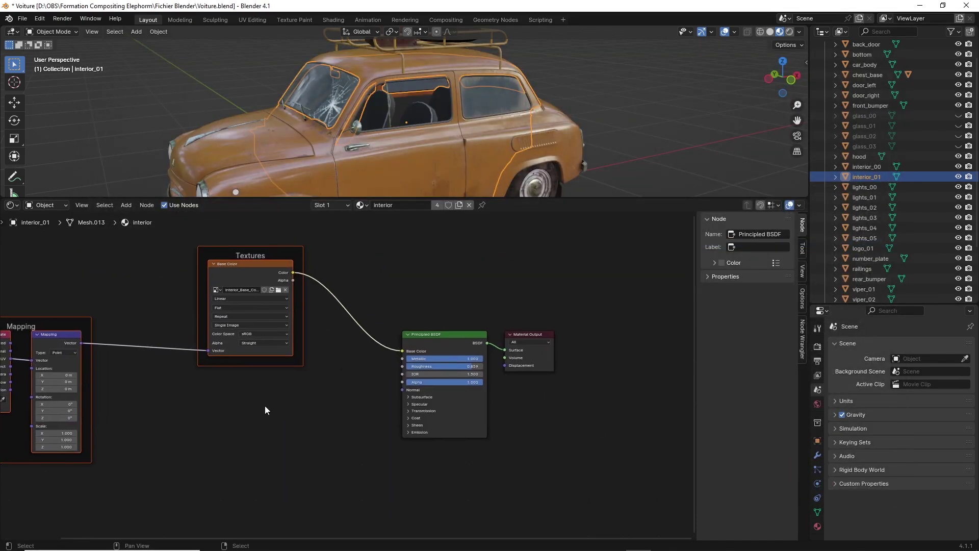
middle_click_drag(433, 121, 403, 130)
scroll(341, 377, "down", 2)
middle_click_drag(257, 408, 306, 408)
left_click(306, 284)
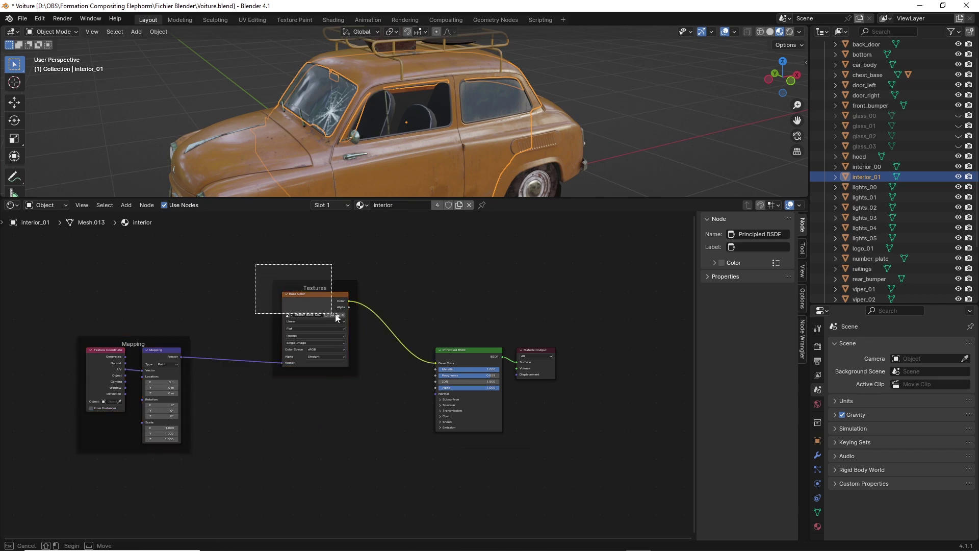
left_click_drag(314, 301, 316, 349)
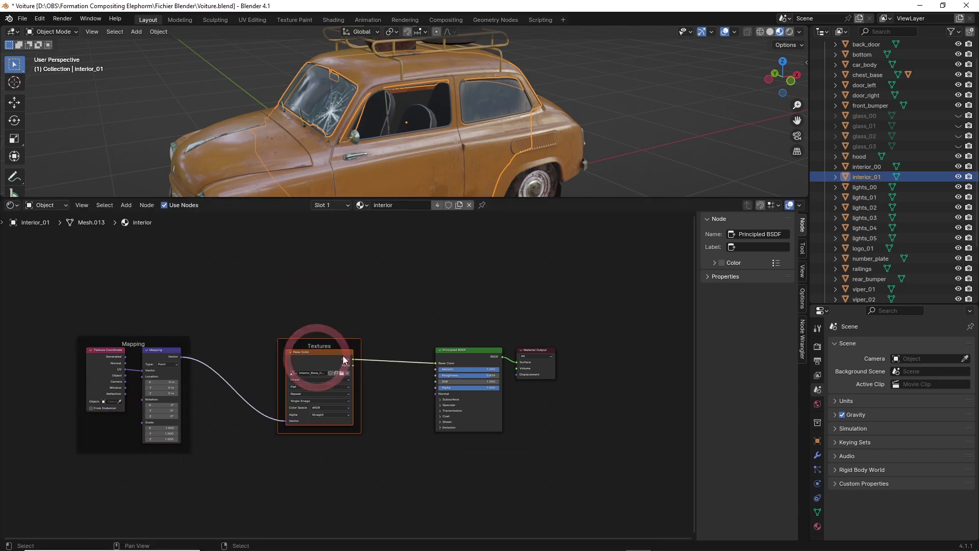
scroll(325, 301, "up", 2)
Show the four hidden glass objects, glass_00 to glass_03, in the viewport again
middle_click_drag(430, 187, 367, 112)
left_click_drag(959, 125, 958, 146)
left_click(959, 115)
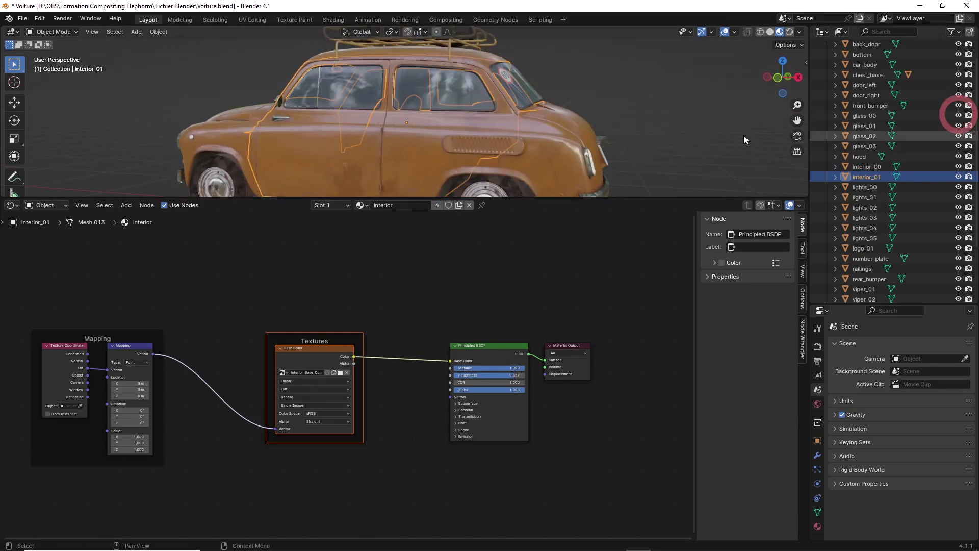
Select the lights_00 object, the car's headlights, and delete the Normal Map node from its lights material
middle_click_drag(592, 133, 398, 127)
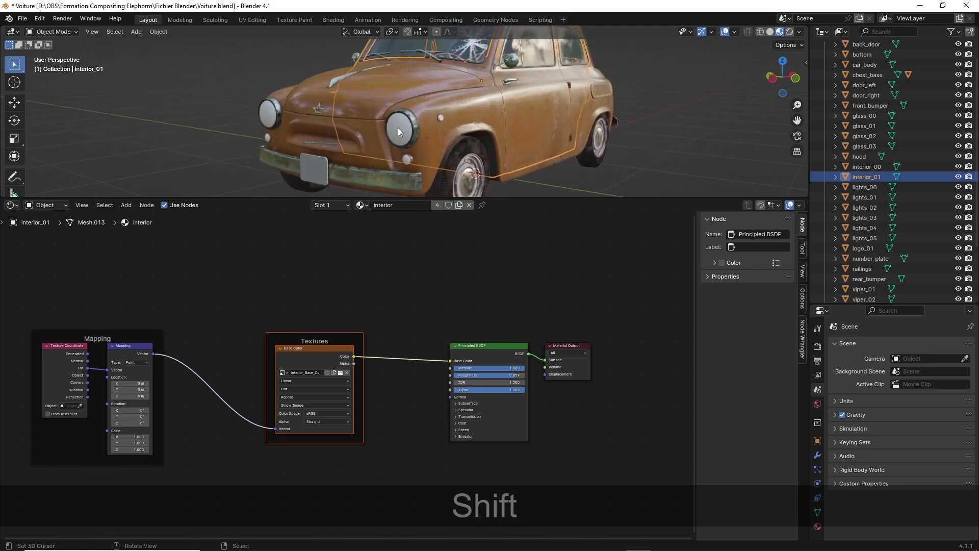
left_click(398, 128)
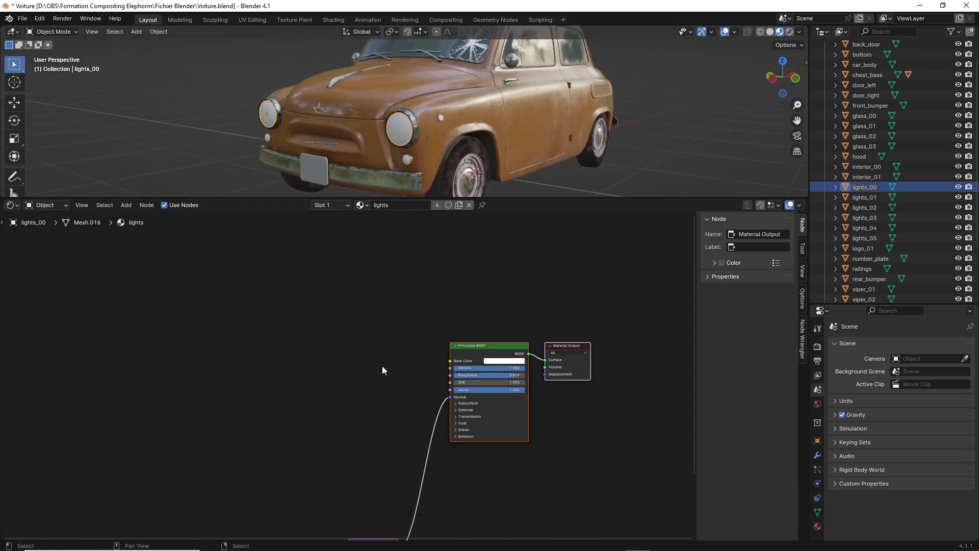
scroll(383, 367, "down", 2)
middle_click_drag(381, 426, 363, 359)
left_click(351, 440)
key("Delete")
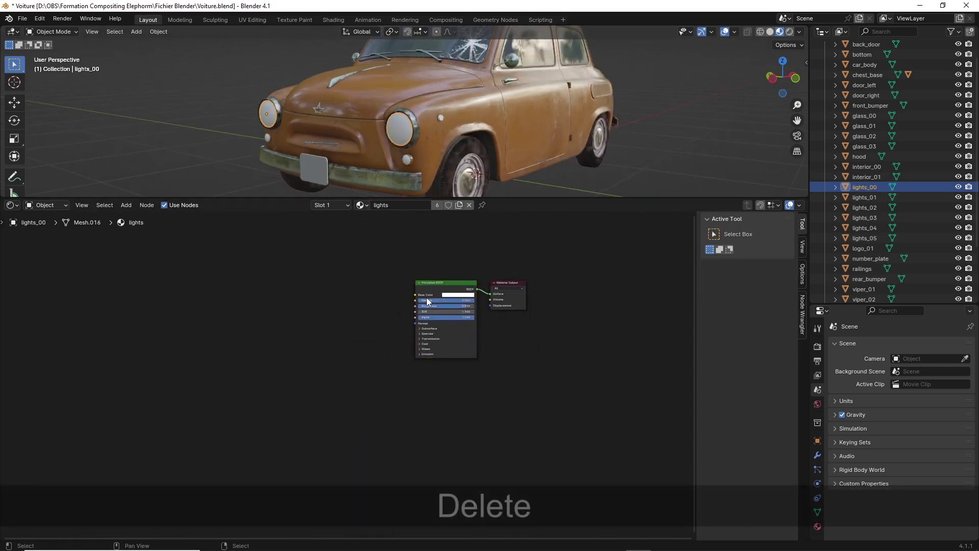
Load the lights Base_Color, Emissive, Opacity and Roughness textures into the lights material's Principled BSDF with Principled Texture Setup
left_click(432, 286)
key("ctrl+shift+t")
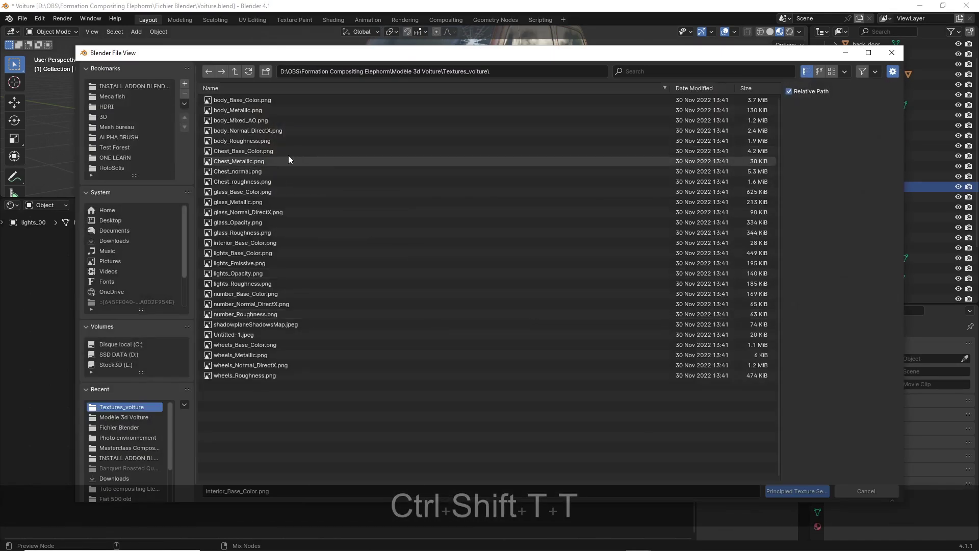
left_click(243, 253)
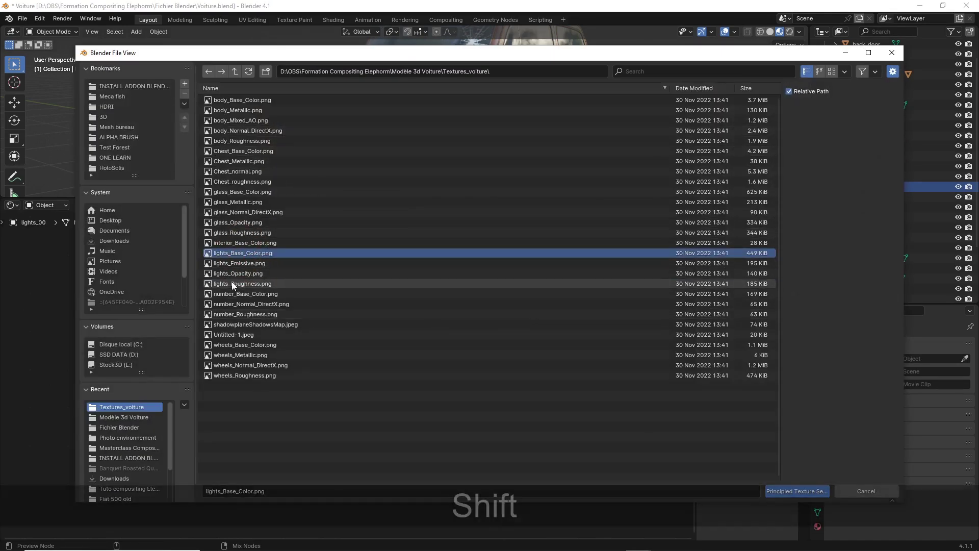
left_click(231, 283, "shift")
left_click(797, 491)
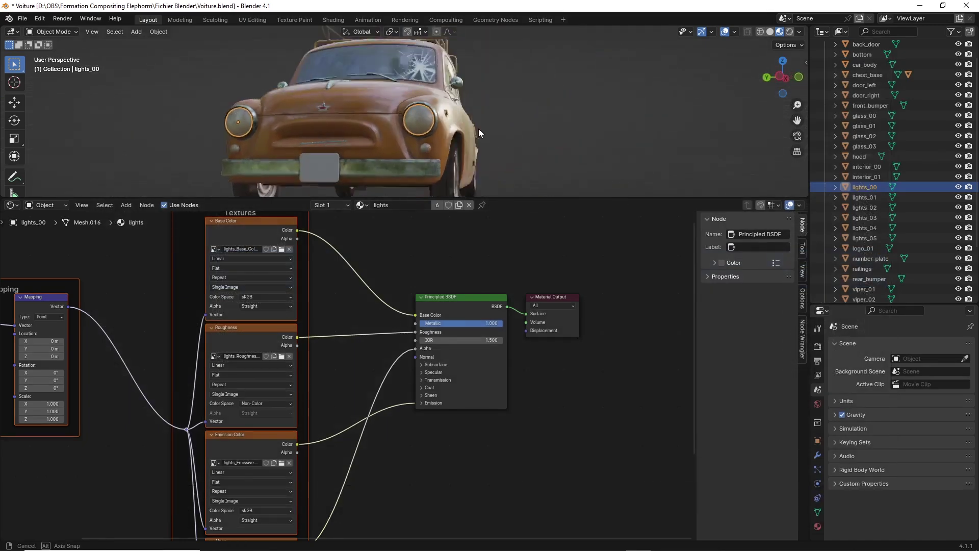
Select the number_plate object on the front bumper and delete the Normal Map node from its number material
middle_click_drag(478, 129, 440, 130)
left_click(314, 163)
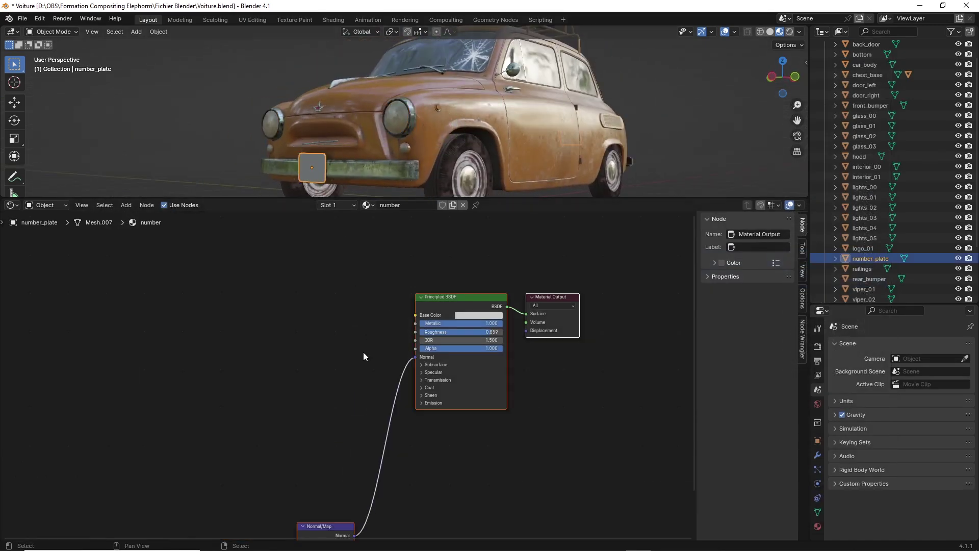
scroll(354, 433, "down", 2)
left_click(329, 451)
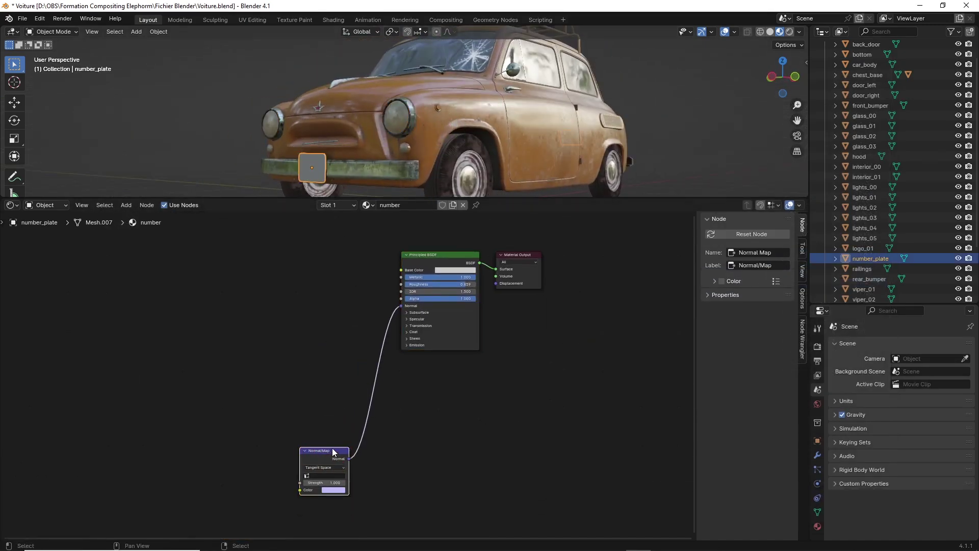
key("Delete")
Load the number Base_Color, Normal_DirectX and Roughness textures into the number material's Principled BSDF with Principled Texture Setup
left_click(439, 254)
key("ctrl+shift+t")
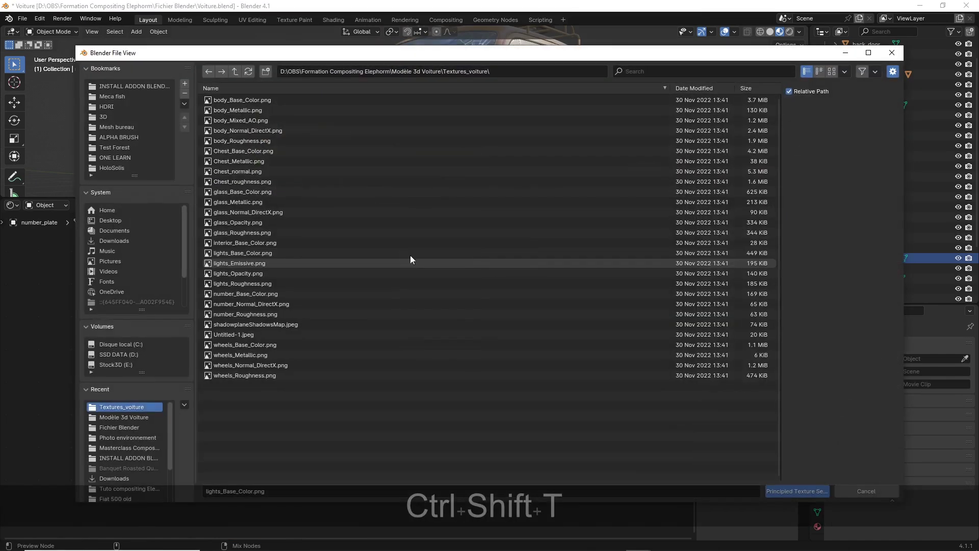
left_click(237, 293)
left_click(240, 314, "shift")
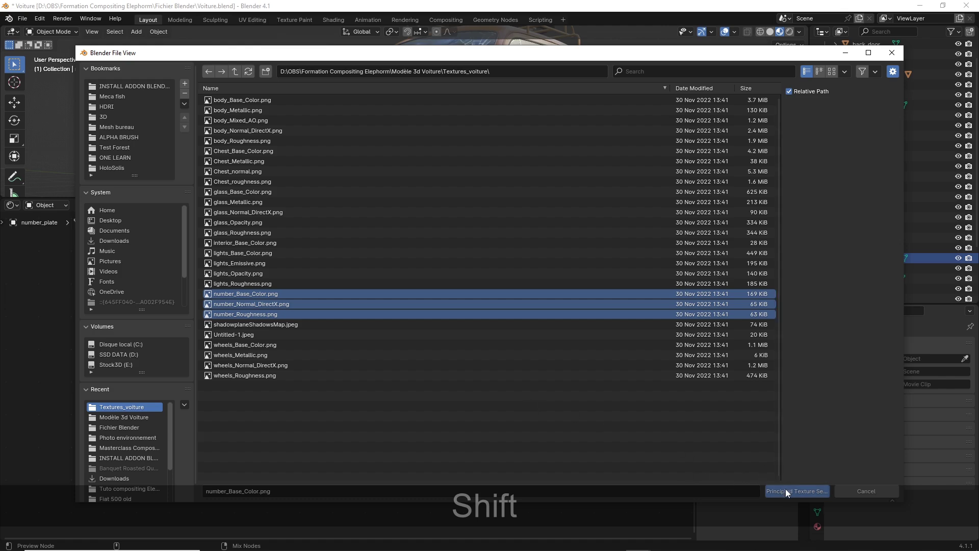
left_click(786, 491)
Select the car_body object from beneath the car and try assigning the rubber material to its first slot
middle_click_drag(423, 150, 538, 145)
middle_click_drag(331, 112, 415, 124)
left_click(415, 125)
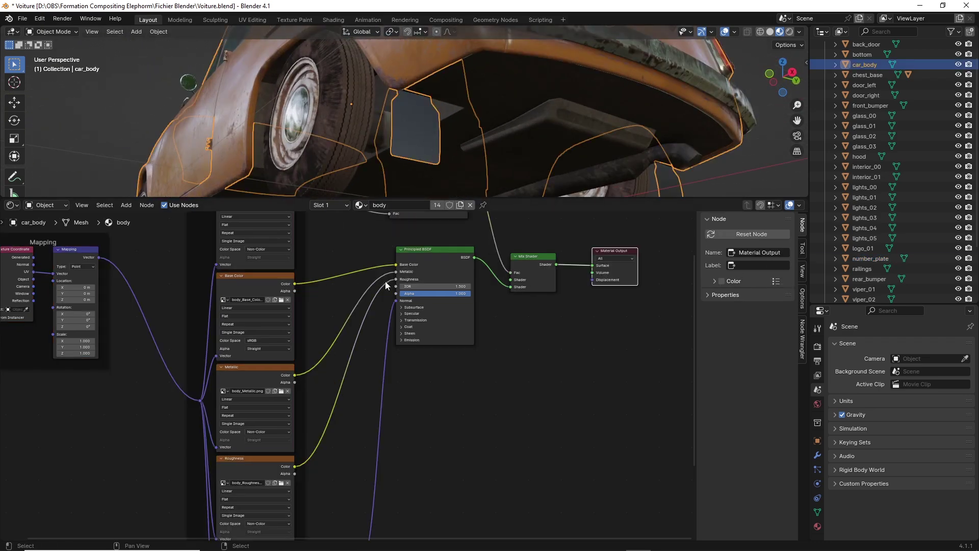
left_click(361, 205)
scroll(407, 292, "down", 1)
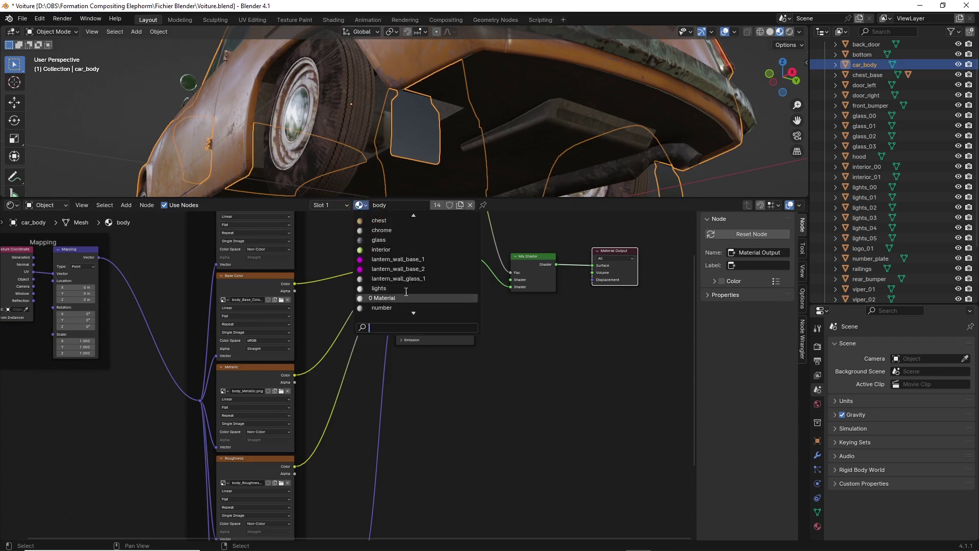
scroll(407, 292, "down", 3)
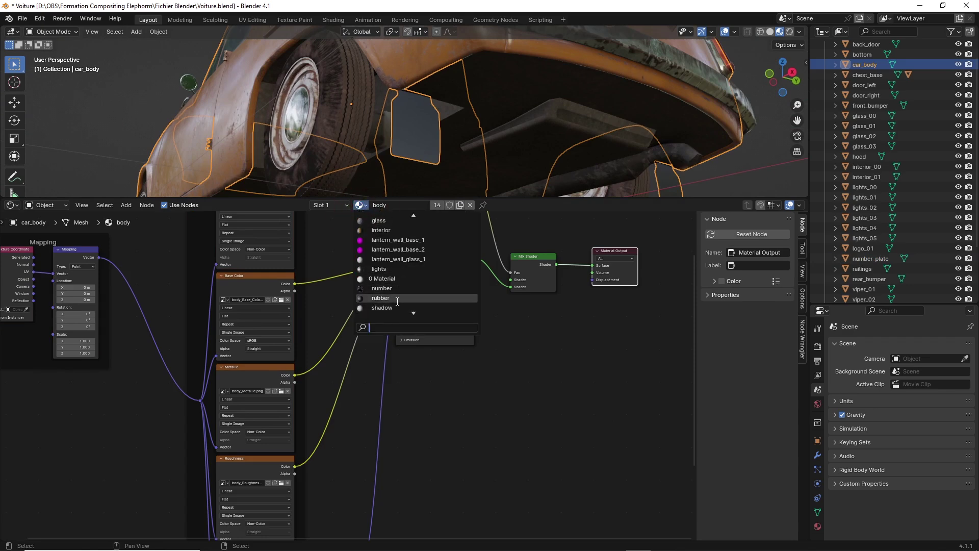
left_click(397, 298)
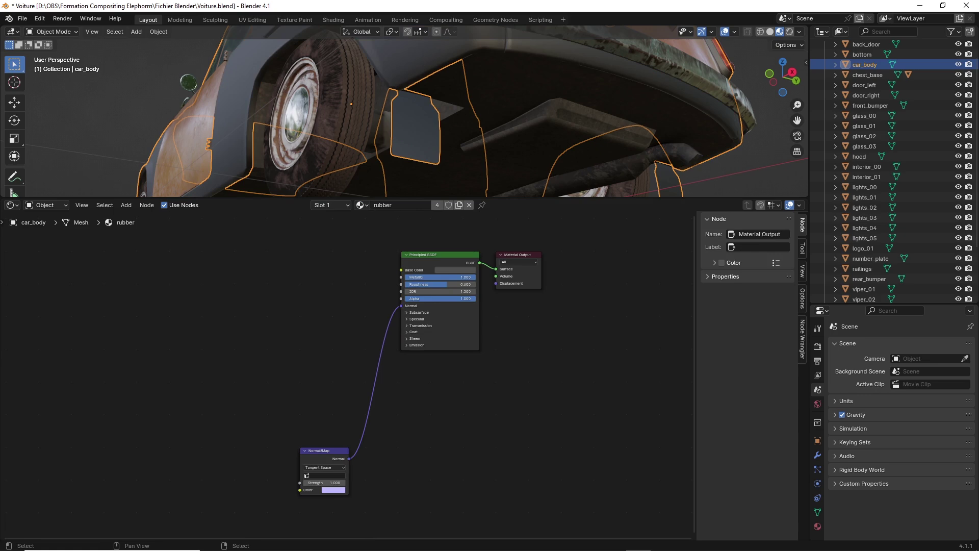
Try deleting the rubber material's Normal Map node, and open Principled Texture Setup on its Principled BSDF without loading any files
key("Delete")
left_click(423, 254)
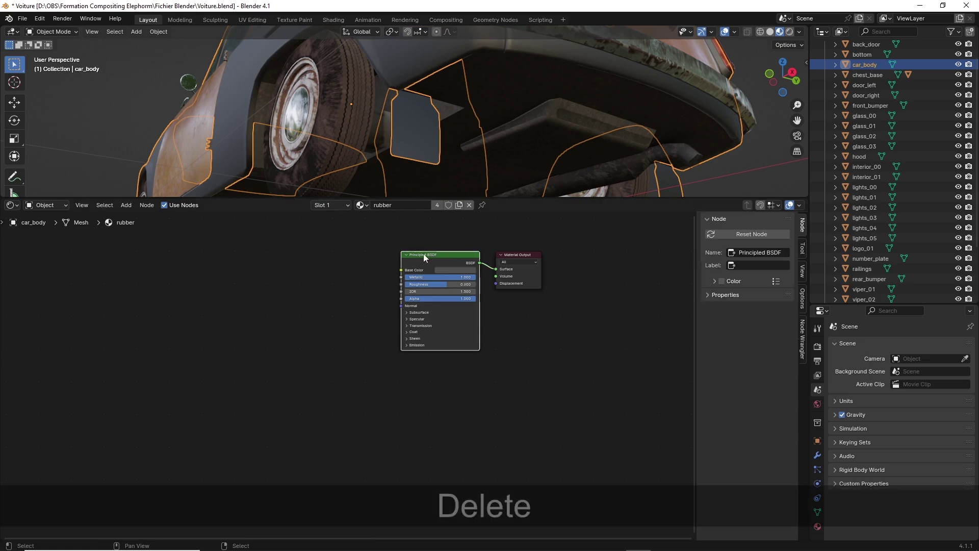
key("ctrl+shift+t")
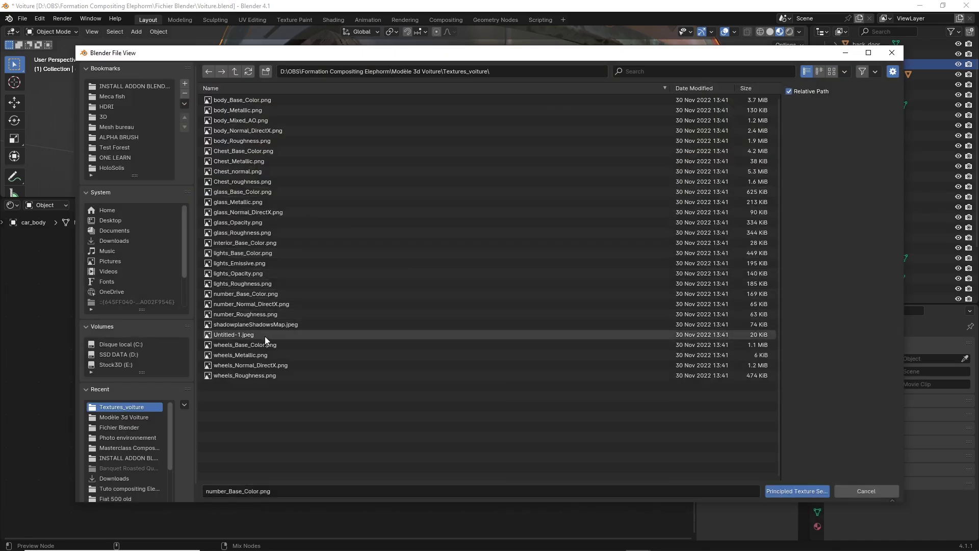
key("Escape")
Try a roughness of 0.750 and a different grey base color on the rubber material's Principled BSDF
middle_click_drag(451, 168, 164, 102)
scroll(449, 127, "up", 3)
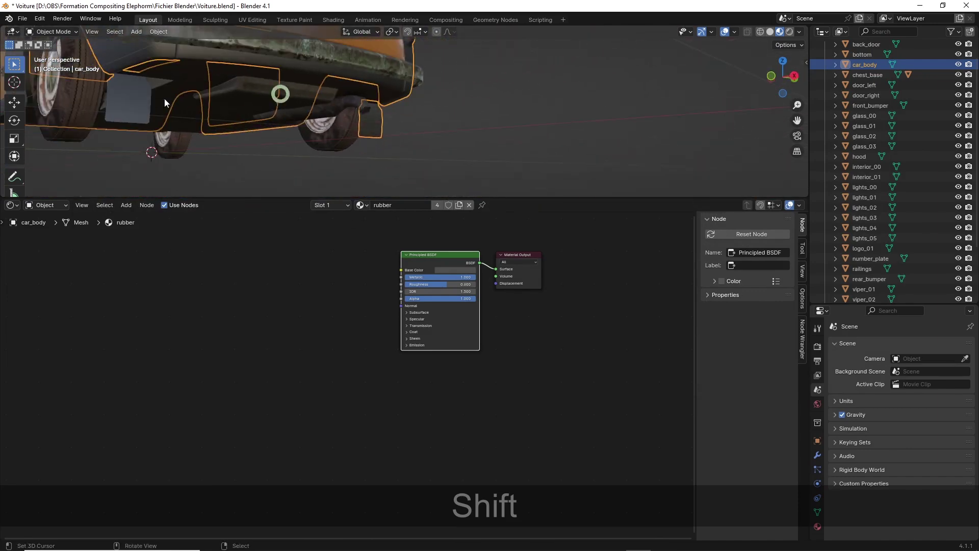
scroll(457, 303, "up", 4)
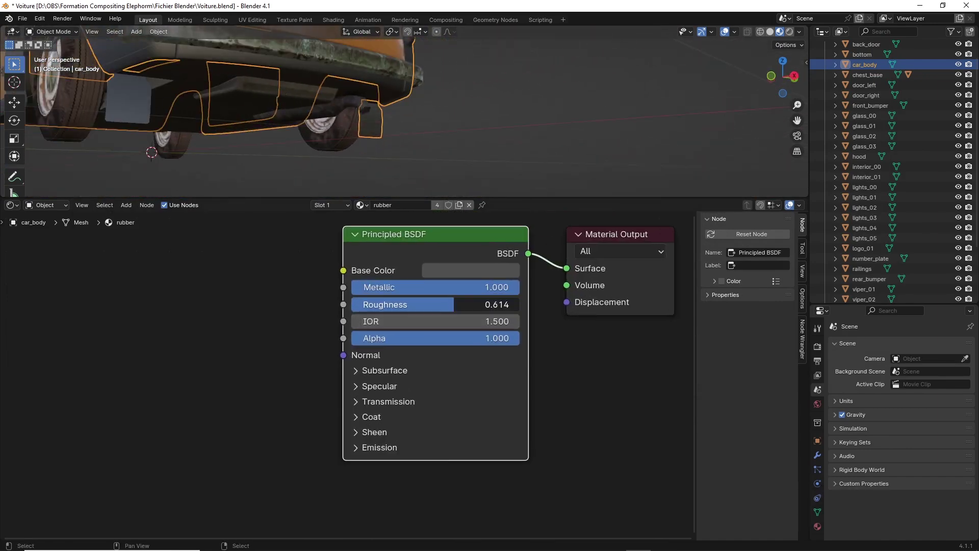
left_click(472, 269)
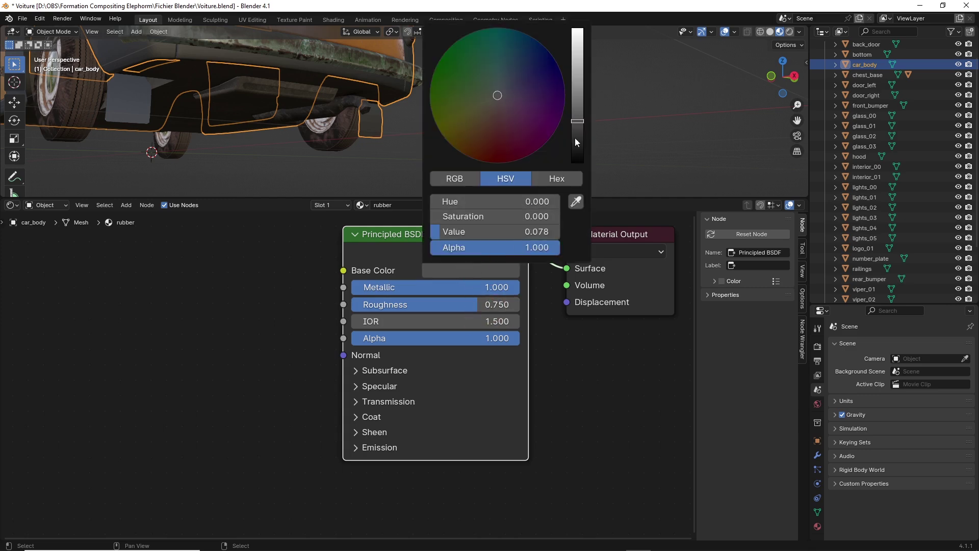
left_click_drag(574, 138, 576, 126)
scroll(349, 375, "down", 2)
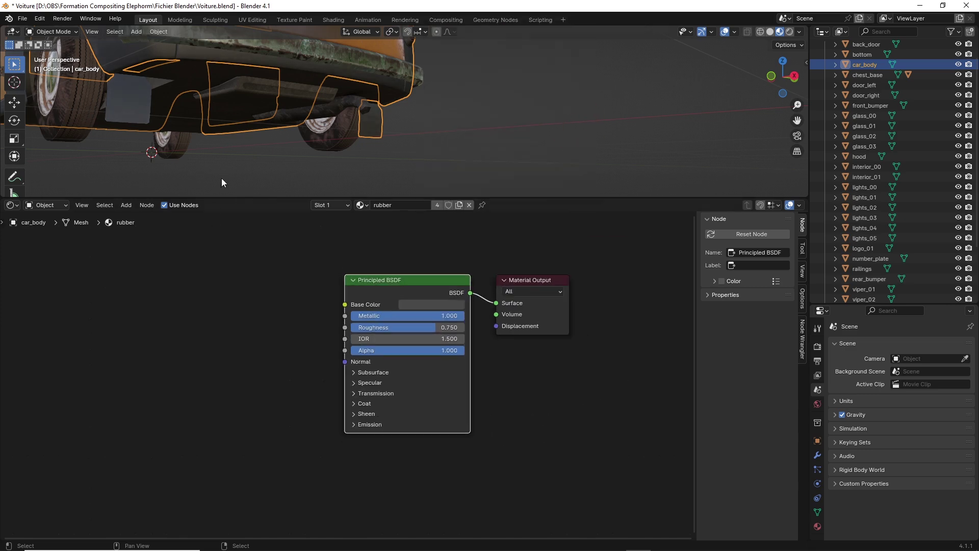
Undo the rubber material edits and its assignment to car_body's first slot
scroll(221, 178, "down", 4)
middle_click_drag(313, 123, 330, 148, "shift")
key("ctrl+z")
key("ctrl+z")
key("ctrl+z")
key("ctrl+z")
key("ctrl+z")
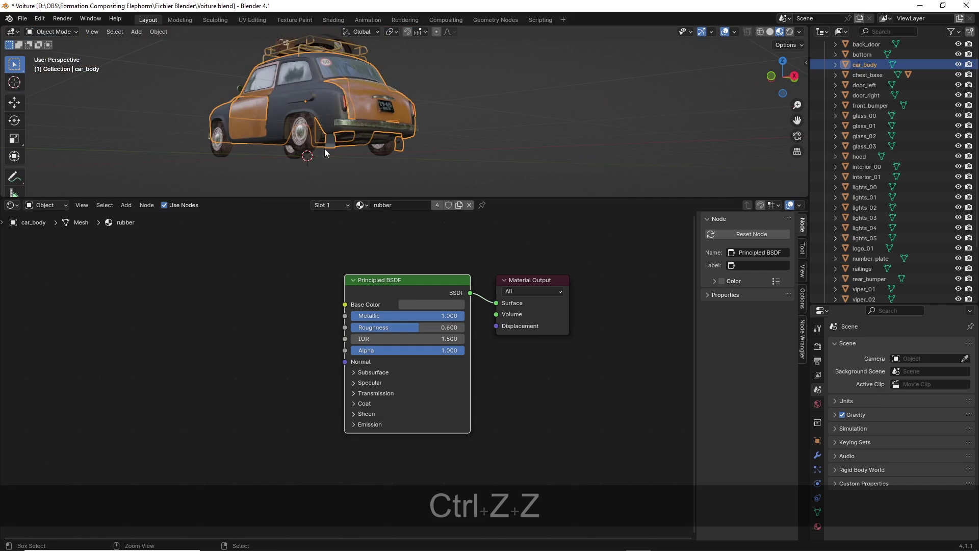
key("ctrl+z")
key("ctrl+z")
key("ctrl+z")
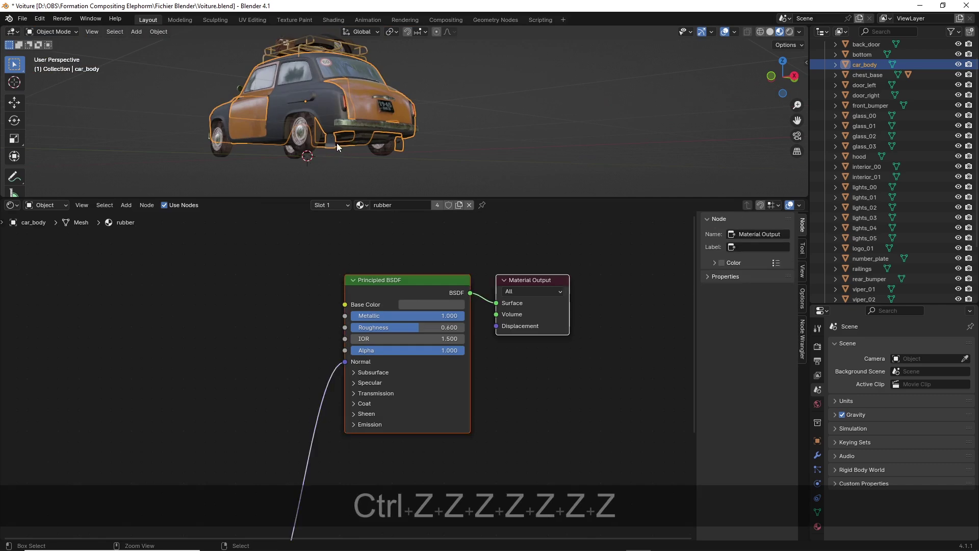
Examine the car's lower parts and bodywork from several sides, checking the materials of the bottom and car_body objects
scroll(350, 143, "up", 5)
middle_click_drag(349, 157, 326, 130, "shift")
scroll(329, 152, "up", 3)
right_click(256, 149)
scroll(370, 134, "down", 5)
scroll(260, 123, "up", 3)
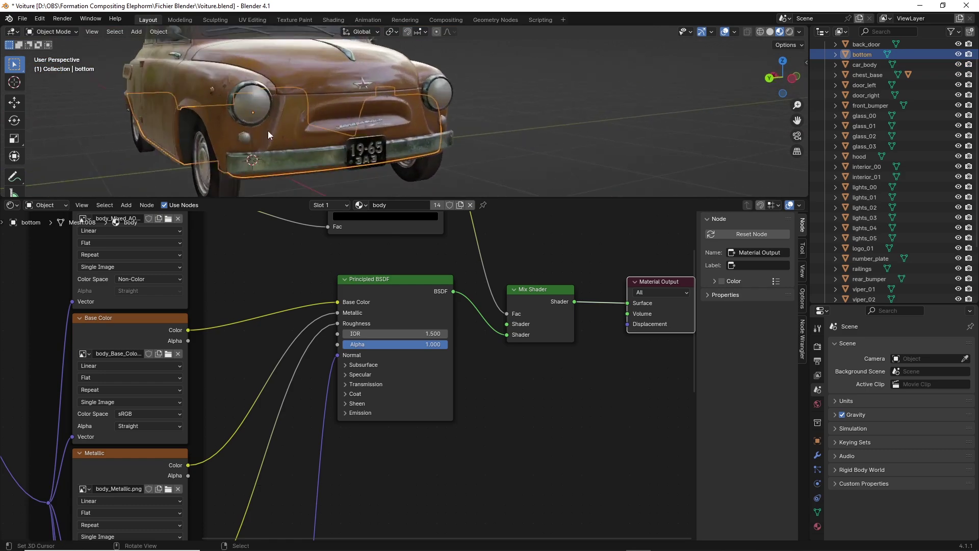
middle_click_drag(265, 130, 400, 129)
right_click(434, 125)
scroll(505, 156, "down", 4)
Enlarge the 3D viewport over the shader editor and view the whole car from the side, keeping car_body's body material
left_click_drag(173, 197, 231, 304)
middle_click_drag(301, 207, 374, 201)
left_click(360, 313)
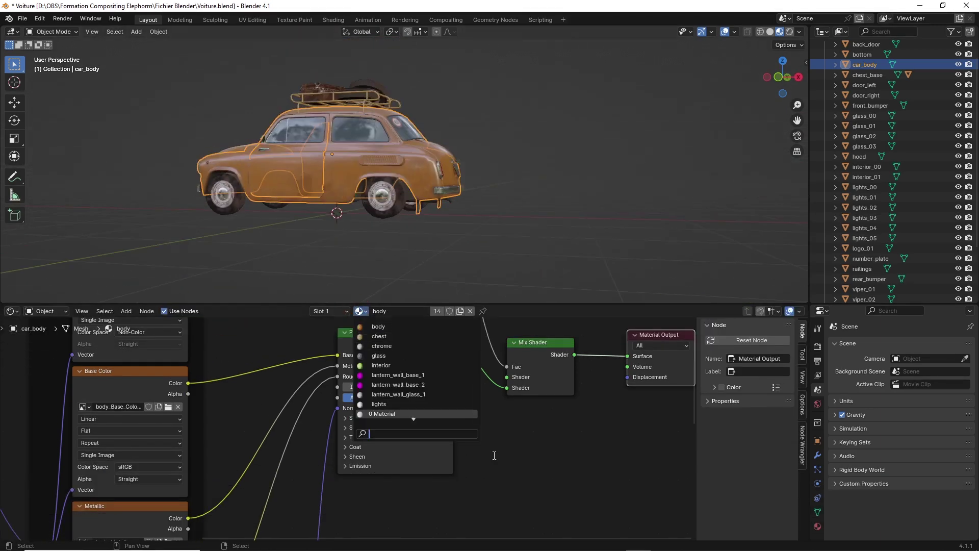
left_click(390, 320)
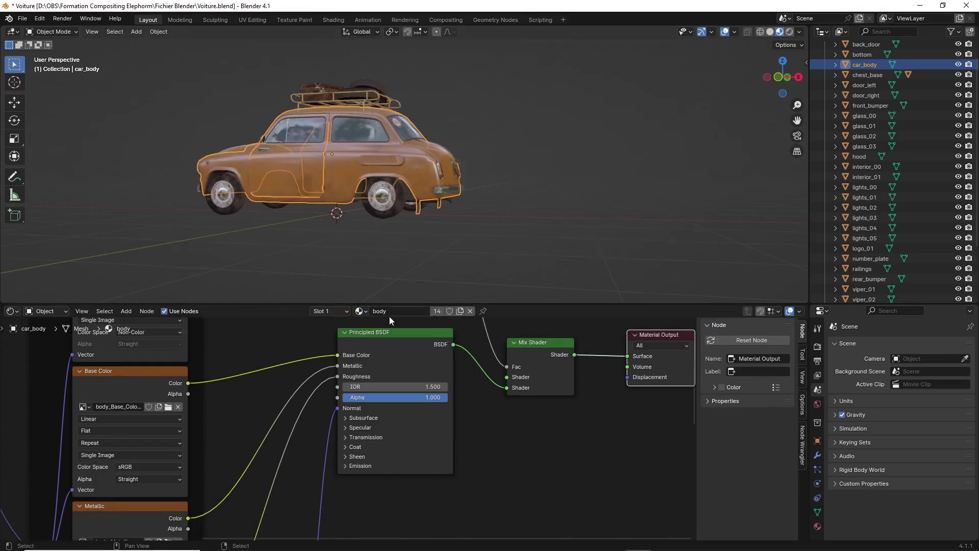
Make car_body's rubber slot active and darken the rubber material's base color to a value of about 0.027
left_click(818, 525)
left_click(849, 358)
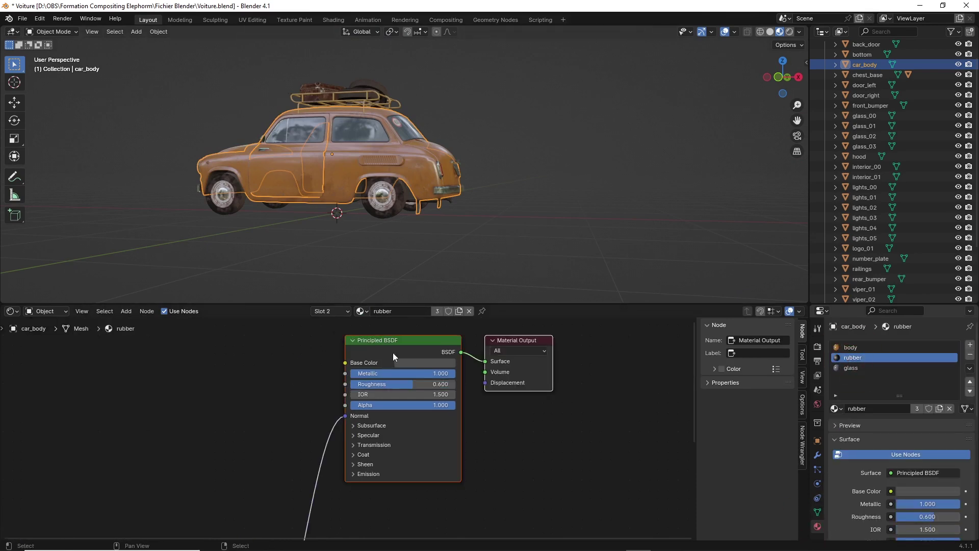
left_click(416, 363)
left_click_drag(493, 269, 492, 279)
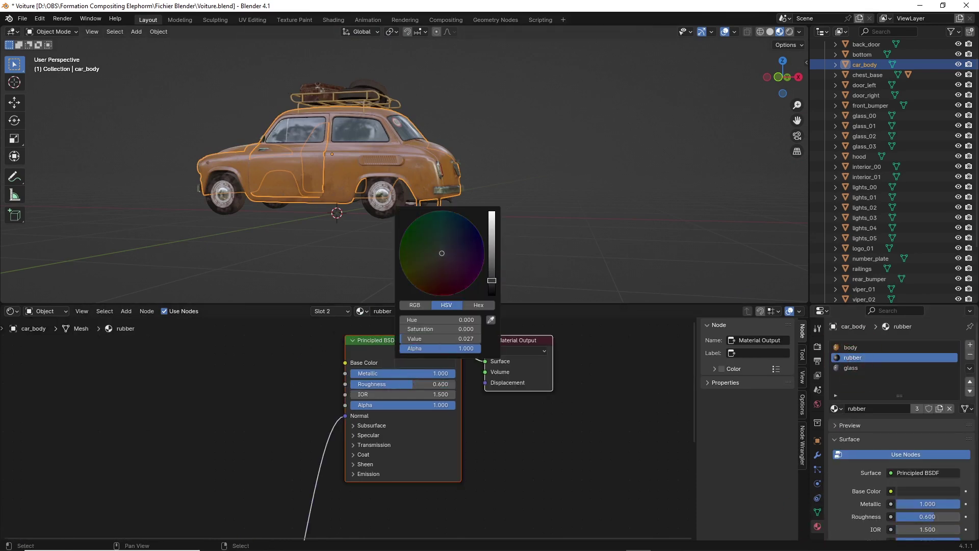
middle_click_drag(512, 188, 429, 188)
scroll(337, 216, "up", 5)
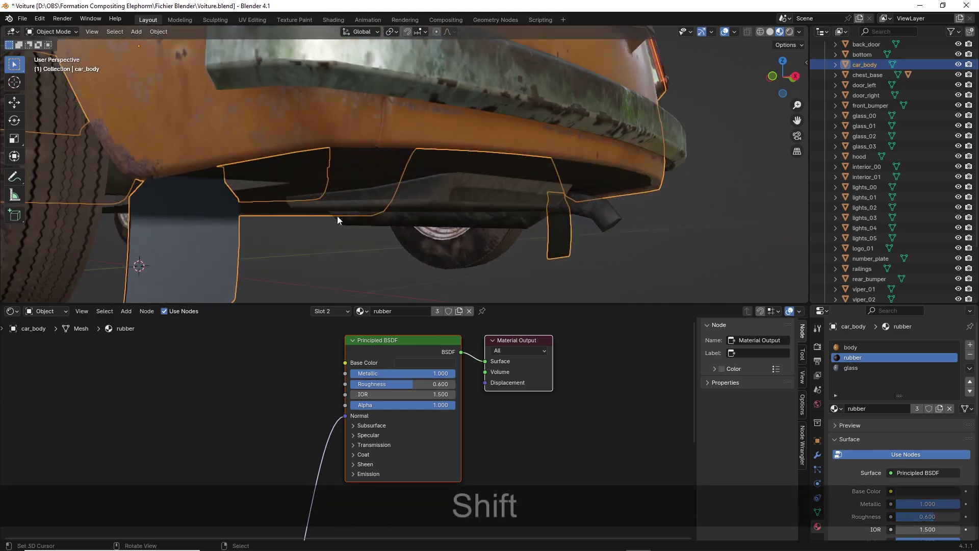
Set the rubber material's roughness to 0.841 for the mud flaps under the rear of the car
left_click(428, 362)
left_click_drag(429, 384, 446, 384)
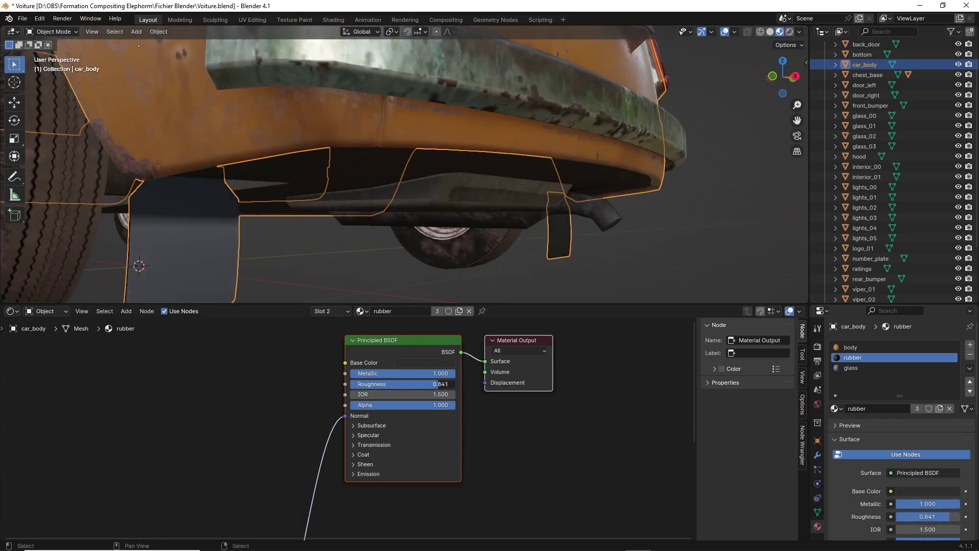
scroll(388, 189, "down", 5)
middle_click_drag(387, 189, 547, 196)
scroll(475, 213, "down", 2)
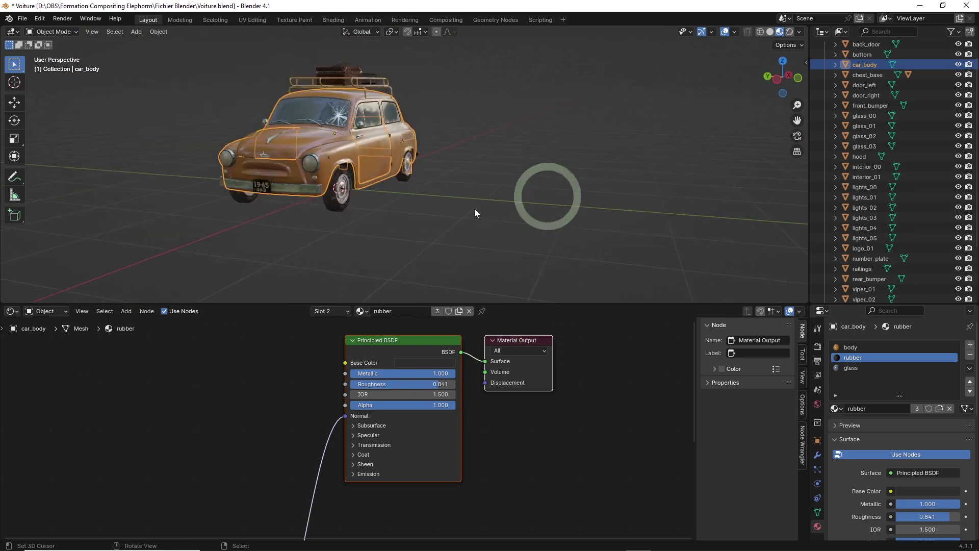
Close the shader editor area so the 3D viewport fills its space, and deselect all objects
middle_click_drag(475, 213, 373, 196)
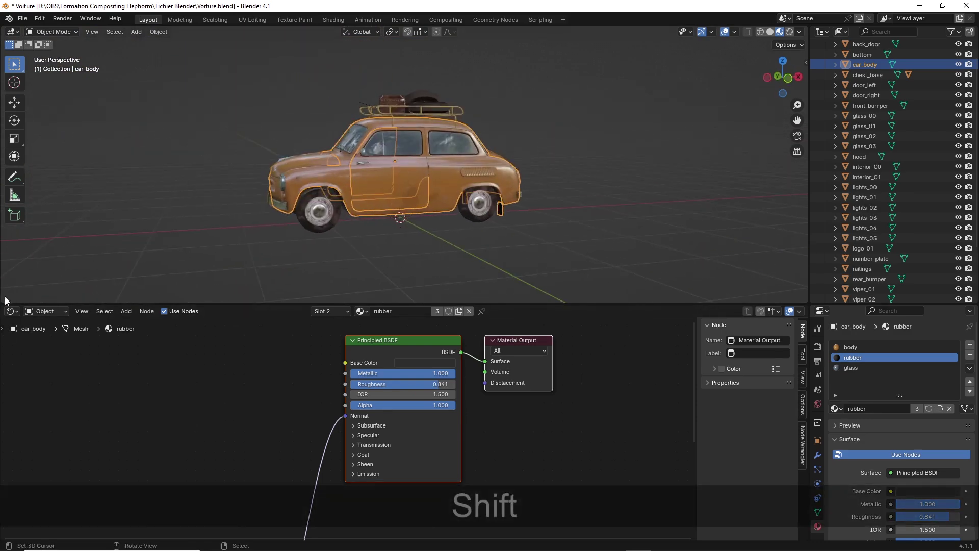
left_click_drag(5, 301, 126, 334)
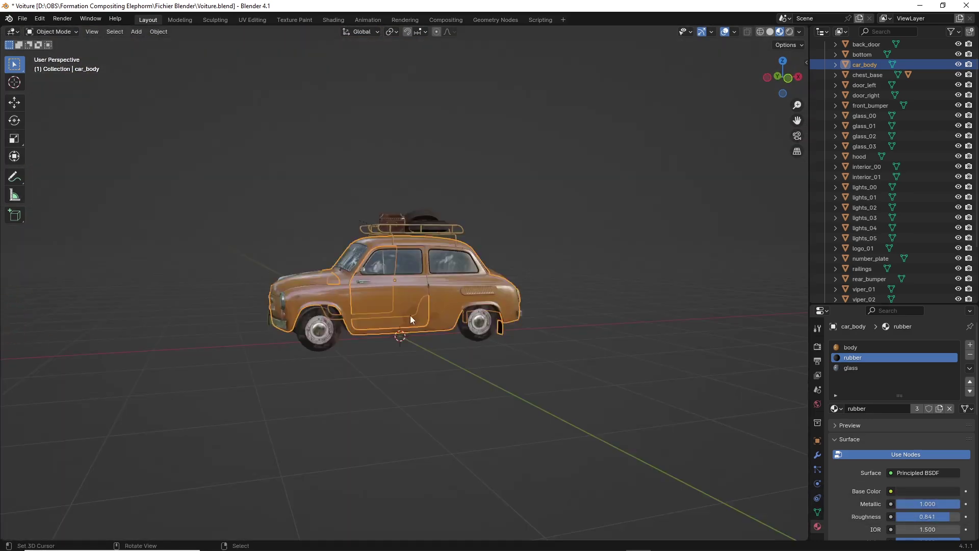
middle_click_drag(410, 315, 389, 265)
key("a")
scroll(390, 265, "up", 2)
Add a Plain Axes empty at the 3D cursor beneath the car and check its placement in front view
key("shift+a")
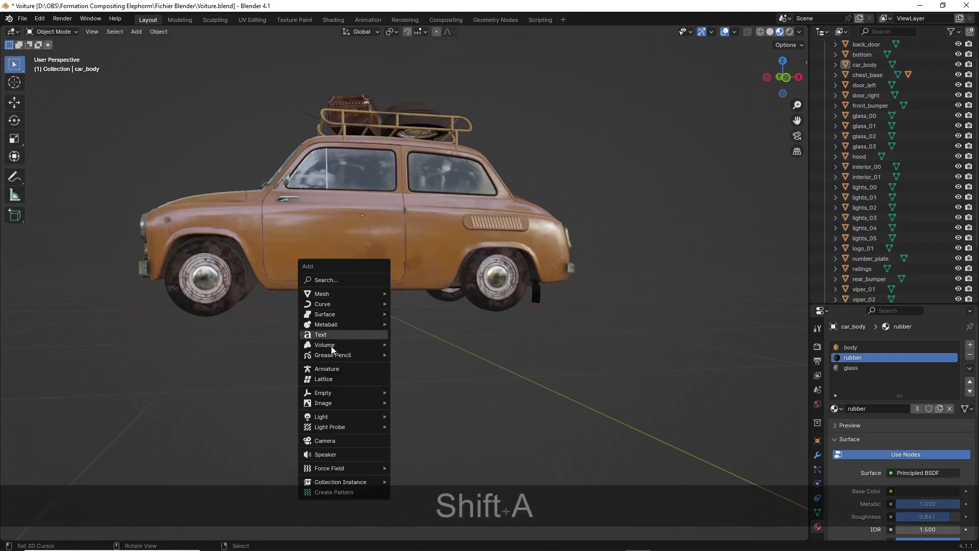
mouse_move(338, 393)
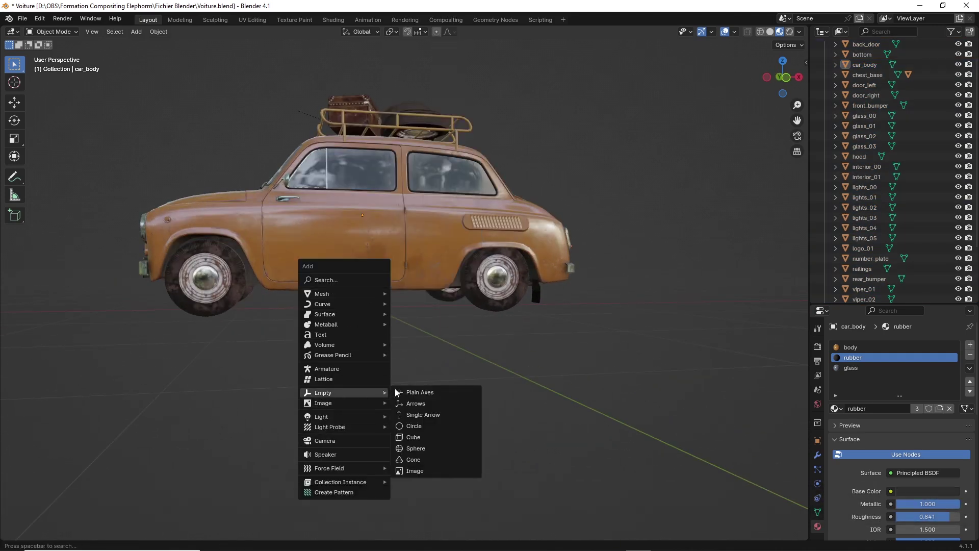
left_click(426, 395)
middle_click_drag(427, 393, 402, 309)
key("KP_3")
key("KP_3")
key("KP_1")
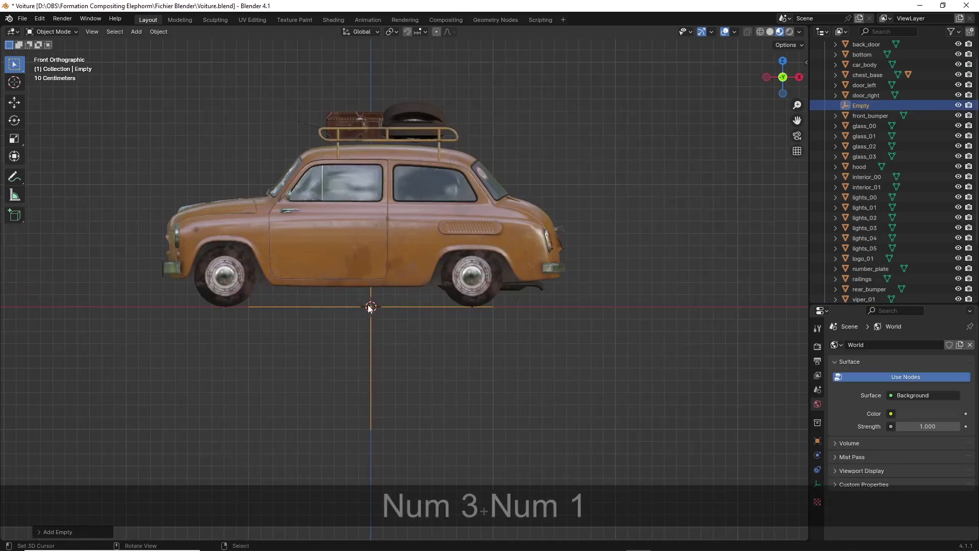
scroll(416, 260, "down", 1)
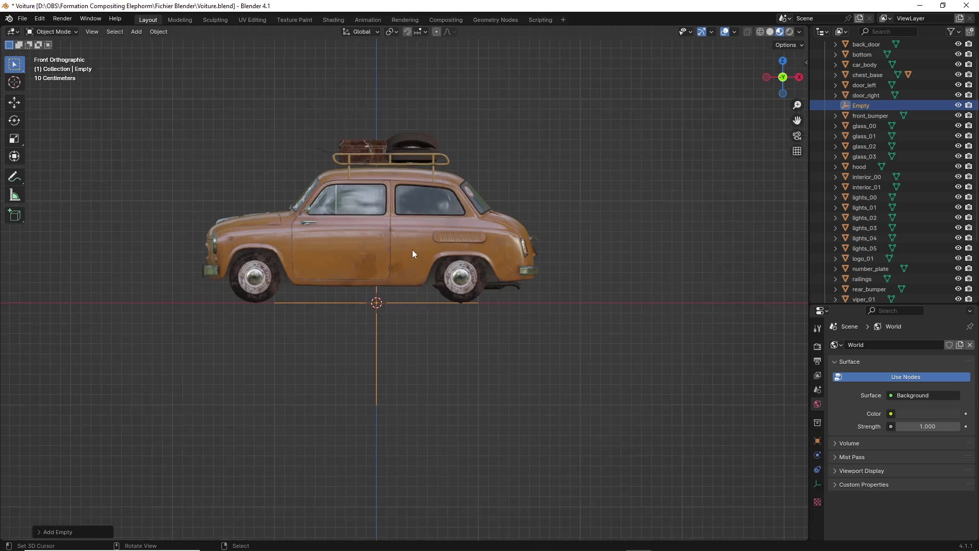
middle_click_drag(403, 207, 414, 293, "shift")
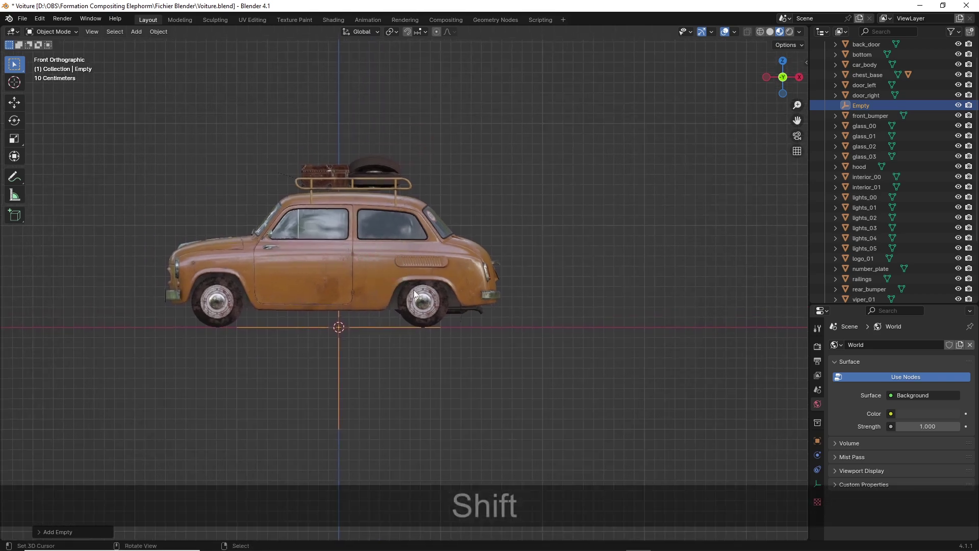
middle_click_drag(350, 350, 365, 323, "shift")
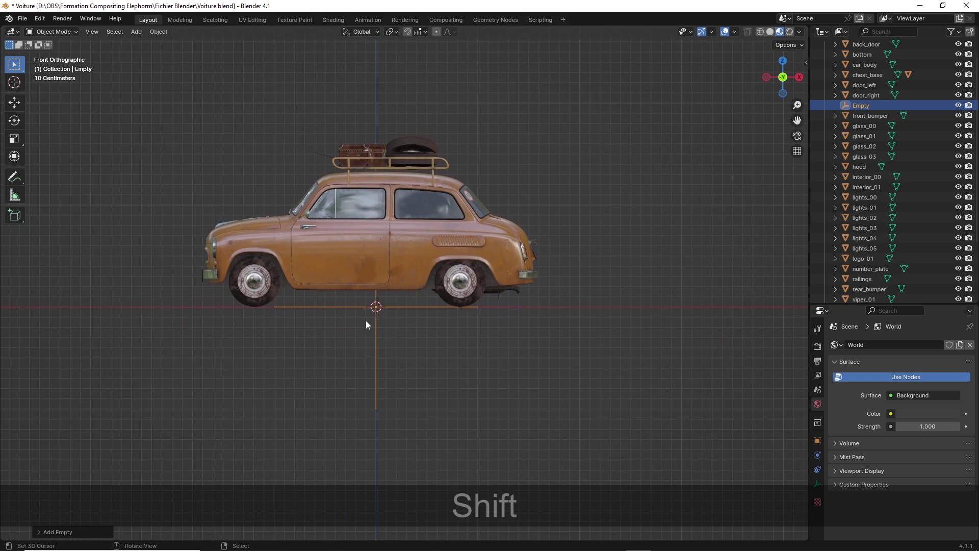
Examine the car's separate objects, selecting door_left and car_body and reviewing the object list
key("g")
left_click(361, 263)
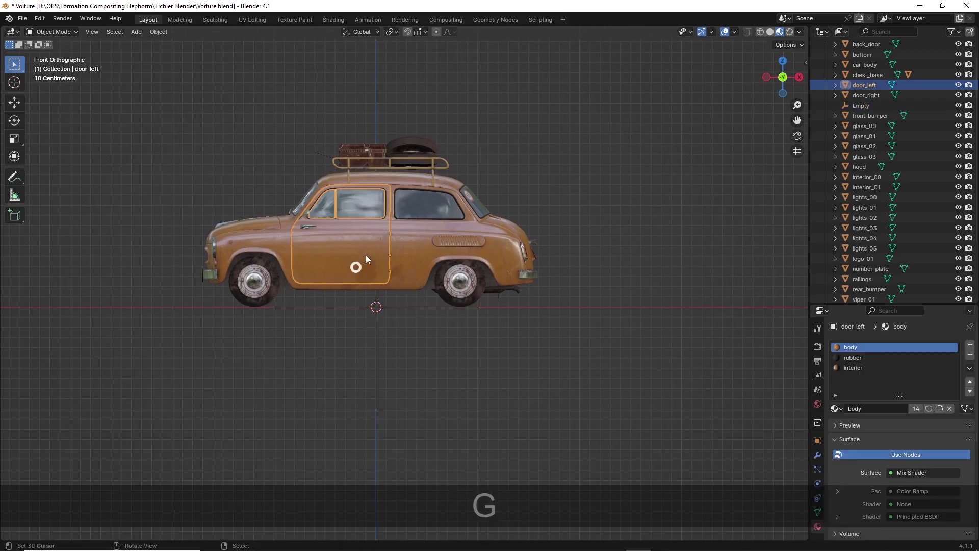
left_click(405, 205)
scroll(907, 172, "up", 2)
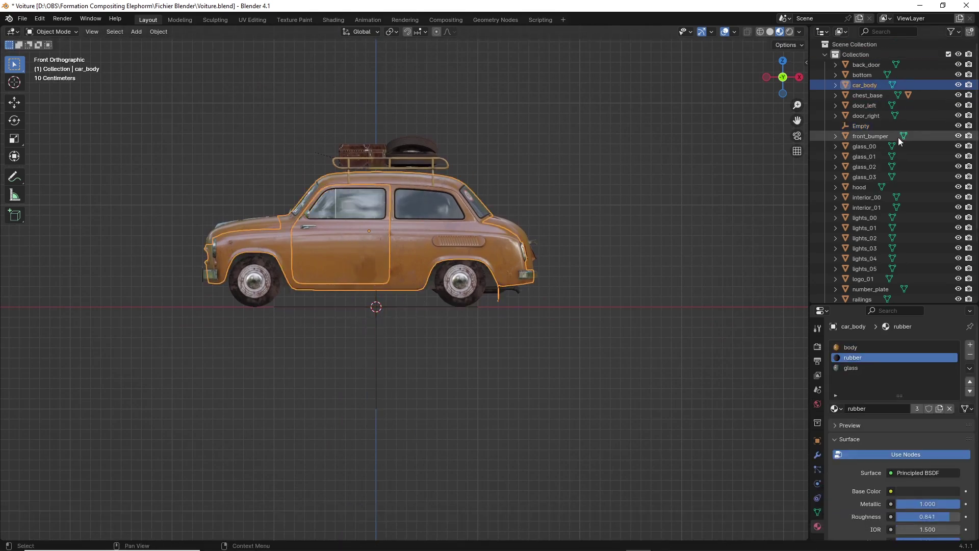
scroll(877, 122, "down", 4)
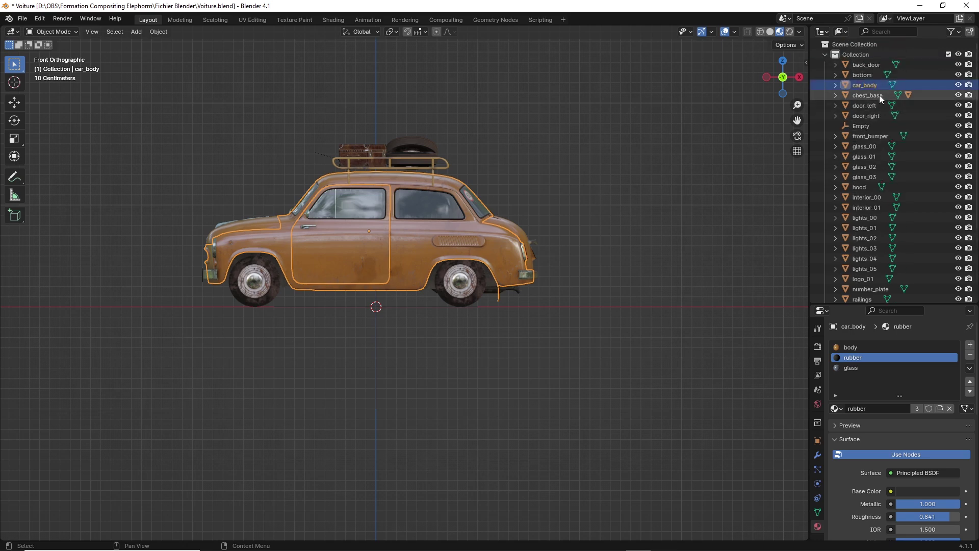
mouse_move(388, 225)
middle_mouse_down()
mouse_move(461, 233)
mouse_move(393, 225)
middle_mouse_up()
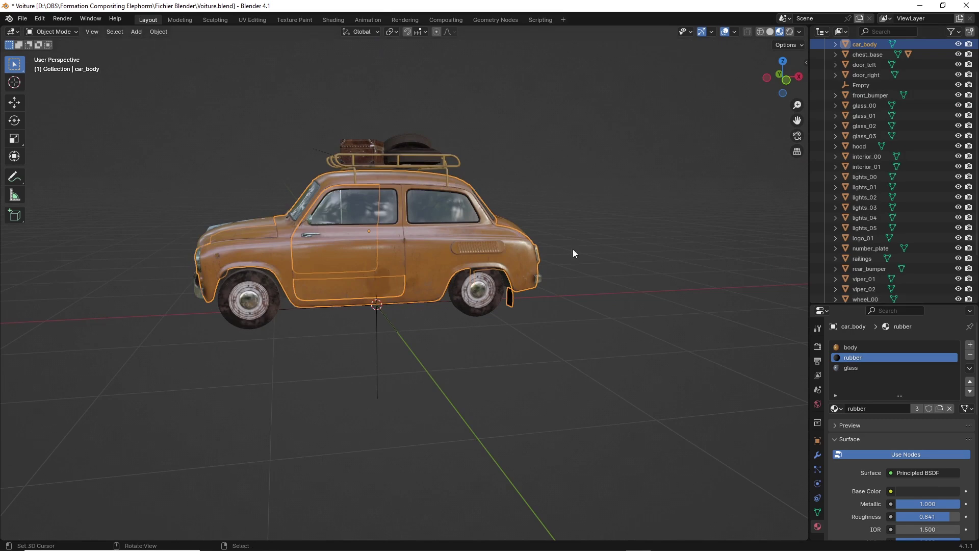
Try to parent all the car parts to the empty with Object parenting, keeping the empty as active object
middle_click_drag(573, 249, 452, 236)
key("a")
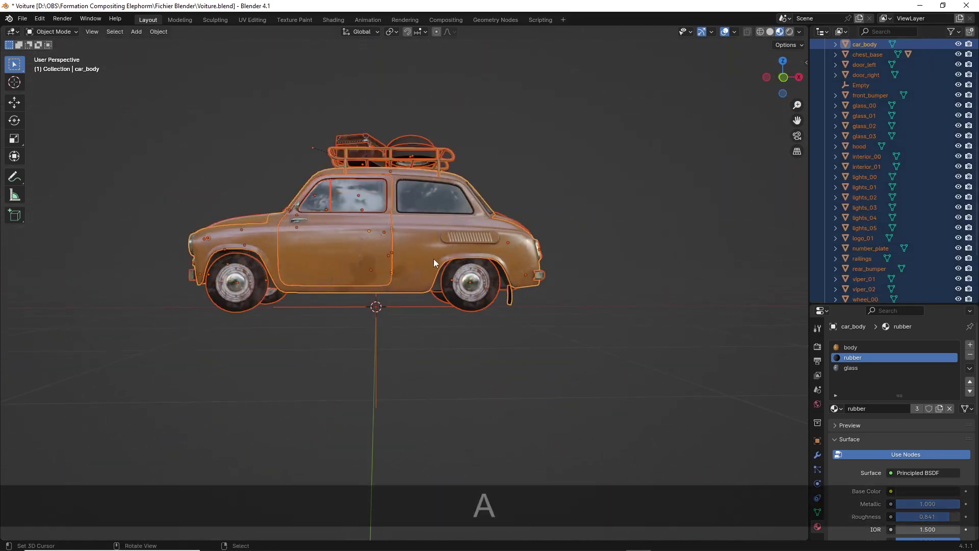
left_click(399, 307, "shift")
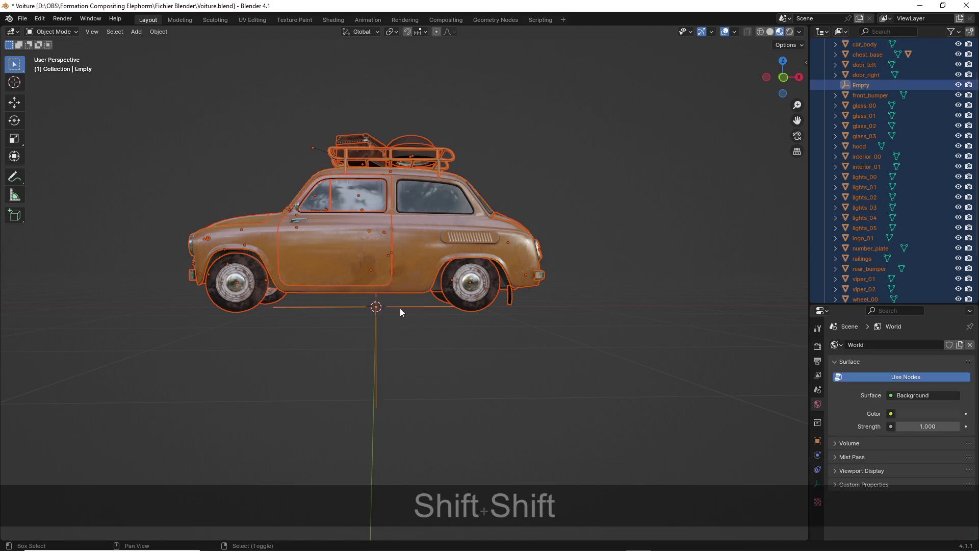
middle_click_drag(402, 329, 402, 300)
scroll(378, 319, "up", 2)
scroll(377, 319, "down", 2)
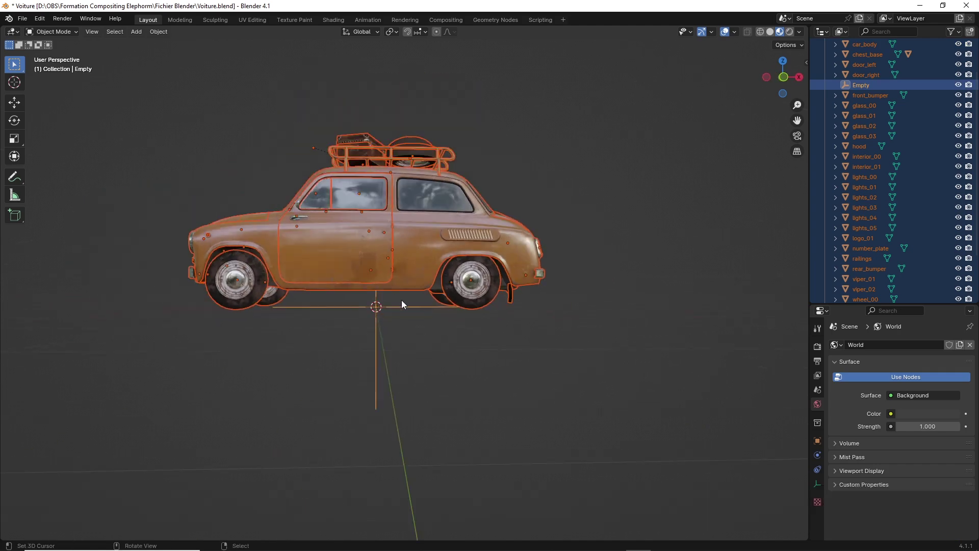
key("ctrl+p")
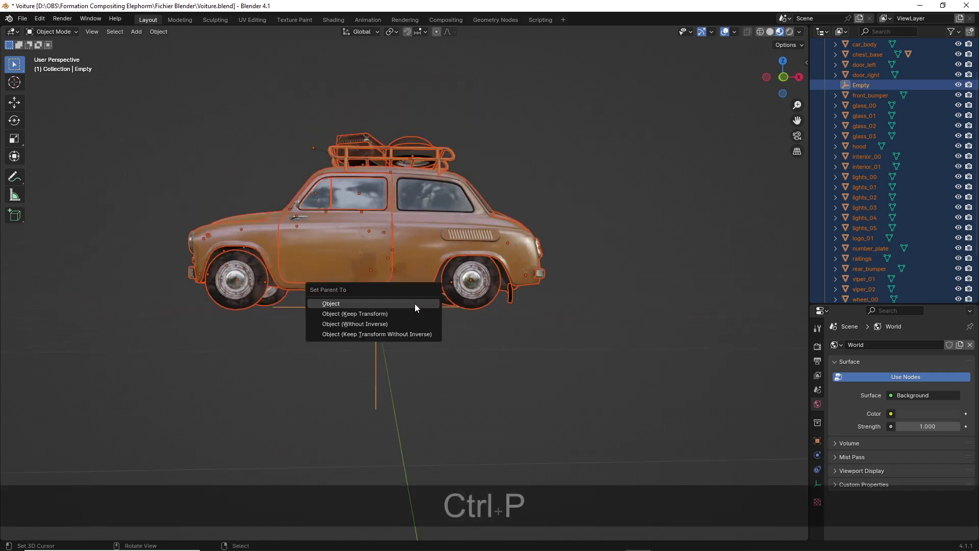
left_click(338, 304)
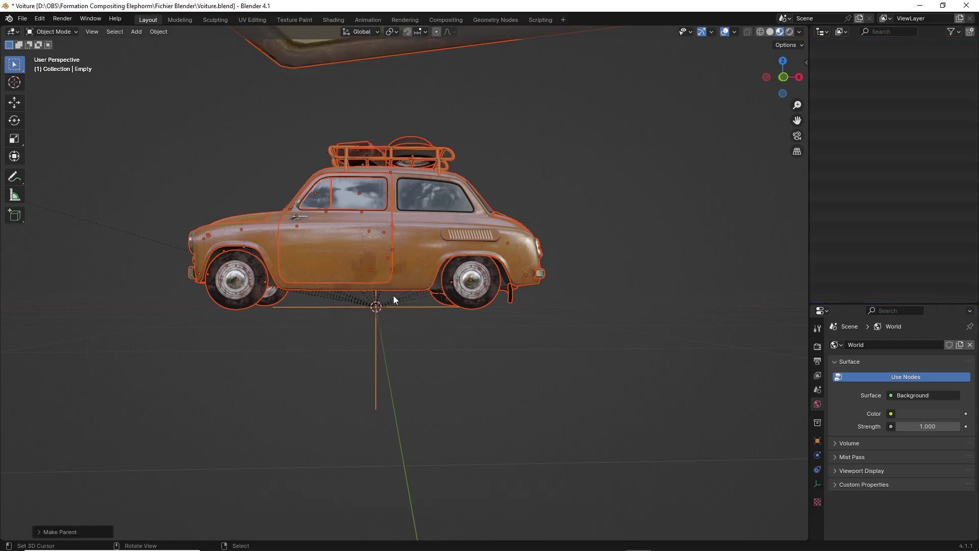
Inspect the chest lid from farther away and undo the parenting to the empty
middle_click_drag(421, 245, 397, 258)
scroll(409, 310, "up", 5)
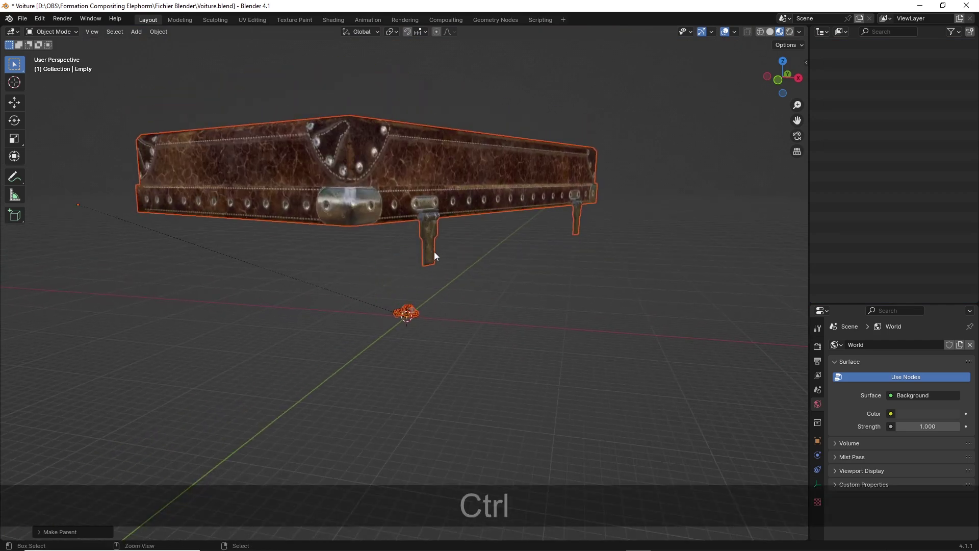
key("ctrl+z")
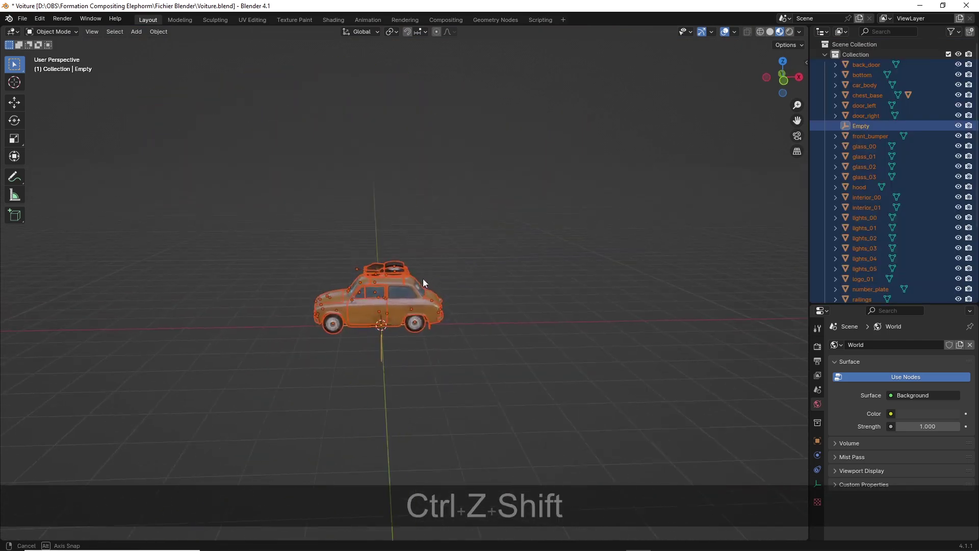
Clear the parent of chest_top, the lid of the chest on the roof rack, keeping its transformation
scroll(424, 278, "up", 8)
left_click(267, 228)
middle_click_drag(268, 228, 349, 256, "shift")
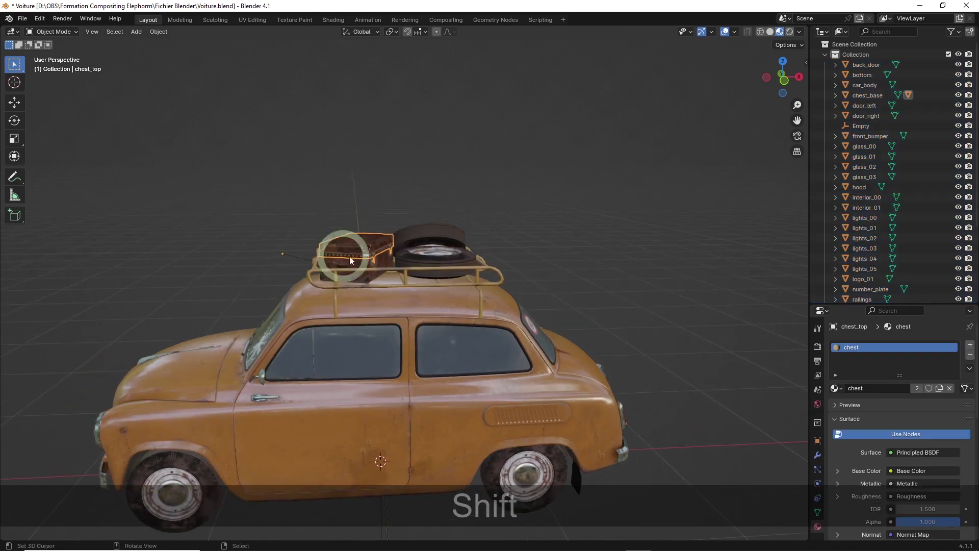
scroll(350, 256, "up", 3)
scroll(338, 240, "down", 10)
middle_click_drag(386, 298, 404, 268)
scroll(404, 269, "up", 10)
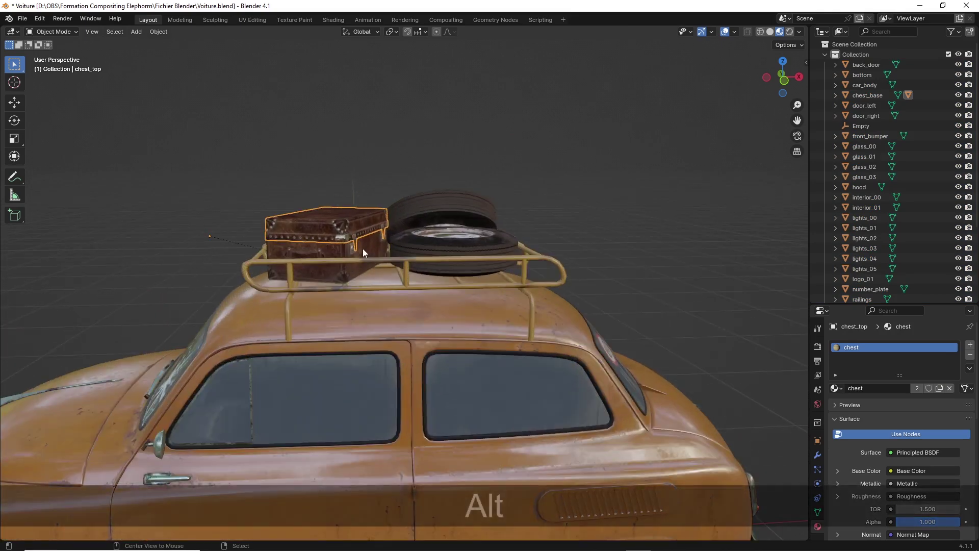
key("alt+p")
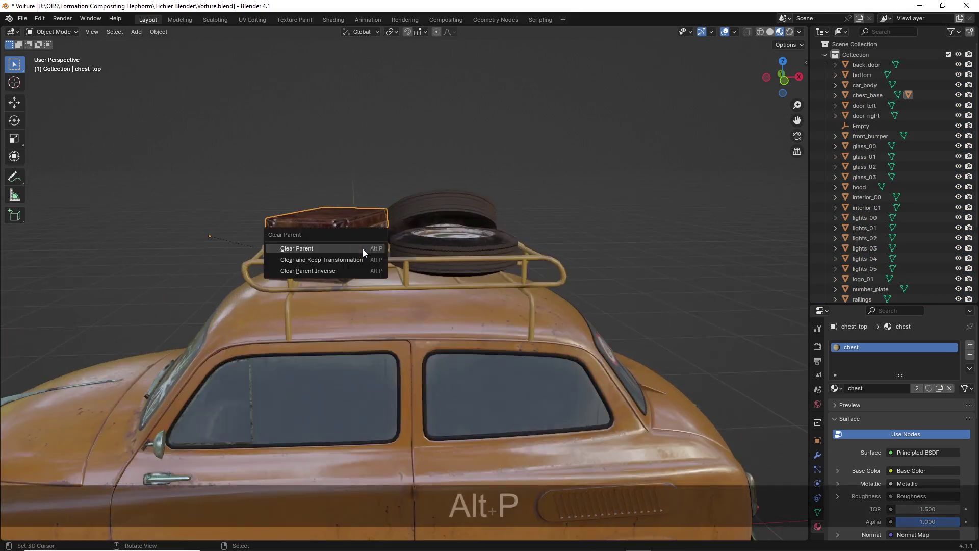
left_click(320, 259)
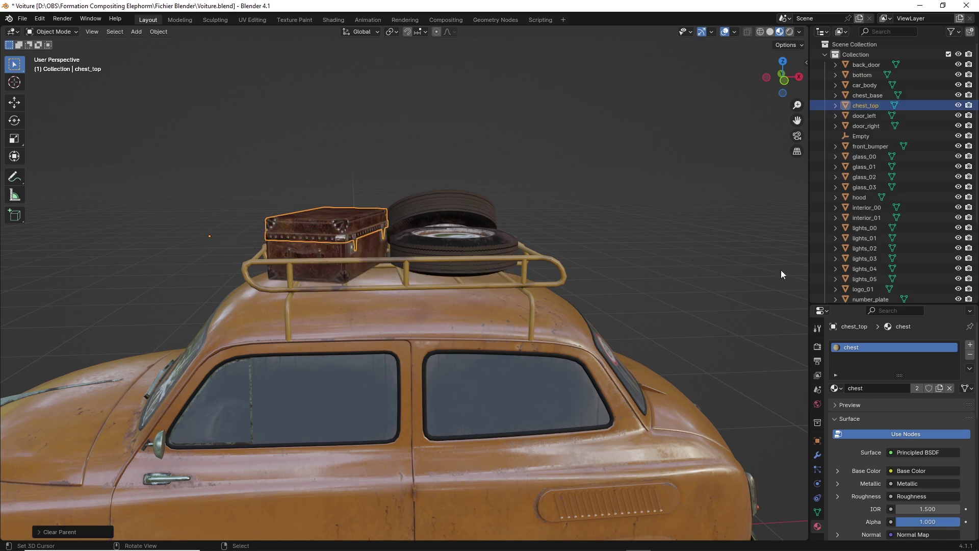
Select all objects with the empty active and parent every car part to it using Object parenting
scroll(332, 240, "down", 6)
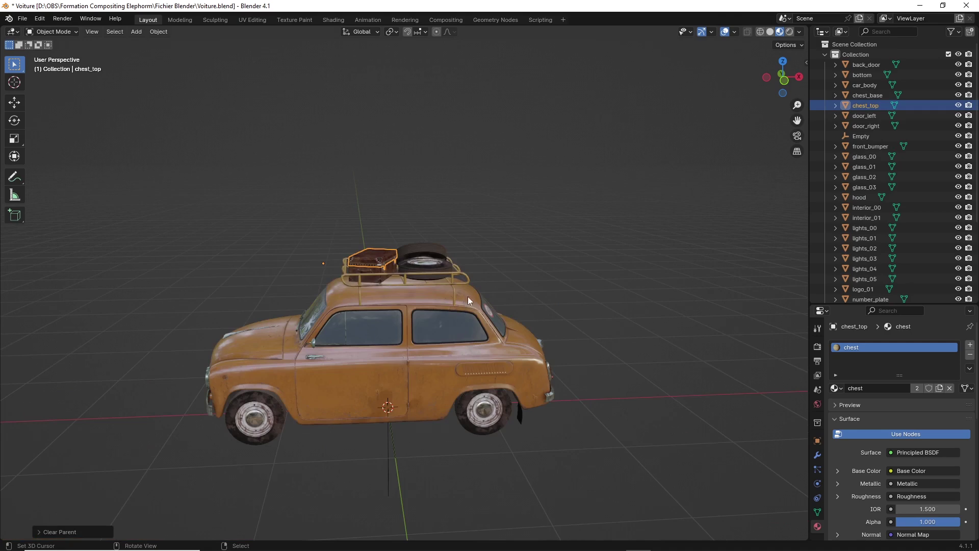
middle_click_drag(467, 296, 406, 253, "shift")
key("a")
mouse_move(410, 310)
middle_mouse_down()
mouse_move(398, 286)
mouse_move(422, 259)
mouse_move(392, 308)
mouse_move(401, 326)
middle_mouse_up()
left_click(405, 306, "shift")
key("ctrl+p")
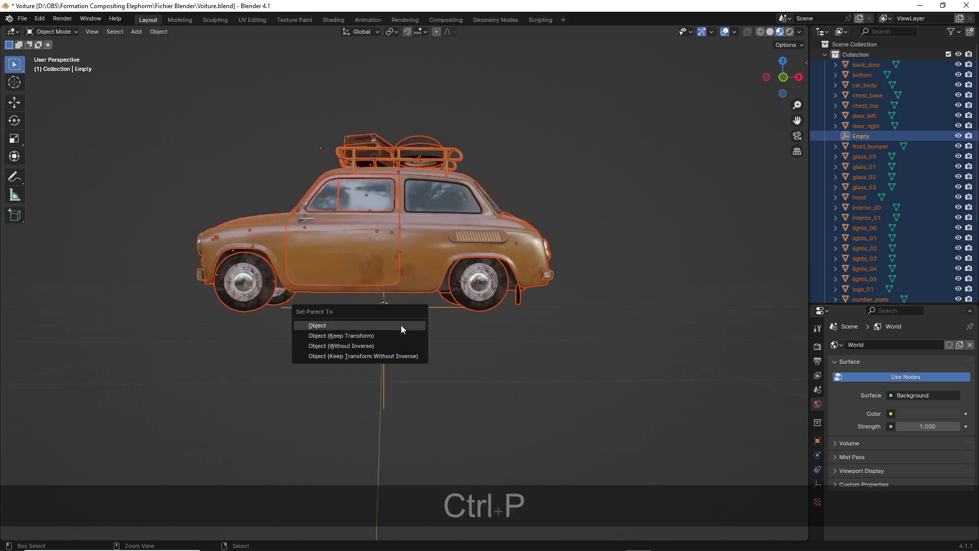
left_click(401, 325)
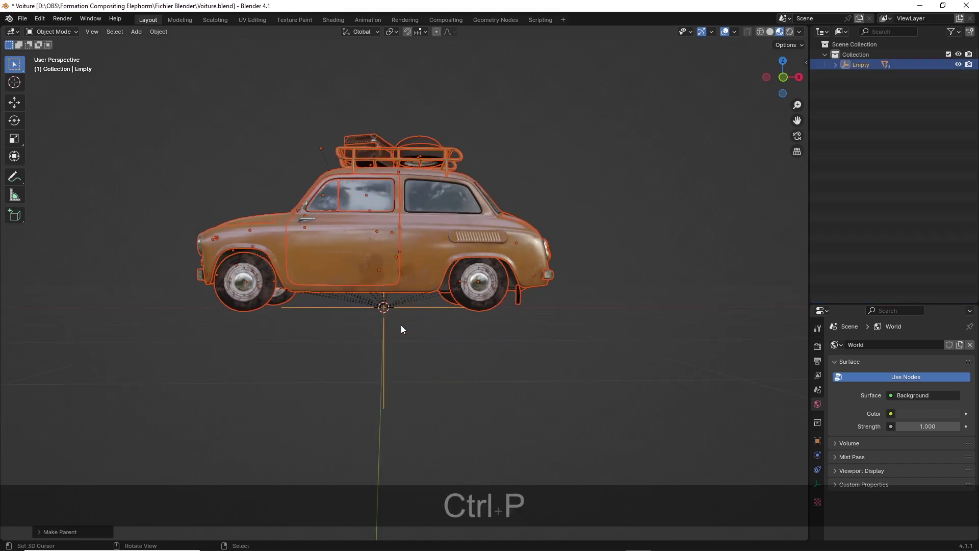
Inspect the parented car from several angles and test-move the whole selection with the empty
scroll(400, 326, "down", 8)
middle_click_drag(442, 258, 387, 266)
scroll(402, 283, "up", 8)
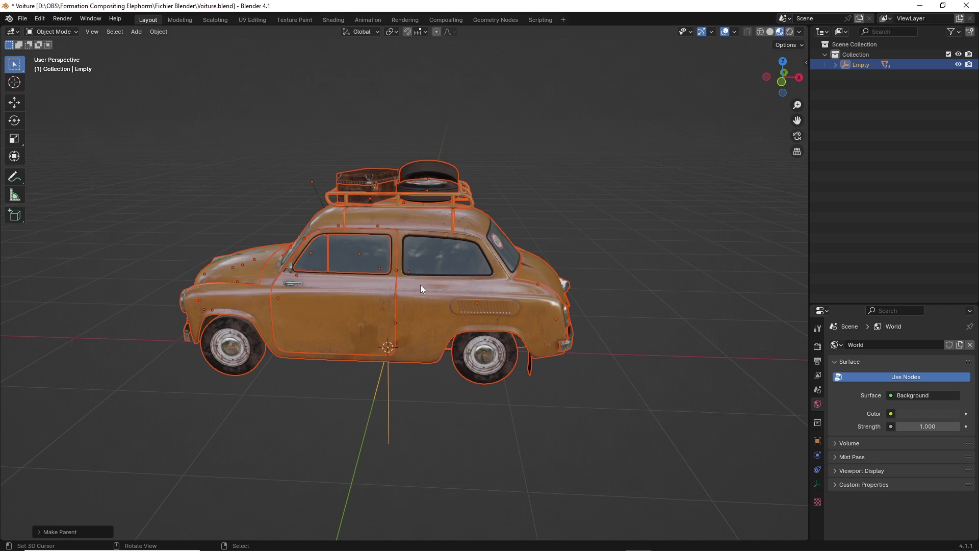
middle_click_drag(420, 285, 422, 261)
scroll(398, 353, "up", 5)
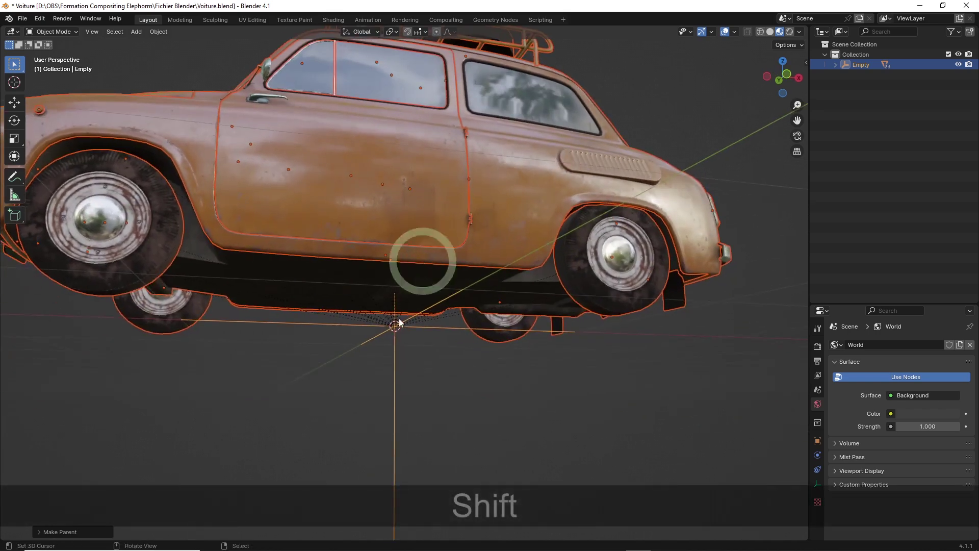
mouse_move(400, 322)
middle_mouse_down()
mouse_move(379, 336)
mouse_move(387, 333)
middle_mouse_up()
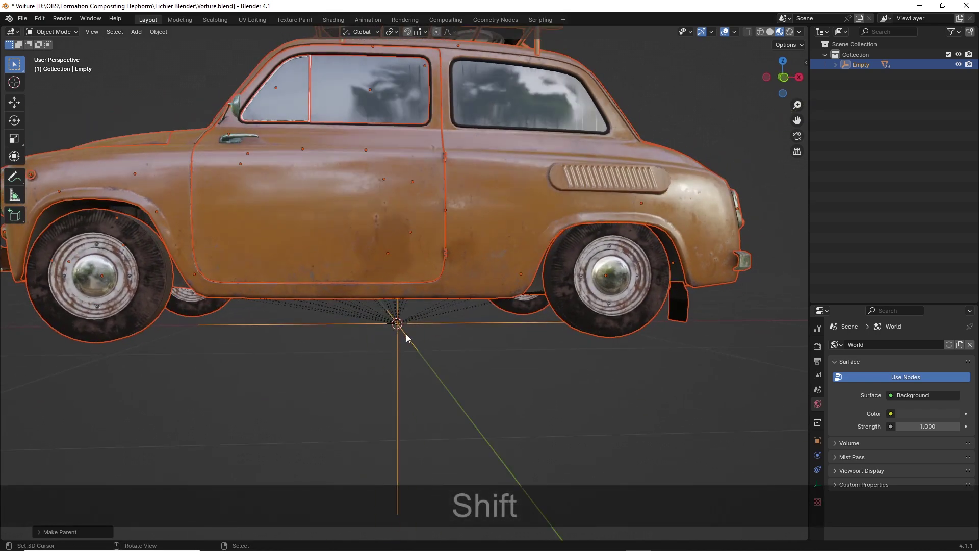
key("g")
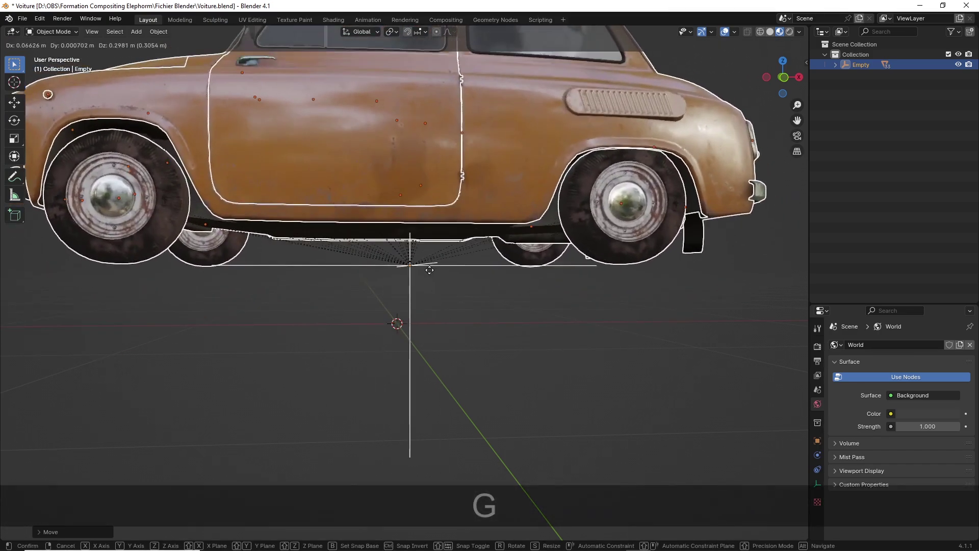
left_click(430, 270)
Test rotating the car with its empty around the global Z axis, then select only the empty
scroll(428, 270, "down", 5)
middle_click_drag(425, 268, 465, 300)
key("r")
key("z")
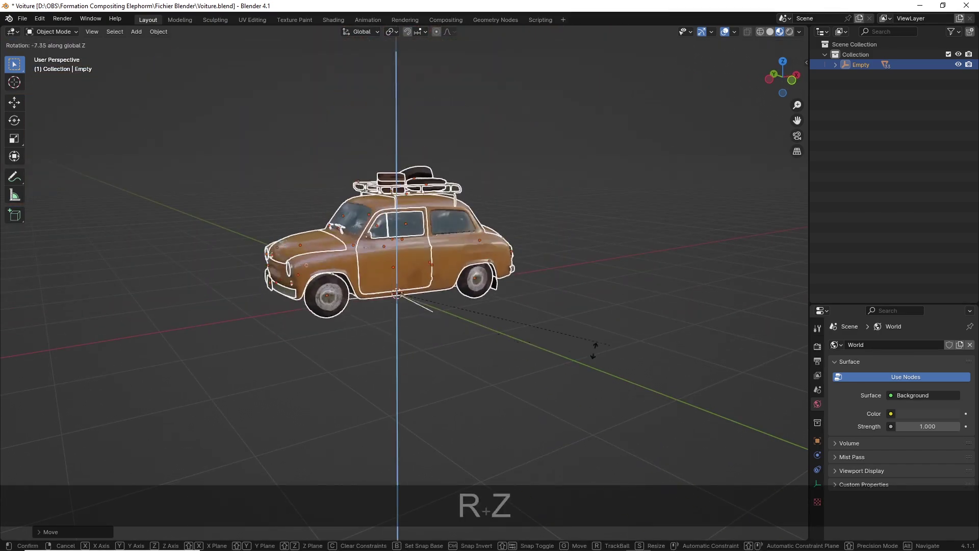
left_click(546, 290)
left_click(409, 317)
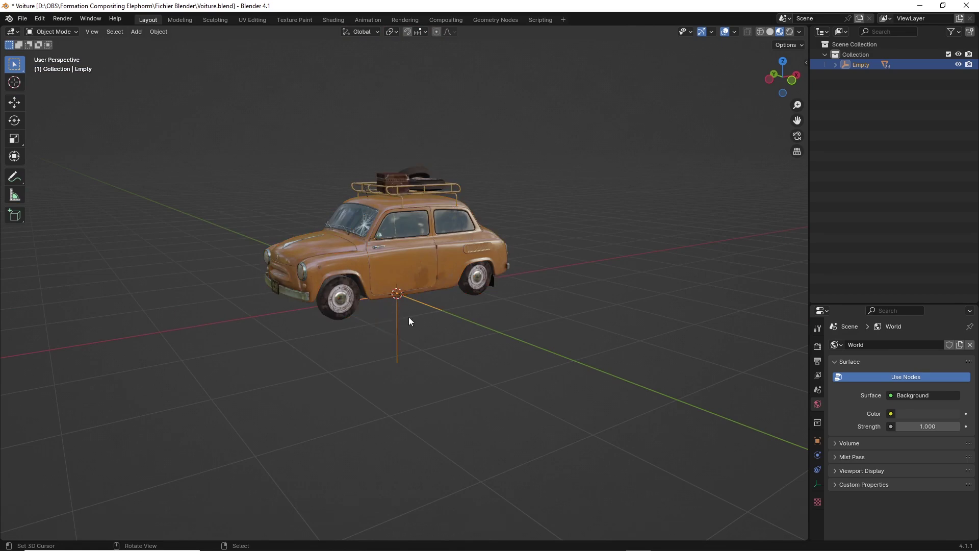
Test moving individual parts such as door_left and car_body, cancelling each move
left_click(409, 264)
key("g")
right_click(496, 219)
scroll(461, 231, "up", 4)
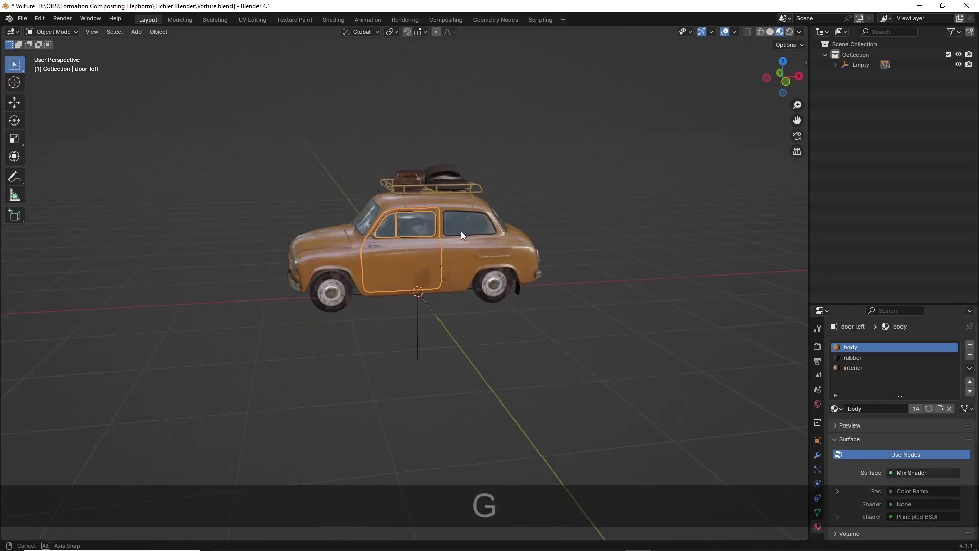
left_click(522, 235)
key("g")
right_click(555, 157)
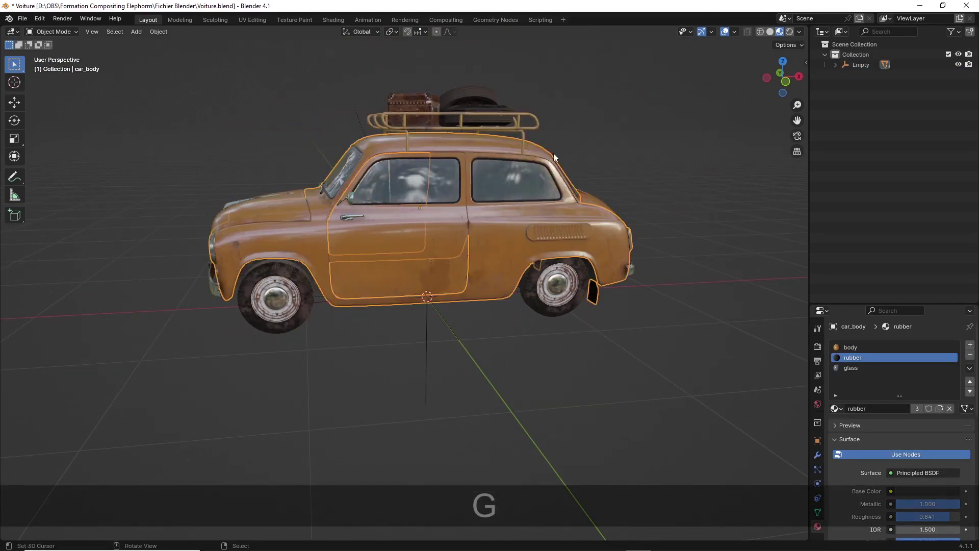
left_click(240, 209)
left_click(240, 153)
Select the empty beneath the car and test-move it with its children, cancelling the move
left_click(426, 356)
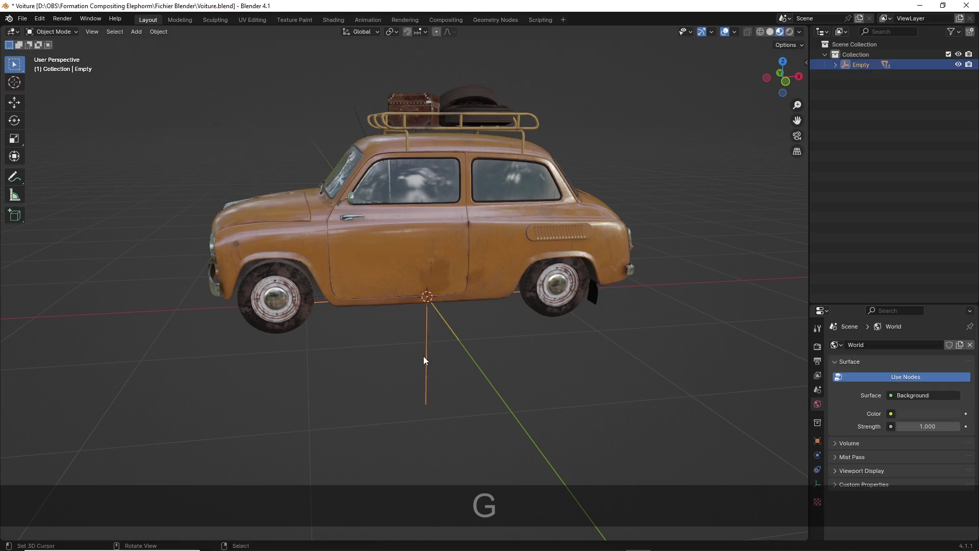
scroll(427, 356, "down", 4)
key("g")
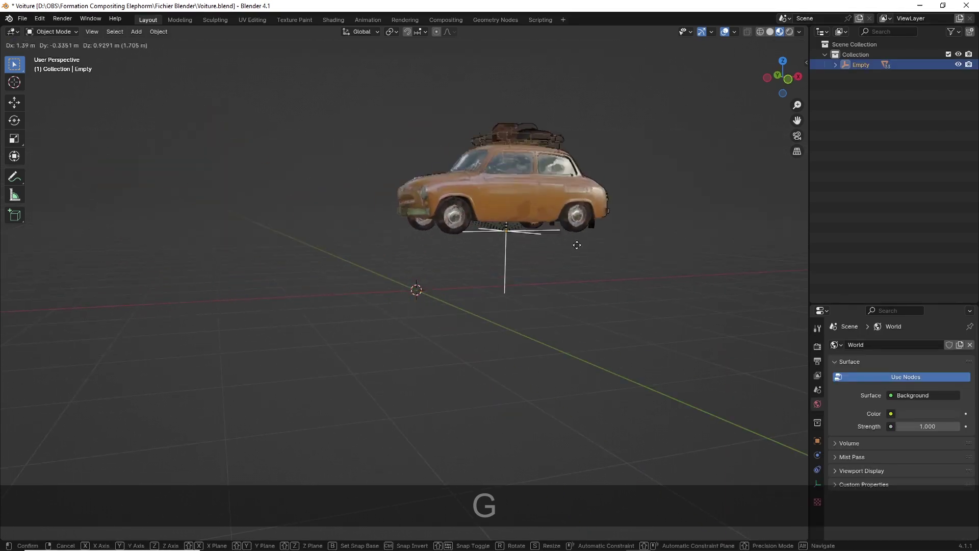
right_click(507, 255)
Rename the collection containing the car as Voiture
middle_click_drag(507, 255, 566, 311)
double_click(866, 51)
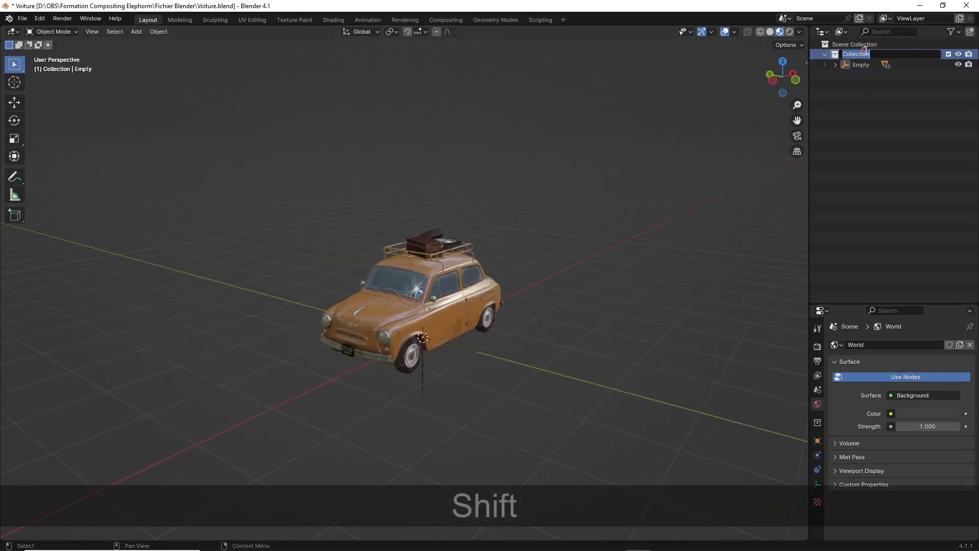
type("Voiture")
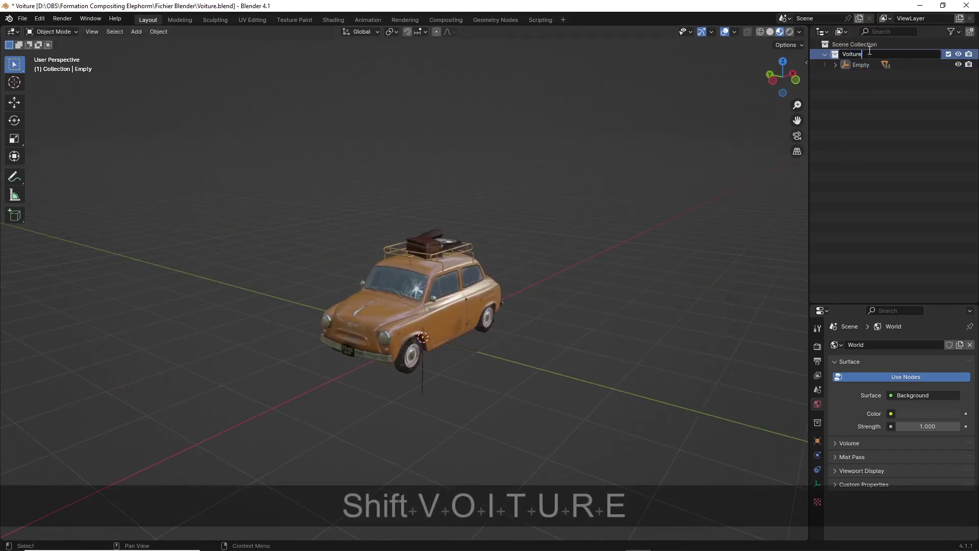
key("Return")
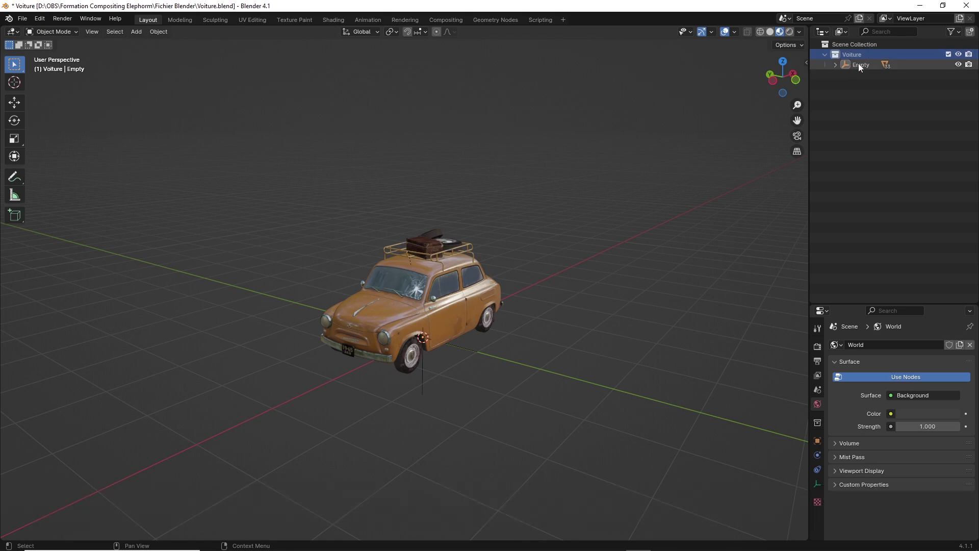
Rename the parent empty as Origine_voiture
double_click(859, 64)
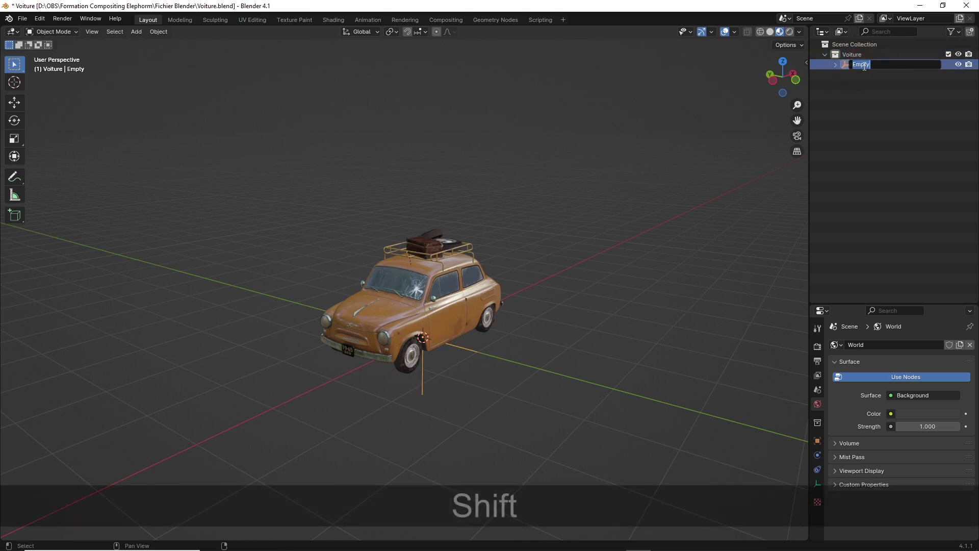
type("Orig")
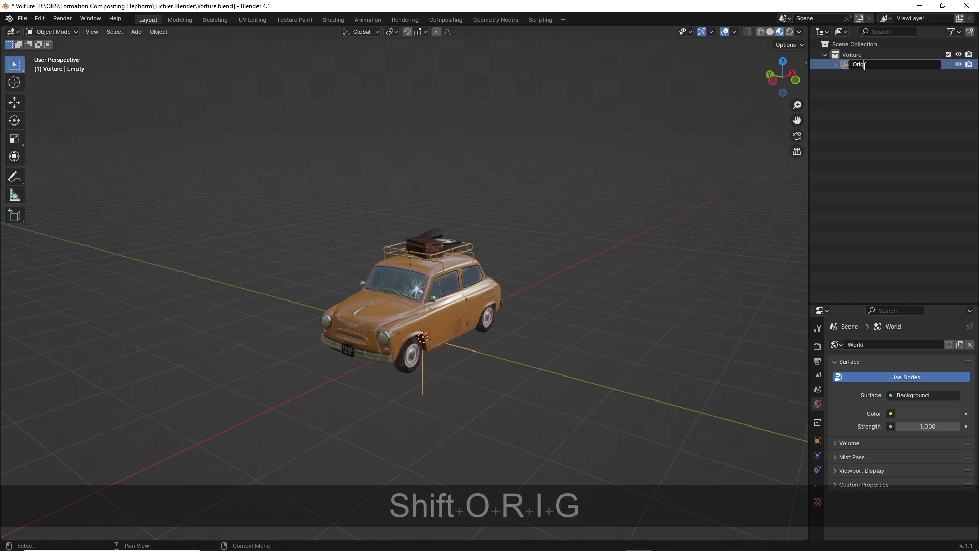
type("ine_vo")
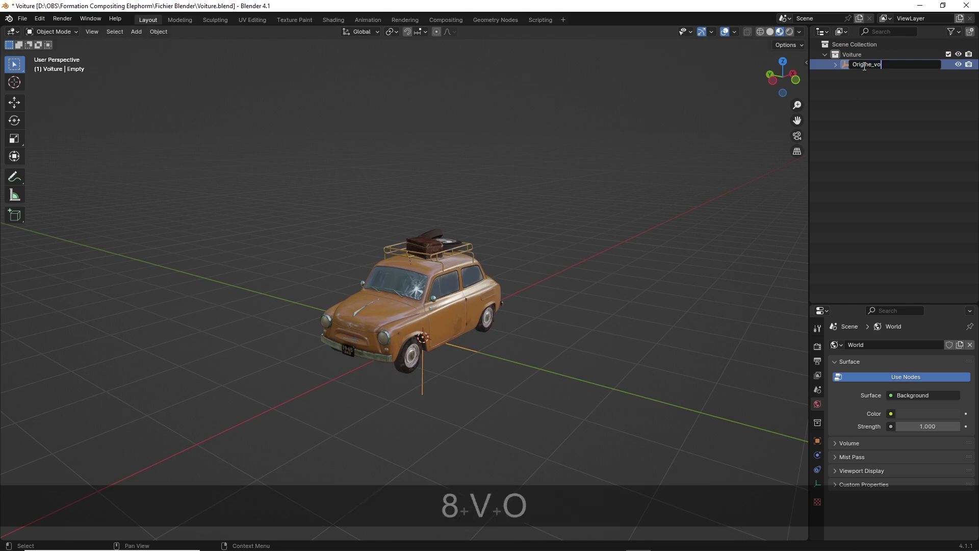
type("iture")
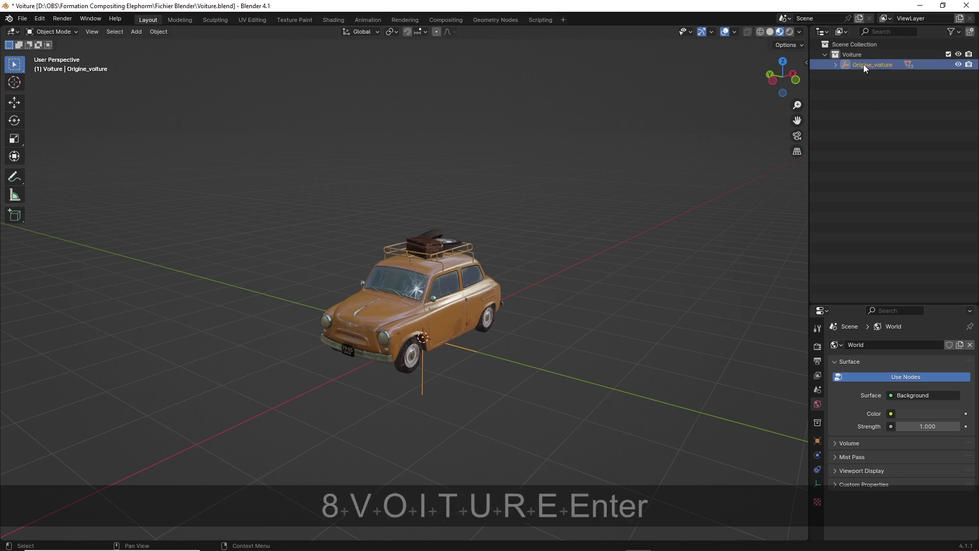
Review the car parts parented under Origine_voiture in the outliner, then collapse the hierarchy
left_click(835, 64)
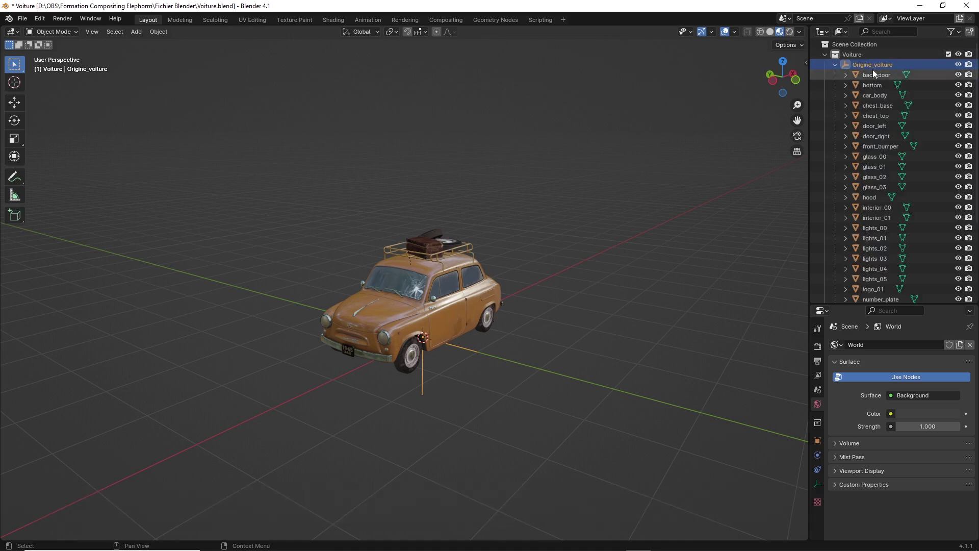
left_click(836, 64)
left_click(835, 65)
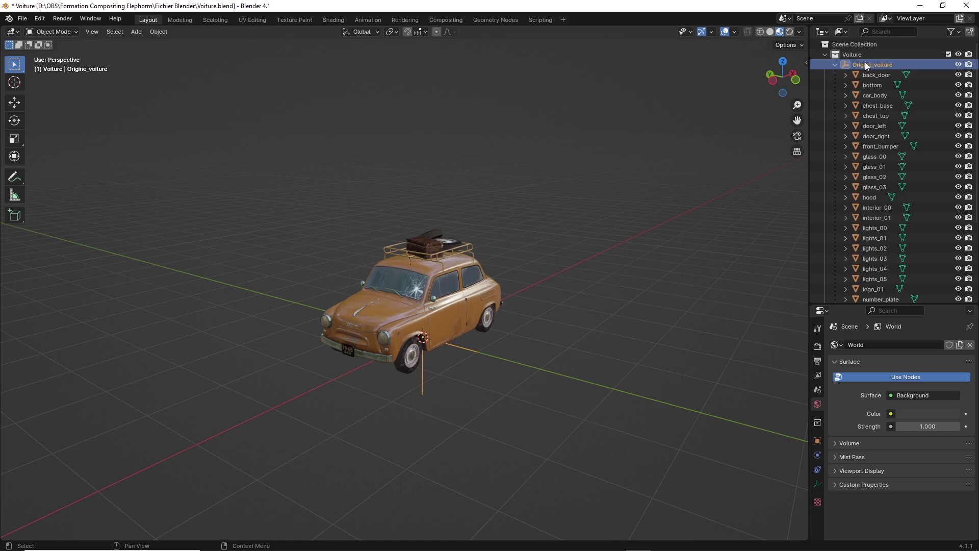
scroll(888, 235, "down", 5)
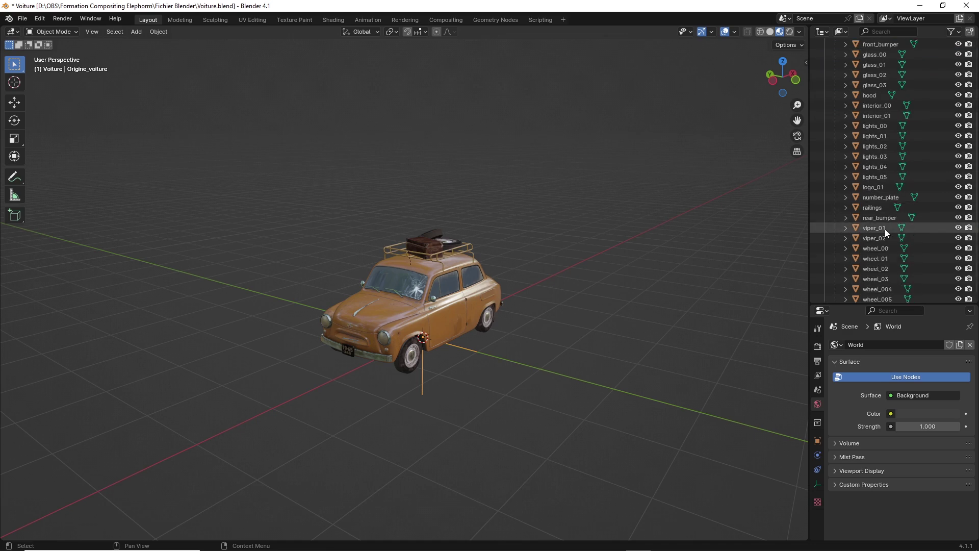
scroll(885, 230, "down", 1)
scroll(886, 227, "up", 6)
left_click(835, 65)
Save the prepared car file Voiture.blend
middle_click_drag(391, 306, 378, 298)
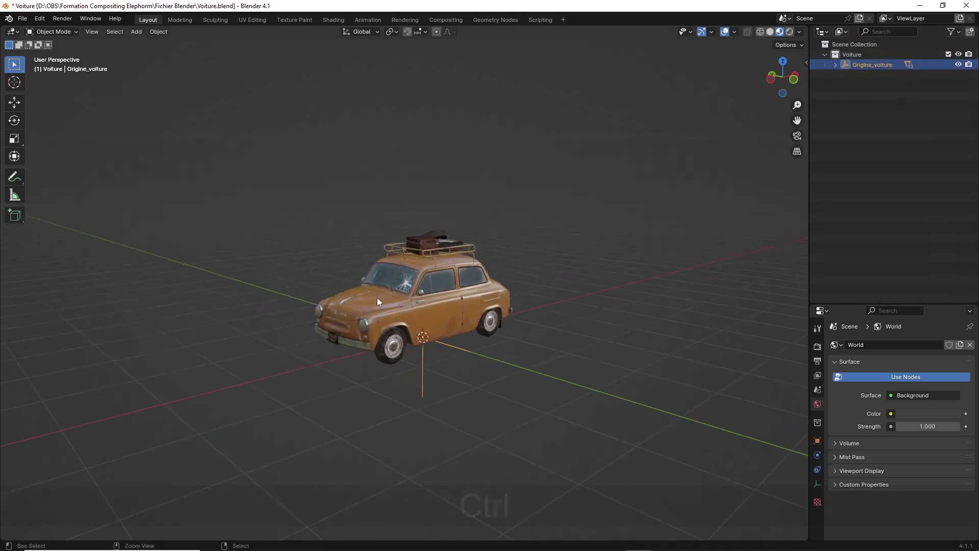
key("ctrl+s")
scroll(429, 311, "up", 3)
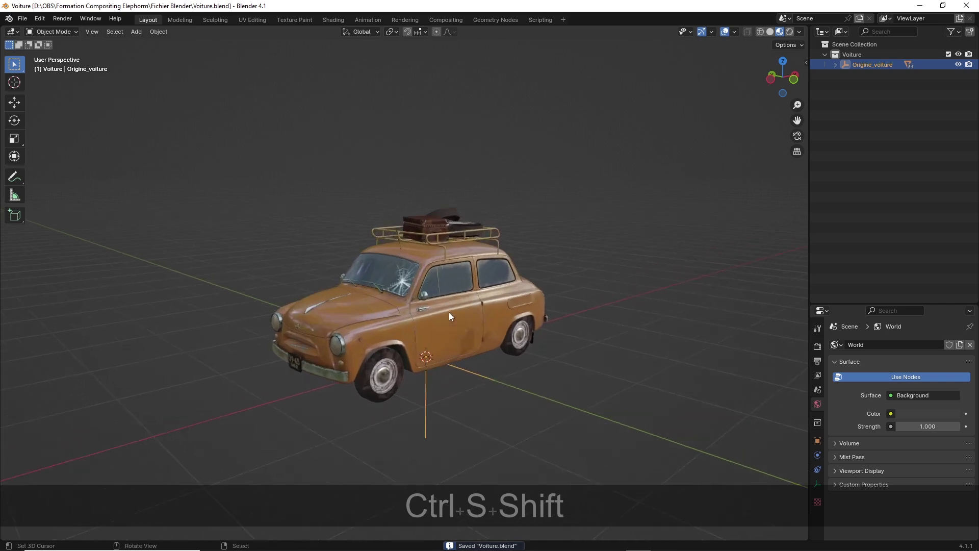
middle_click_drag(449, 312, 456, 125, "shift")
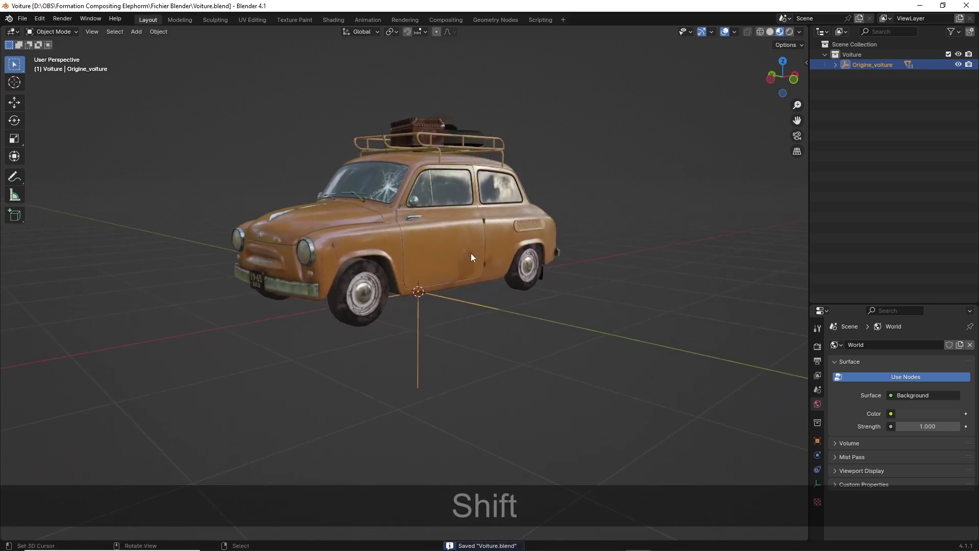
middle_click_drag(470, 253, 445, 279)
key("ctrl+s")
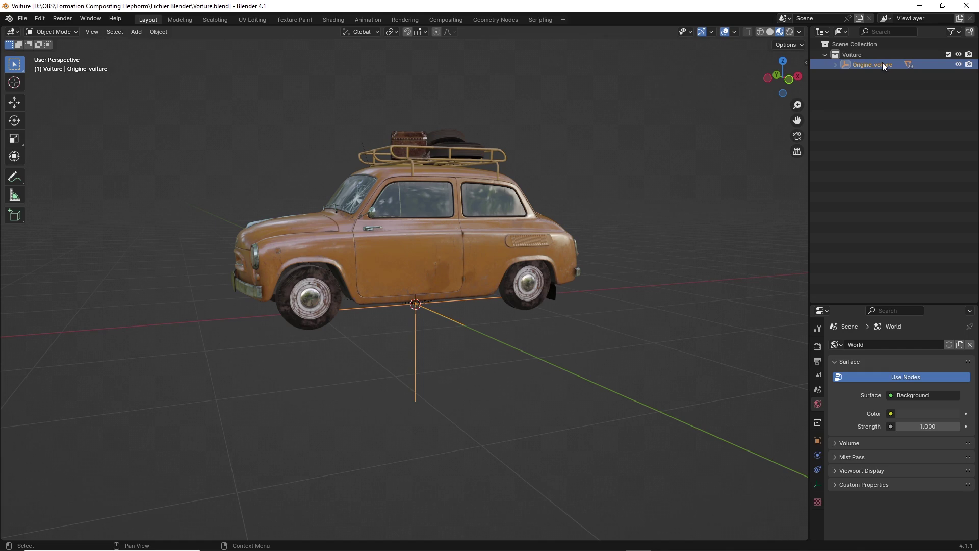
mouse_move(431, 313)
middle_mouse_down()
mouse_move(647, 323)
mouse_move(439, 323)
mouse_move(442, 297)
middle_mouse_up()
key("ctrl+s")
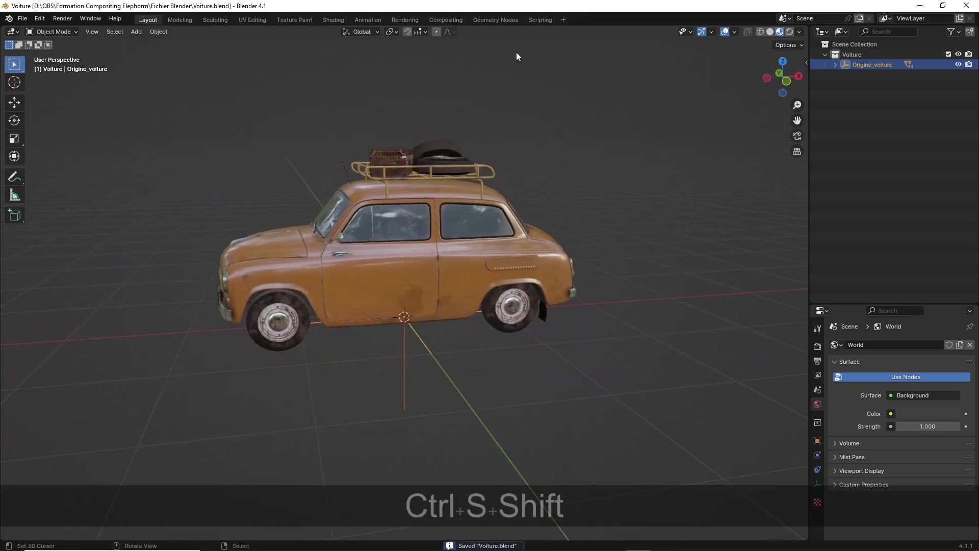
Open the recent file Italia_compositing.blend
left_click(23, 19)
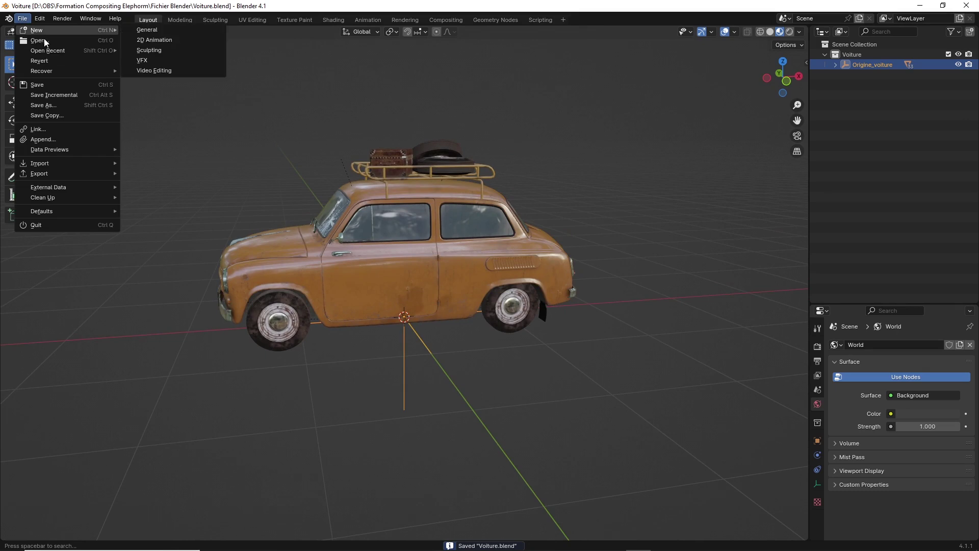
mouse_move(59, 53)
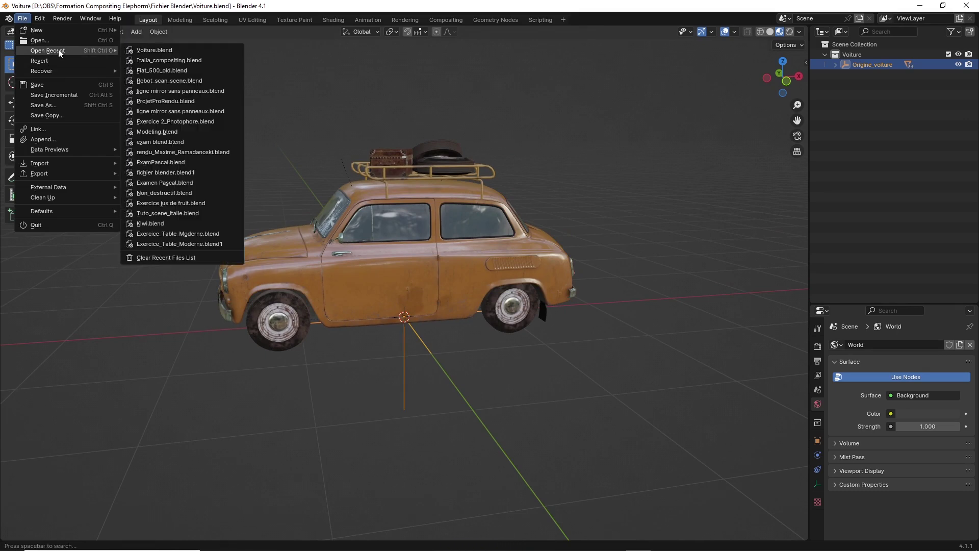
left_click(179, 61)
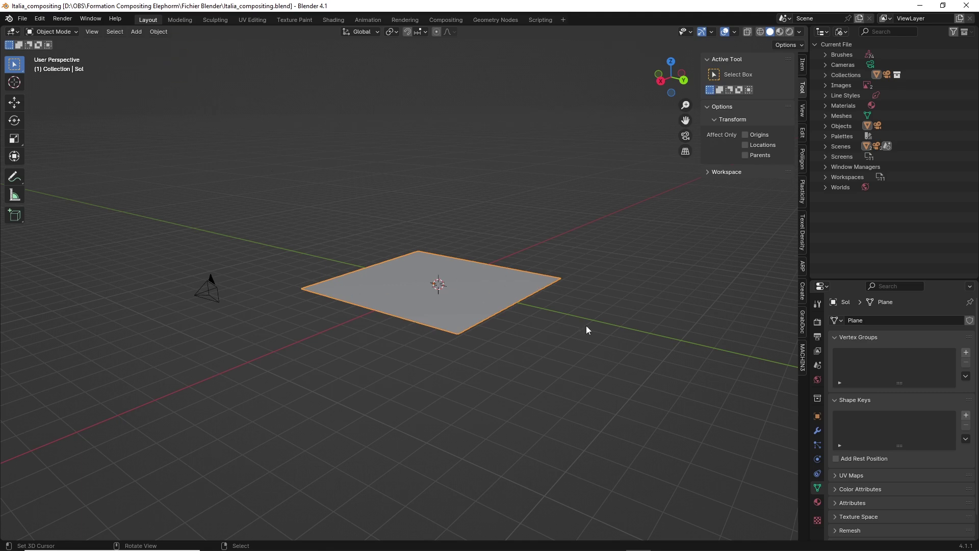
Append the Voiture collection from Voiture.blend into the scene, browsing the file's data as thumbnails
middle_click_drag(586, 329, 455, 319)
left_click(23, 18)
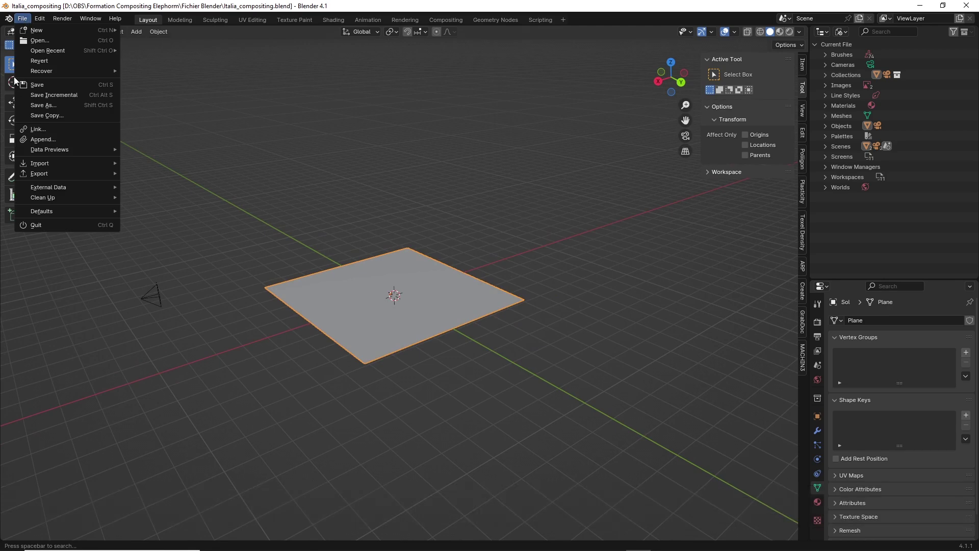
left_click(43, 142)
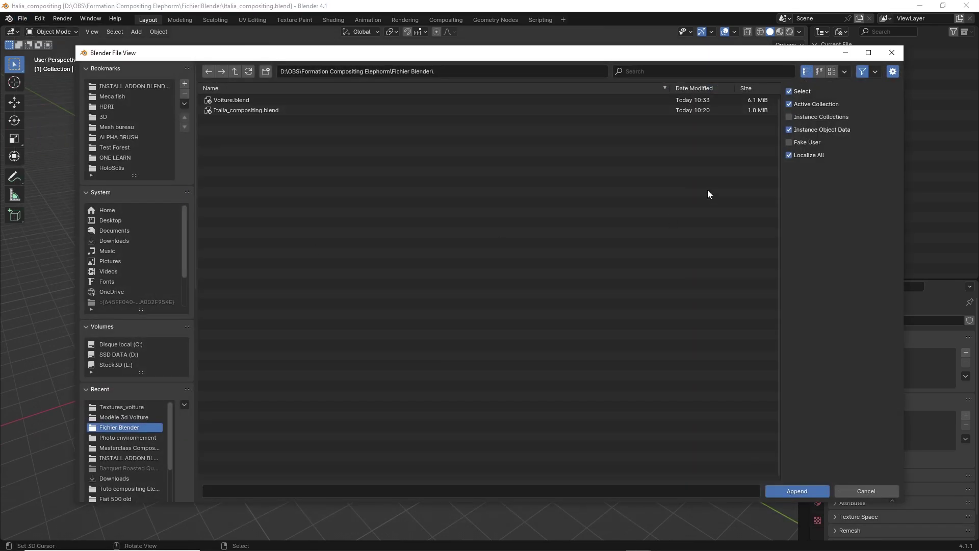
double_click(237, 99)
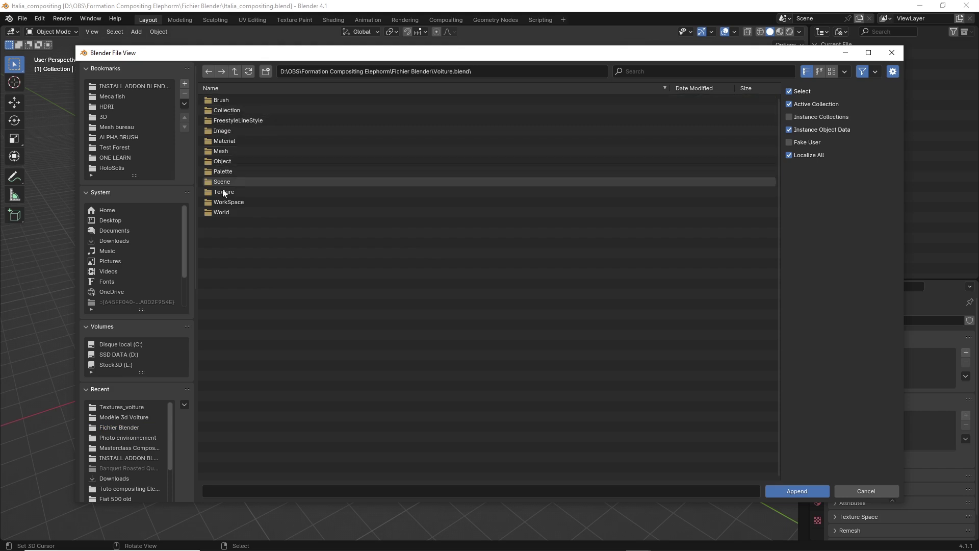
left_click(832, 72)
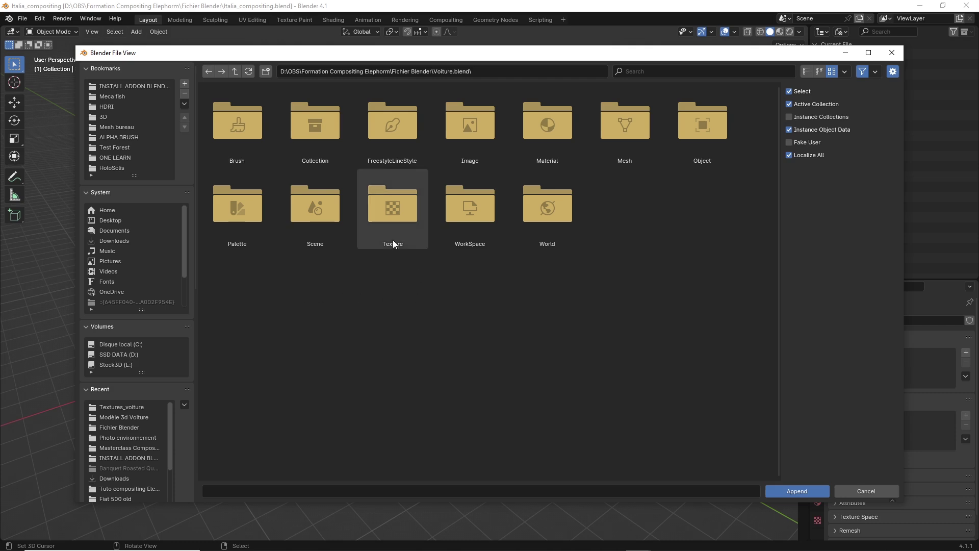
left_click(317, 120)
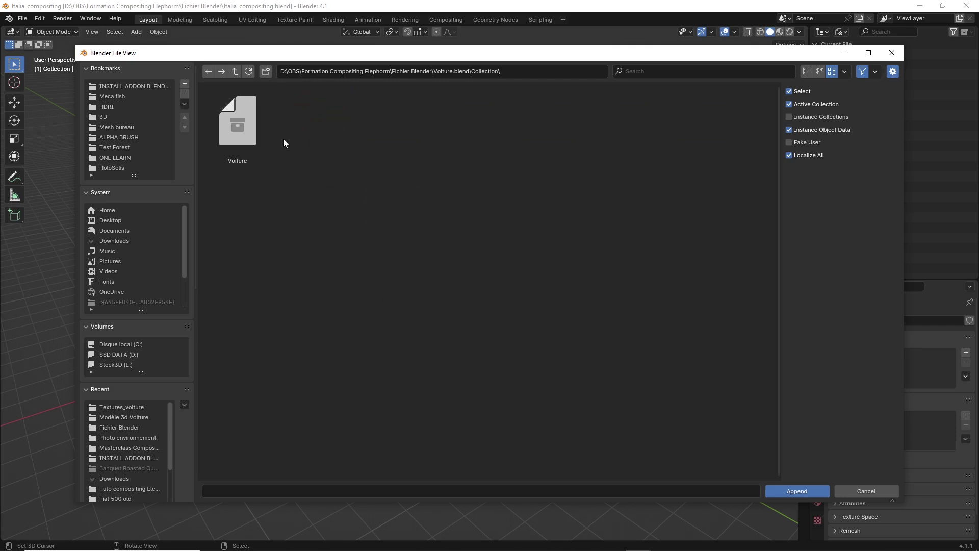
left_click(241, 124)
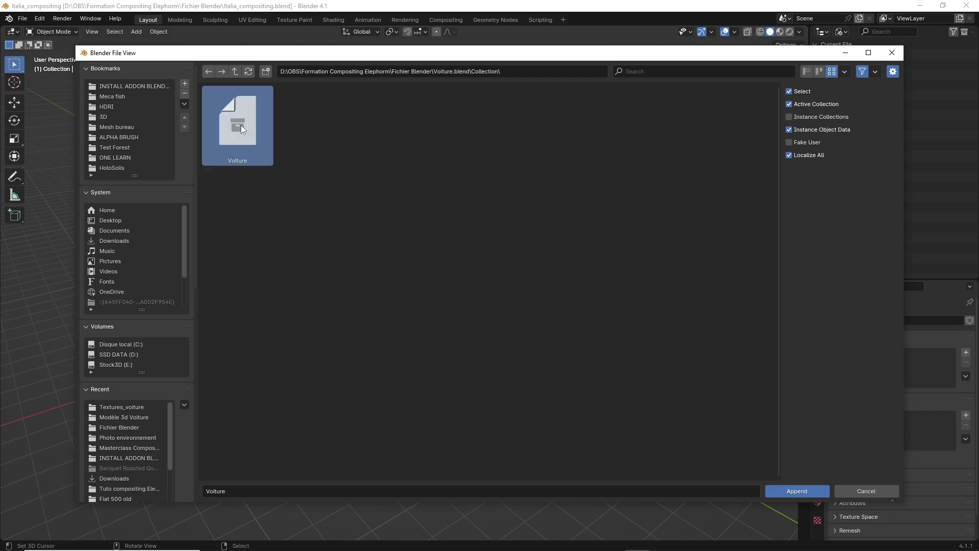
left_click(790, 491)
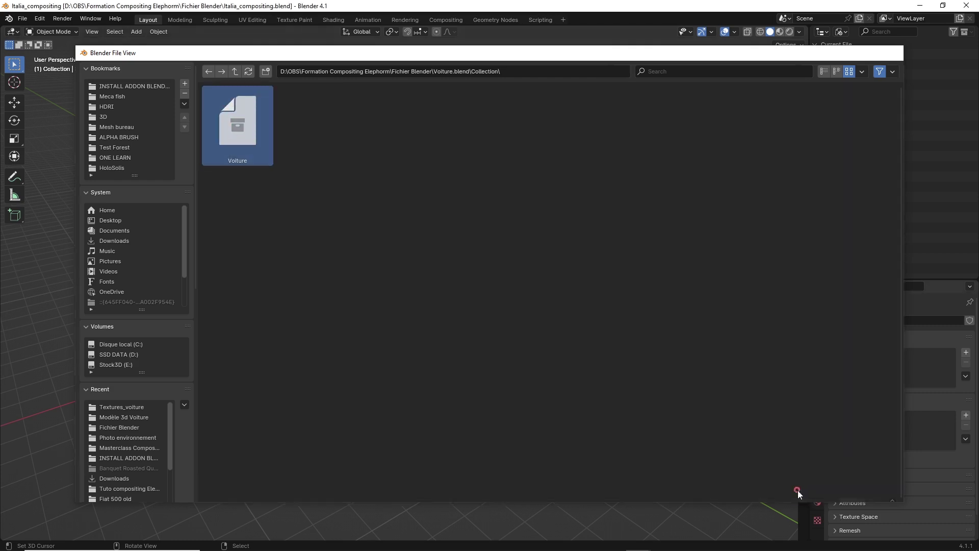
Display the appended car with Material Preview shading in the 3D viewport
middle_click_drag(371, 255, 565, 258)
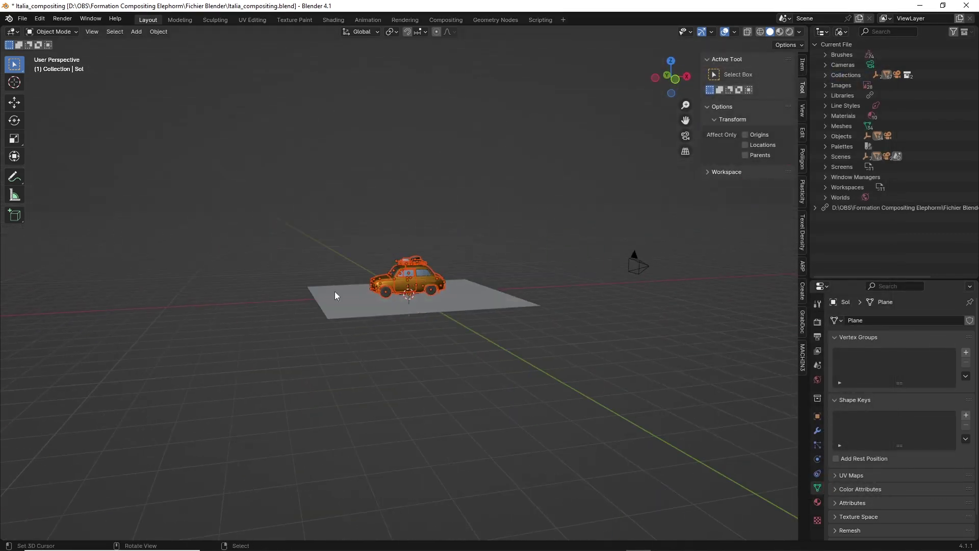
scroll(429, 311, "up", 5)
mouse_move(430, 311)
middle_mouse_down()
mouse_move(440, 289)
mouse_move(511, 295)
mouse_move(415, 299)
mouse_move(511, 304)
mouse_move(446, 306)
mouse_move(395, 282)
mouse_move(469, 310)
mouse_move(414, 328)
middle_mouse_up()
key("z")
left_click(470, 361)
Set the outliner's display mode to View Layer and check the Voiture collection's contents, leaving the collection collapsed
left_click(841, 32)
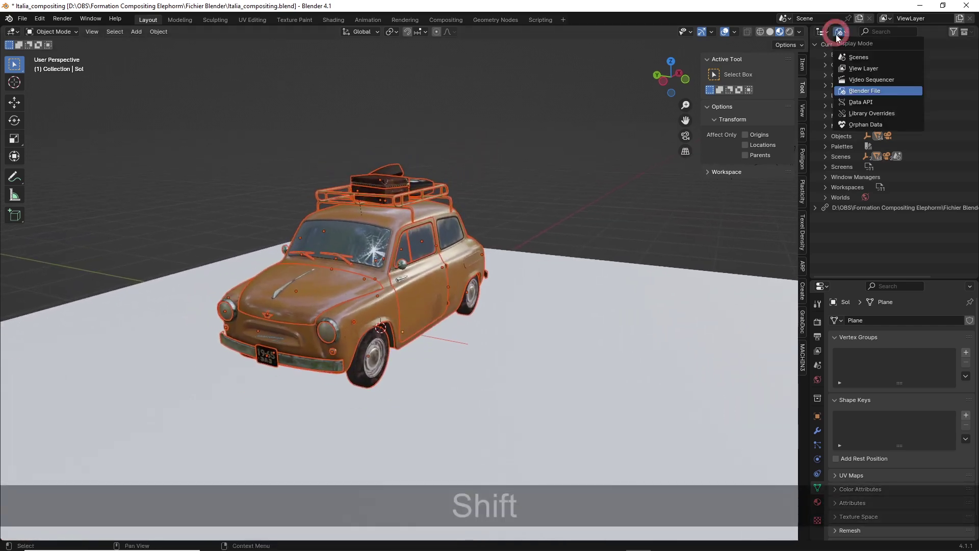
left_click(866, 68)
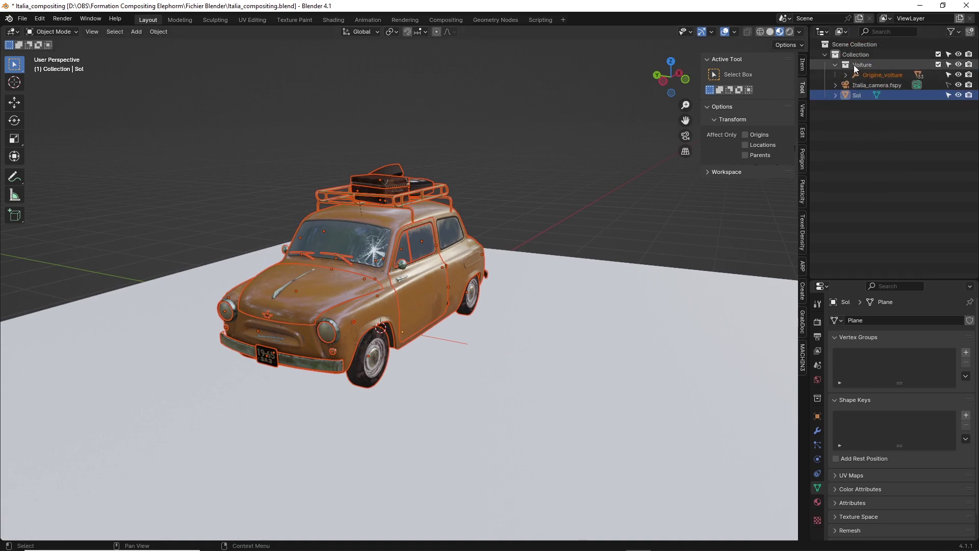
left_click(845, 74)
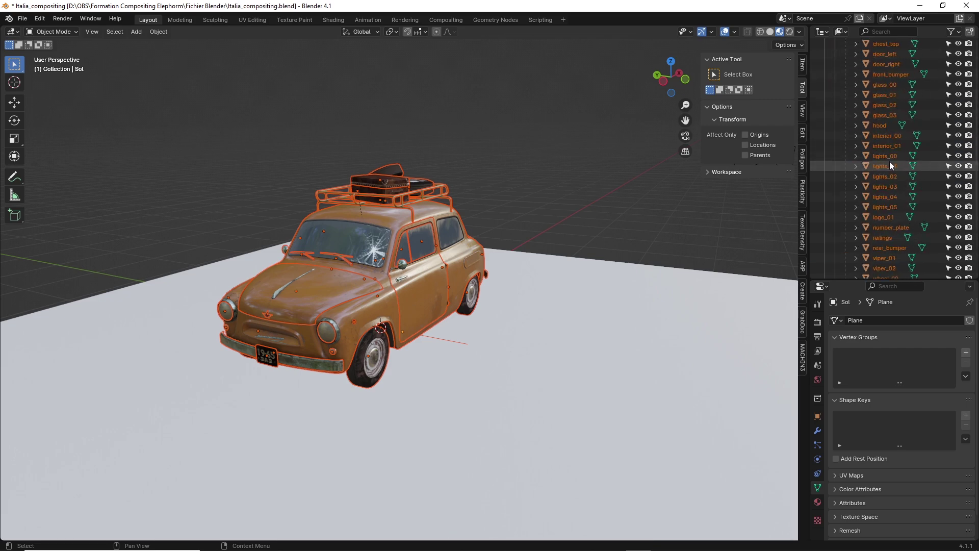
left_click(835, 65)
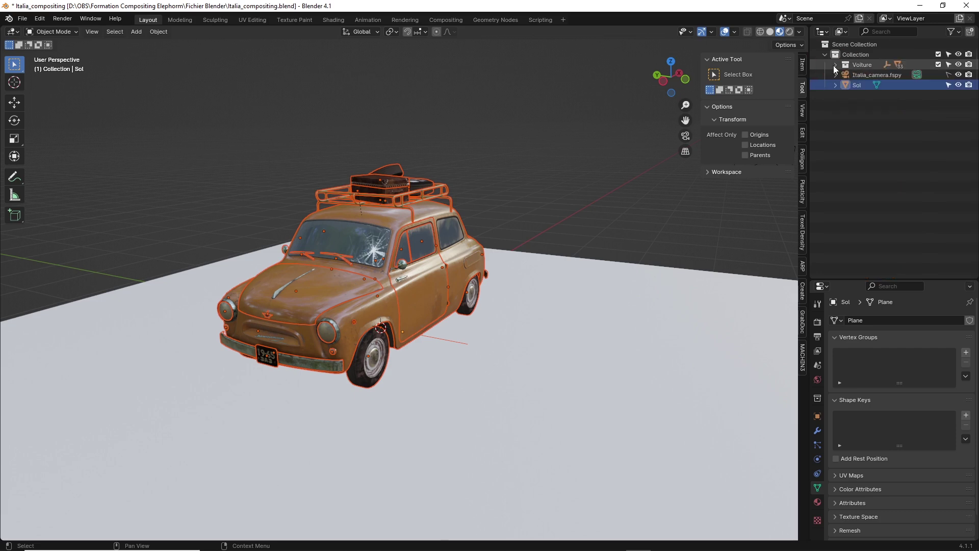